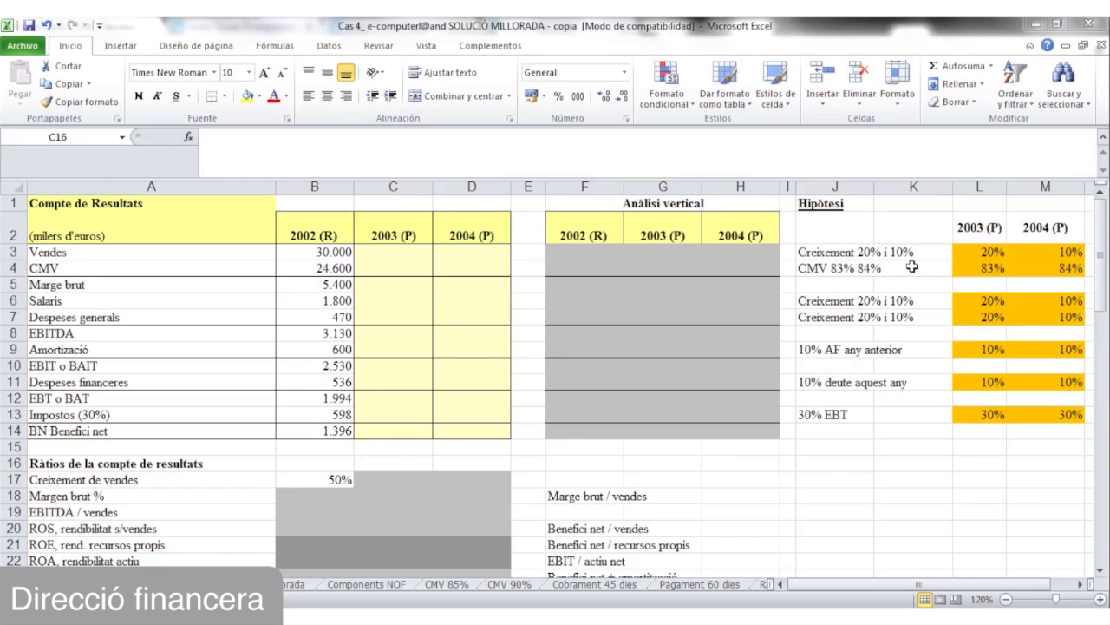
Review the income statement, ratios, balance sheet and their Hipòtesi assumptions for 2003 and 2004
key(Down)
key(Down)
key(Down)
key(Down)
key(Down)
key(Down)
key(Down)
key(Down)
key(Down)
key(Down)
key(Down)
key(Down)
key(Down)
key(Down)
key(Down)
key(Down)
key(Down)
key(Down)
key(Down)
key(Down)
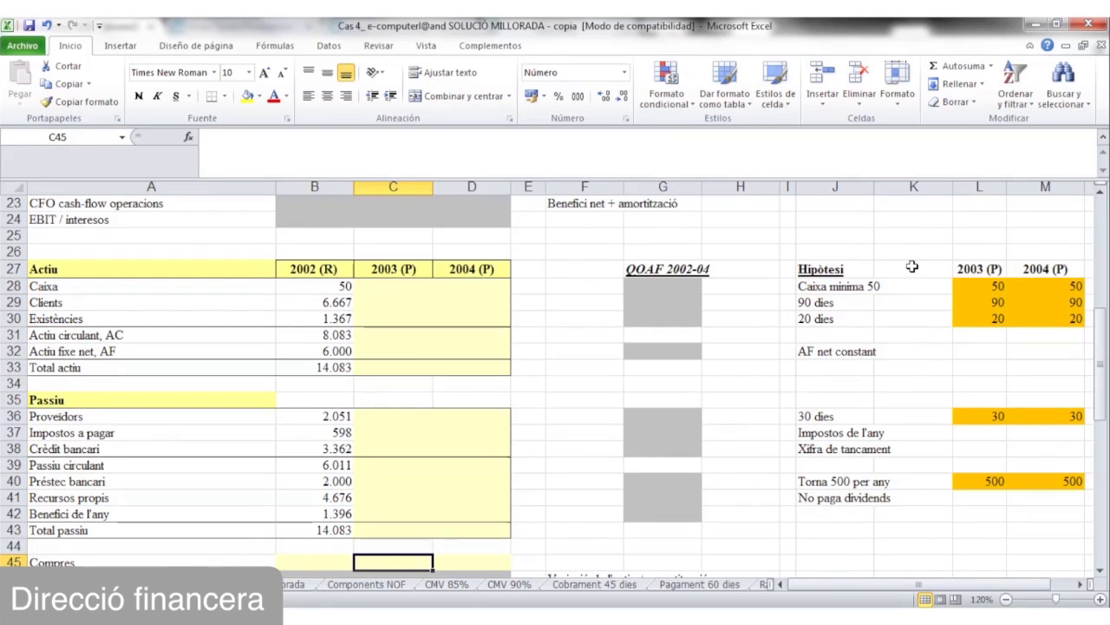
key(Up)
key(Up)
key(Up)
key(Up)
key(Up)
key(Up)
key(Up)
key(Up)
key(Up)
key(Up)
key(Up)
key(Up)
key(Up)
key(Up)
key(Up)
key(Up)
key(Up)
key(Up)
key(Up)
key(Up)
key(Up)
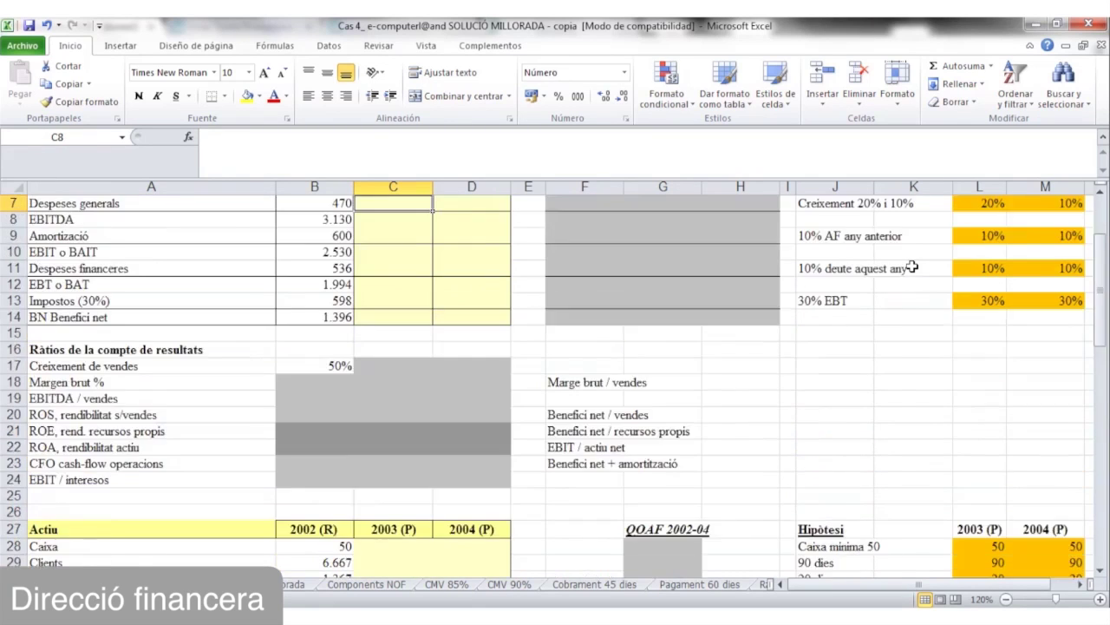
key(Up)
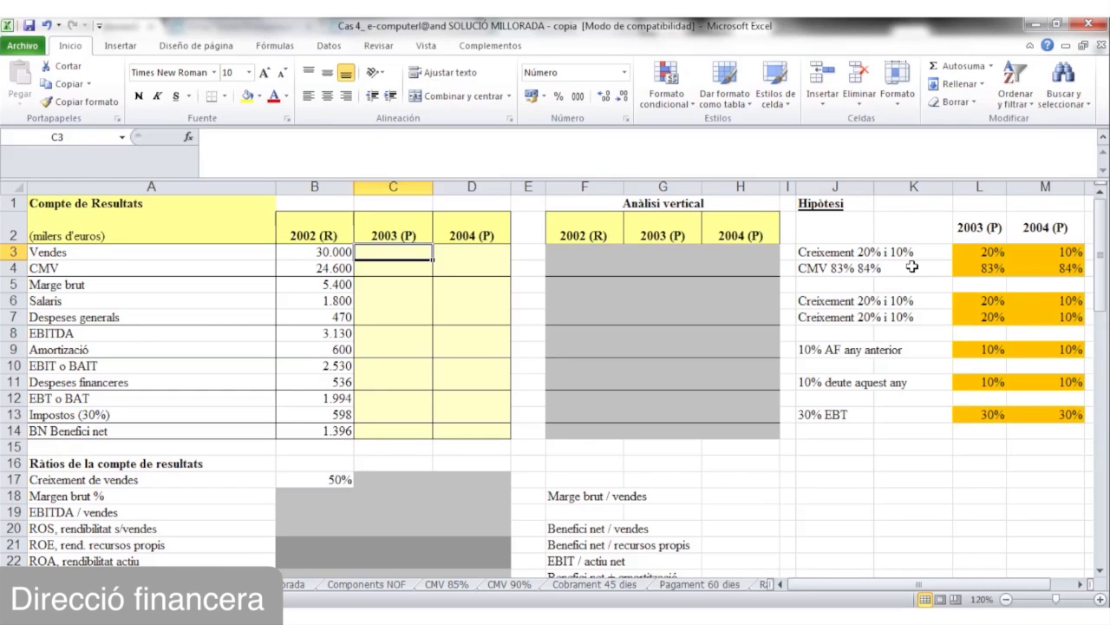
Calculate the 2003 Vendes in C3 with the growth assumption, using the formula =B3*(1+L3)
text(=)
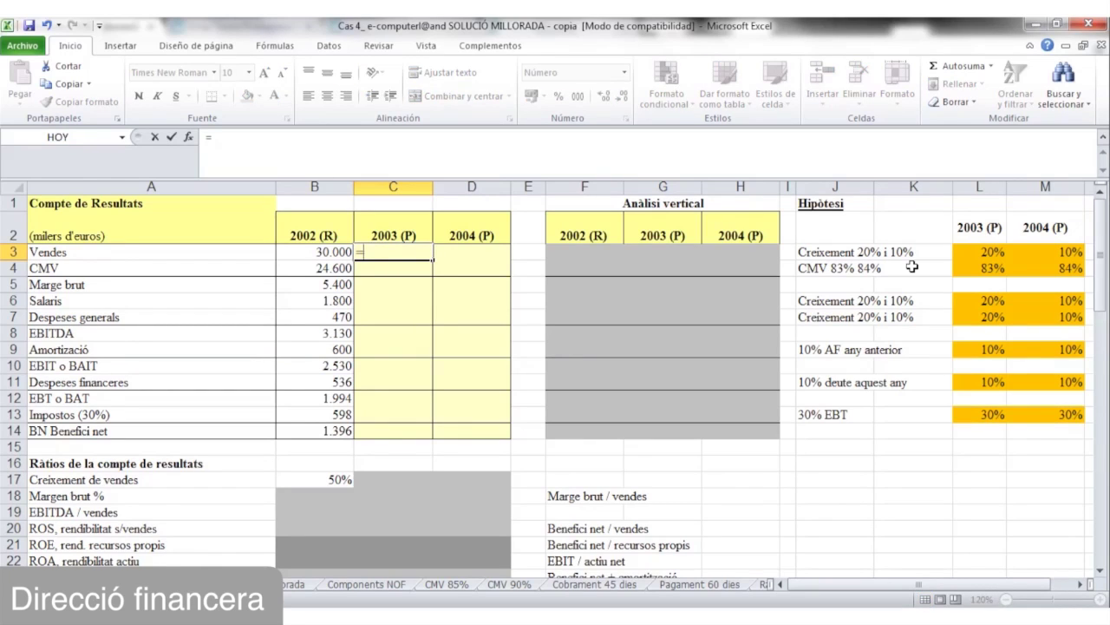
click(319, 253)
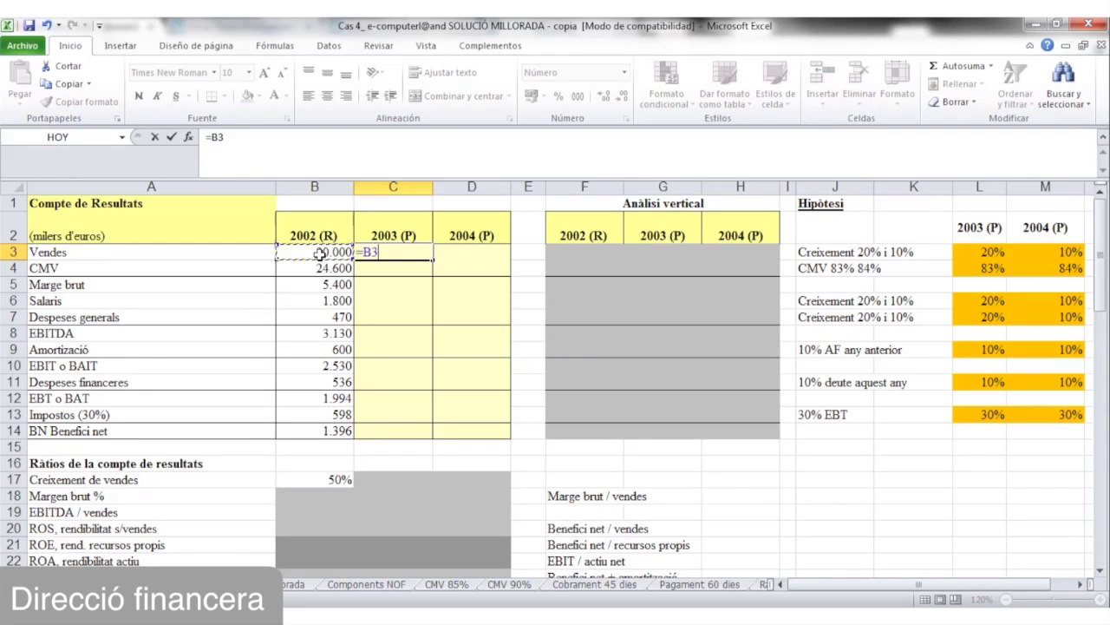
text(*)
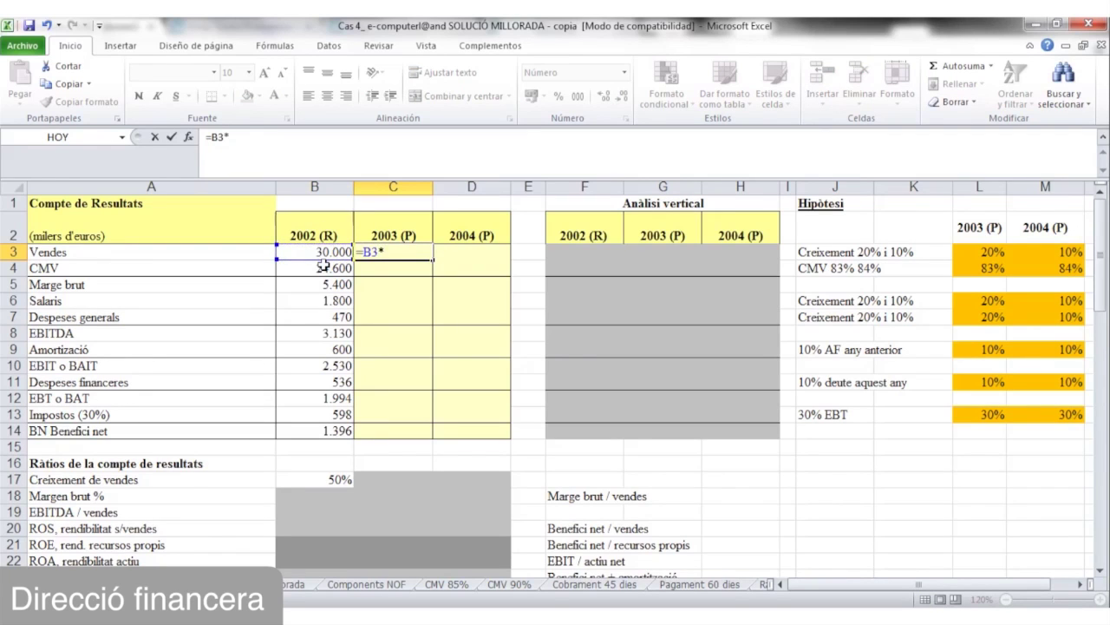
text((1+)
click(991, 252)
text())
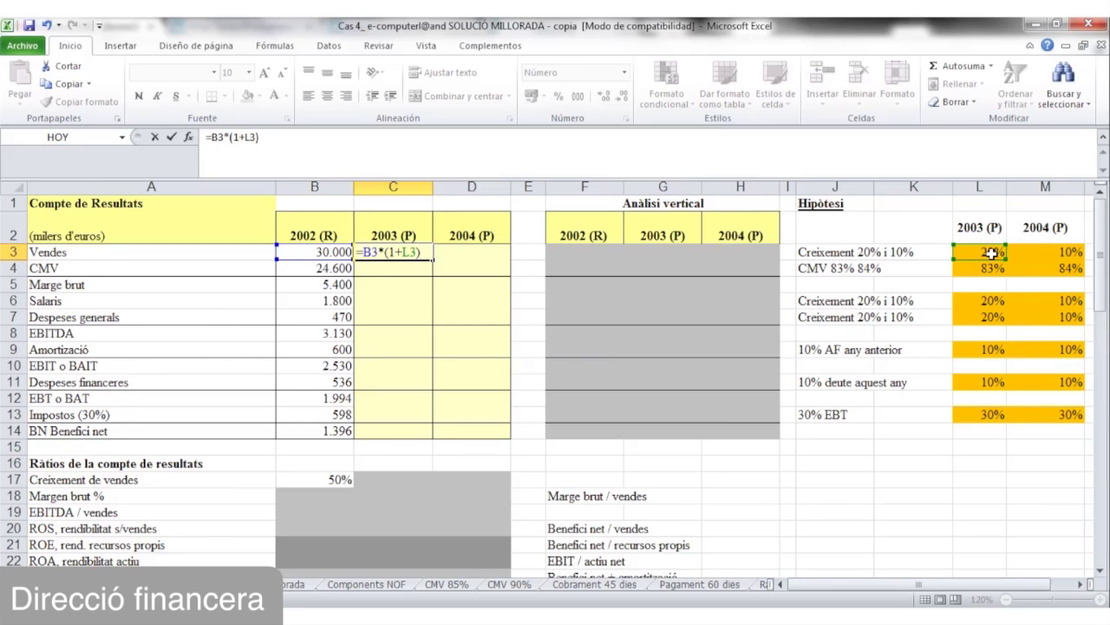
key(Return)
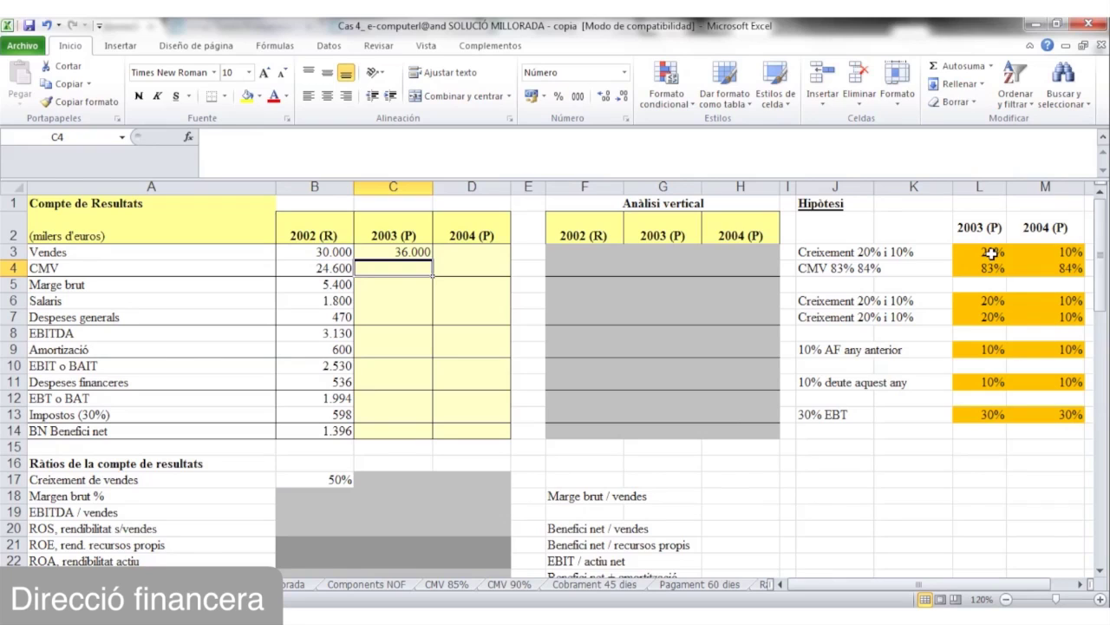
Copy the 2003 Vendes formula across to 2004 in D3 and check the copied formula
click(420, 253)
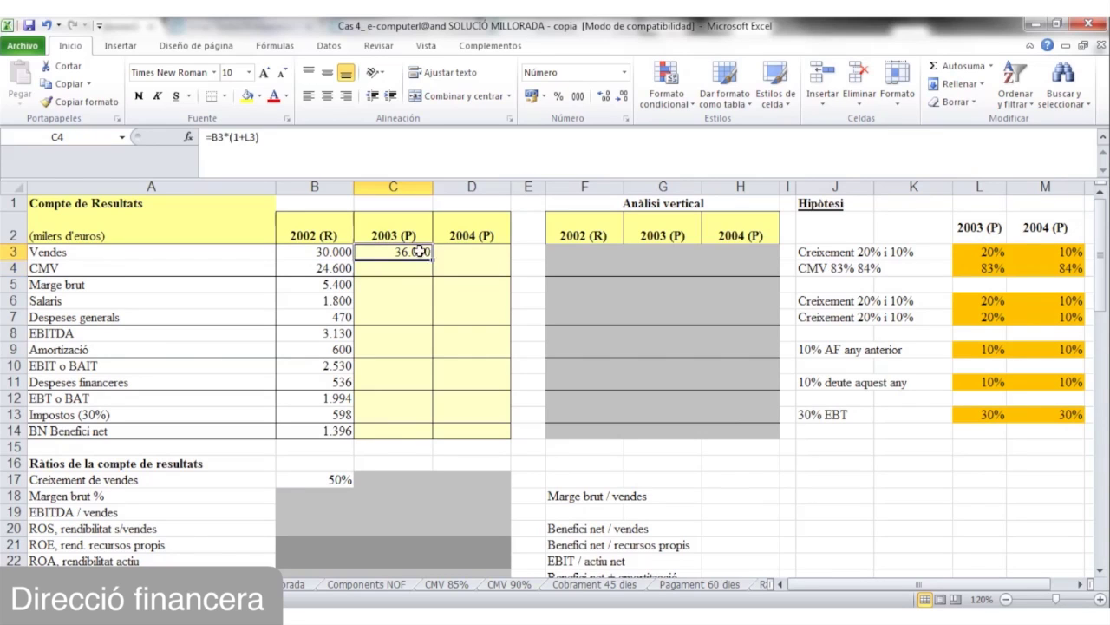
drag(437, 258, 495, 255)
click(445, 269)
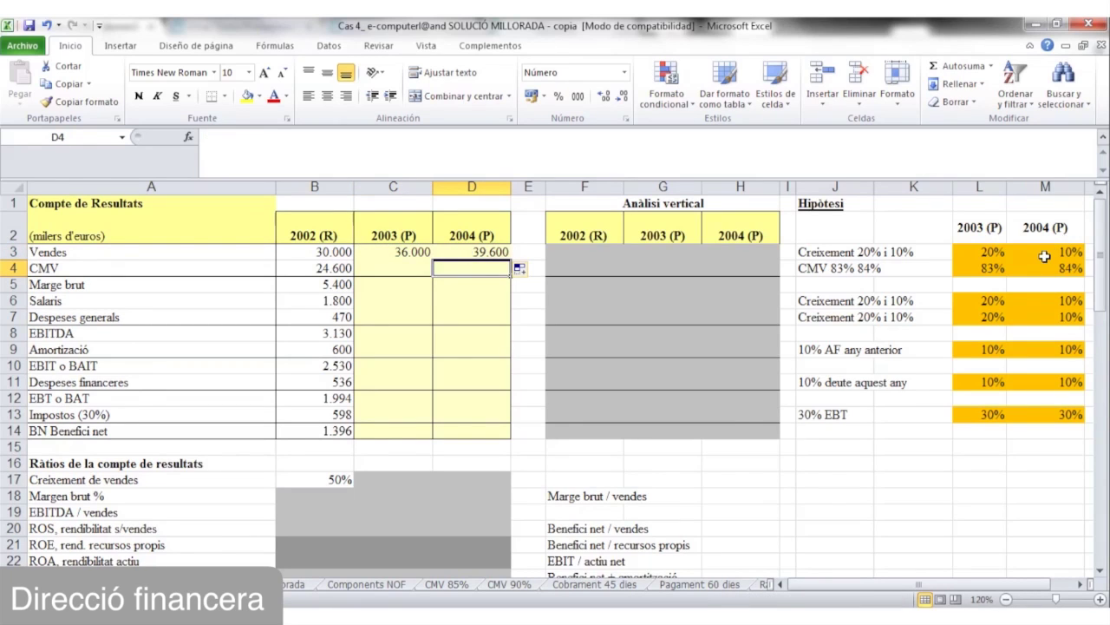
click(473, 249)
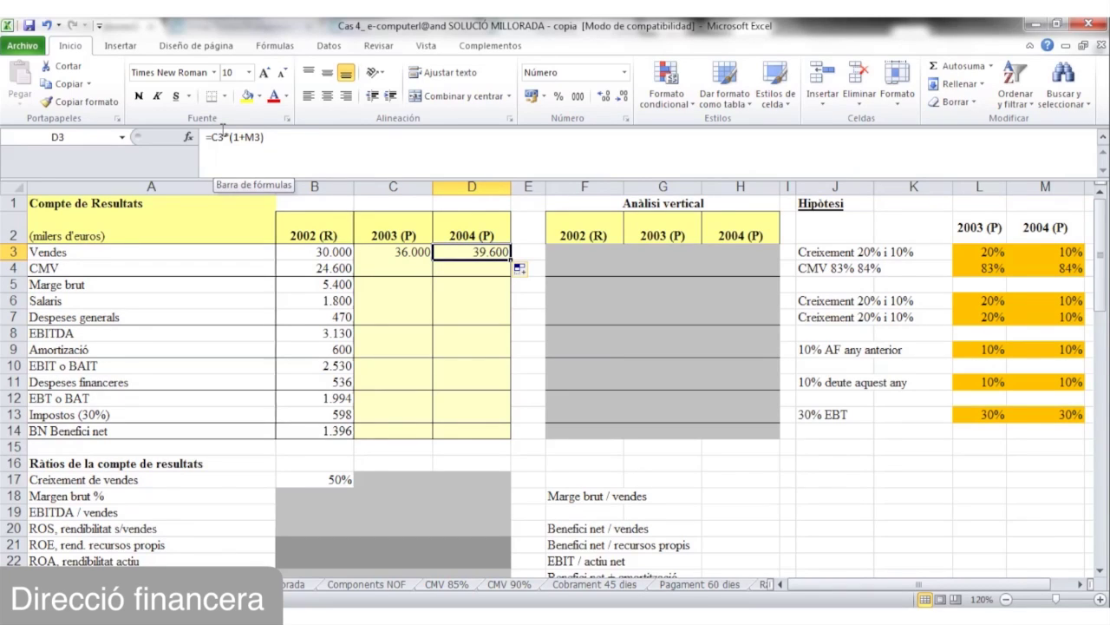
Calculate the 2003 CMV in C4 as =C3*L4 and copy the formula to 2004 in D4
click(379, 271)
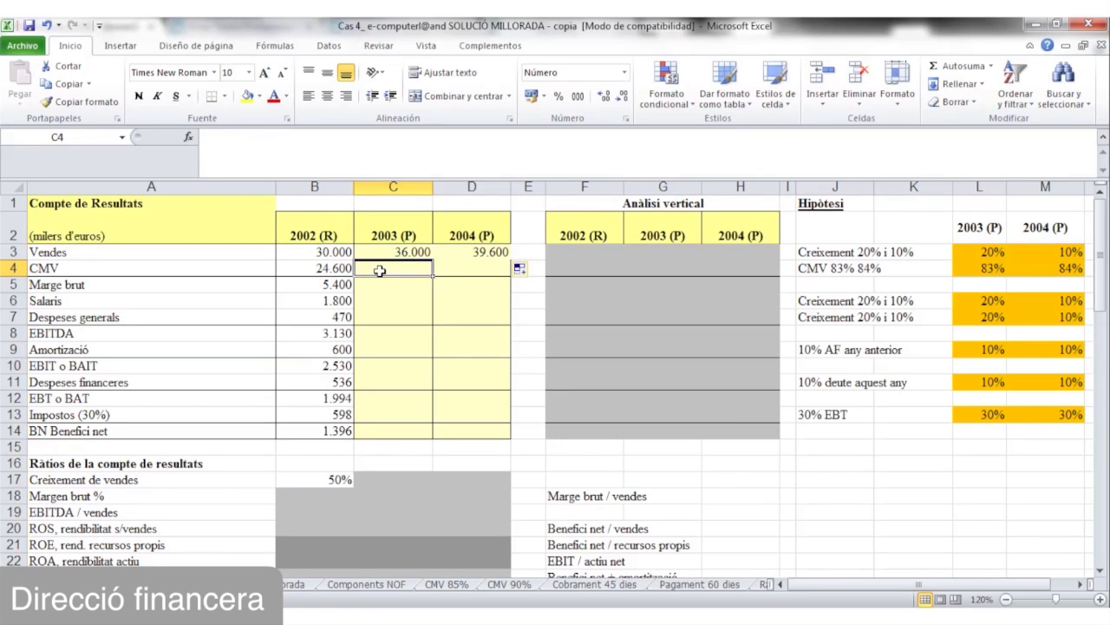
text(=)
click(379, 252)
text(*)
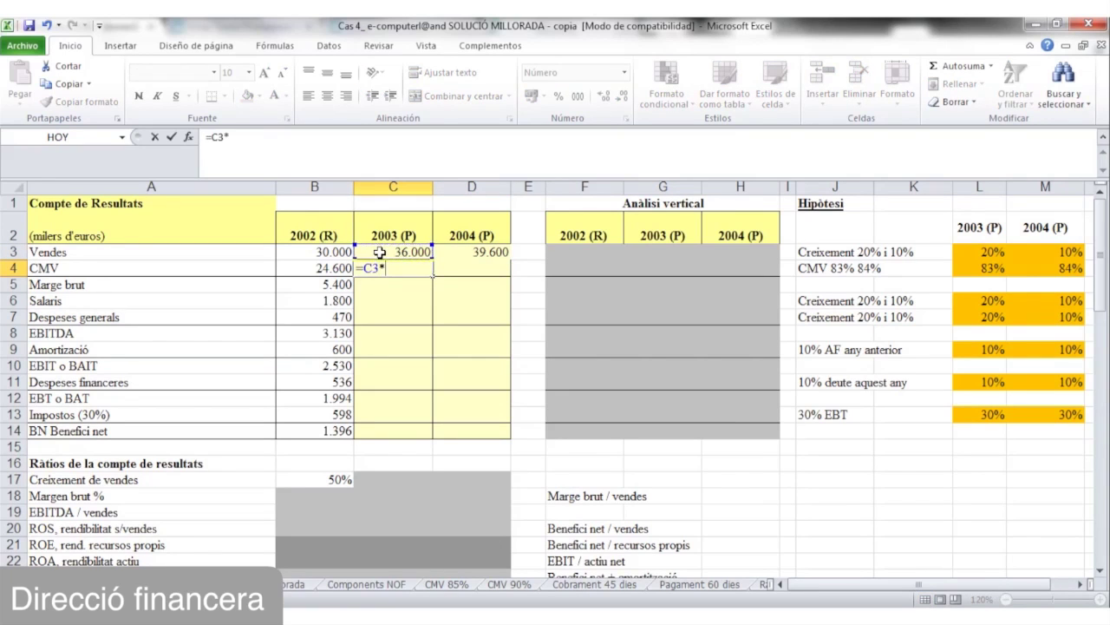
click(989, 271)
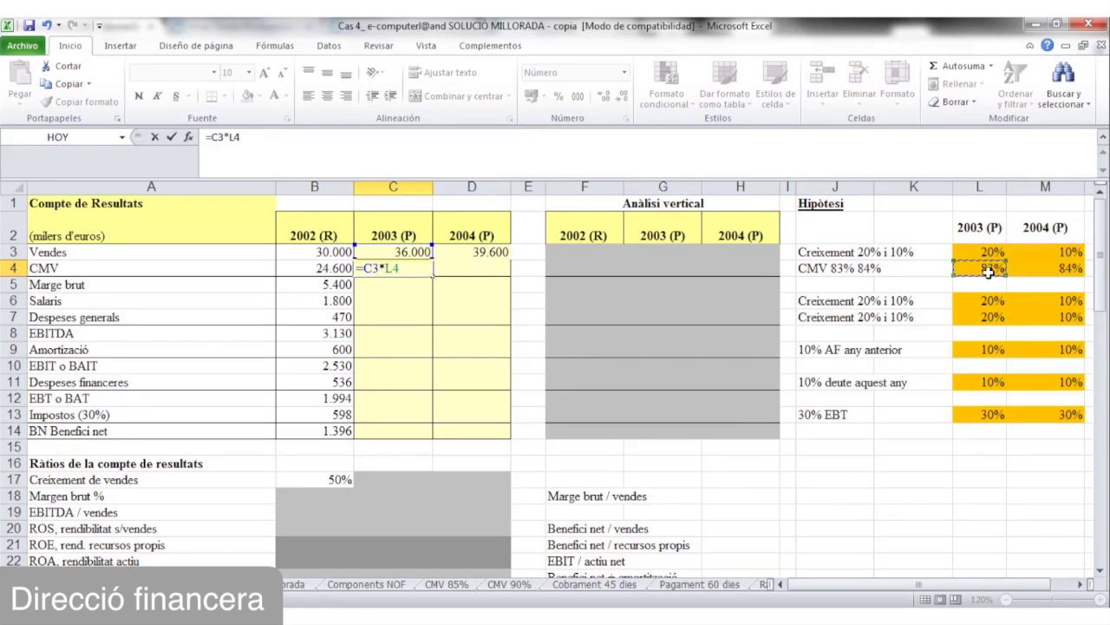
key(ctrl+Return)
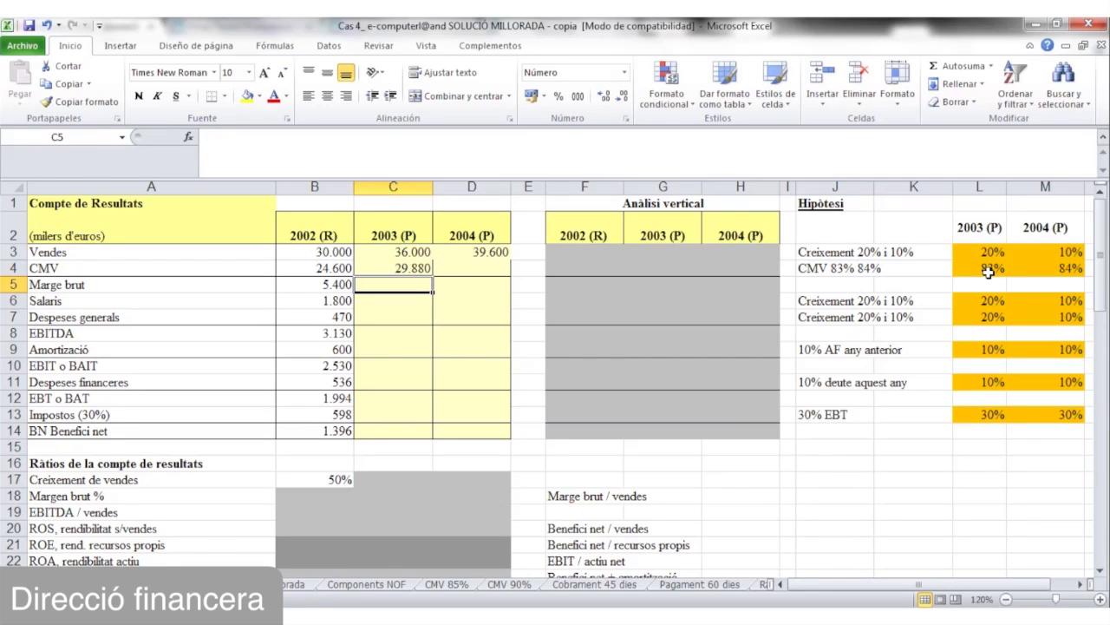
drag(432, 276, 489, 271)
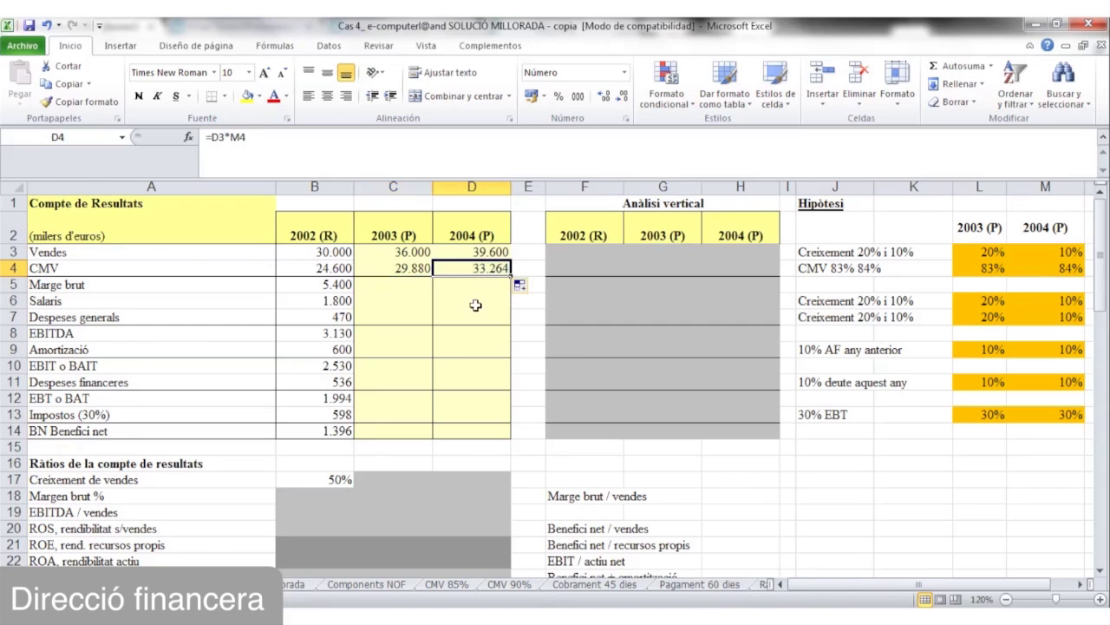
Calculate the 2003 Marge brut in C5 as =C3-C4 and copy the formula to 2004 in D5
click(420, 282)
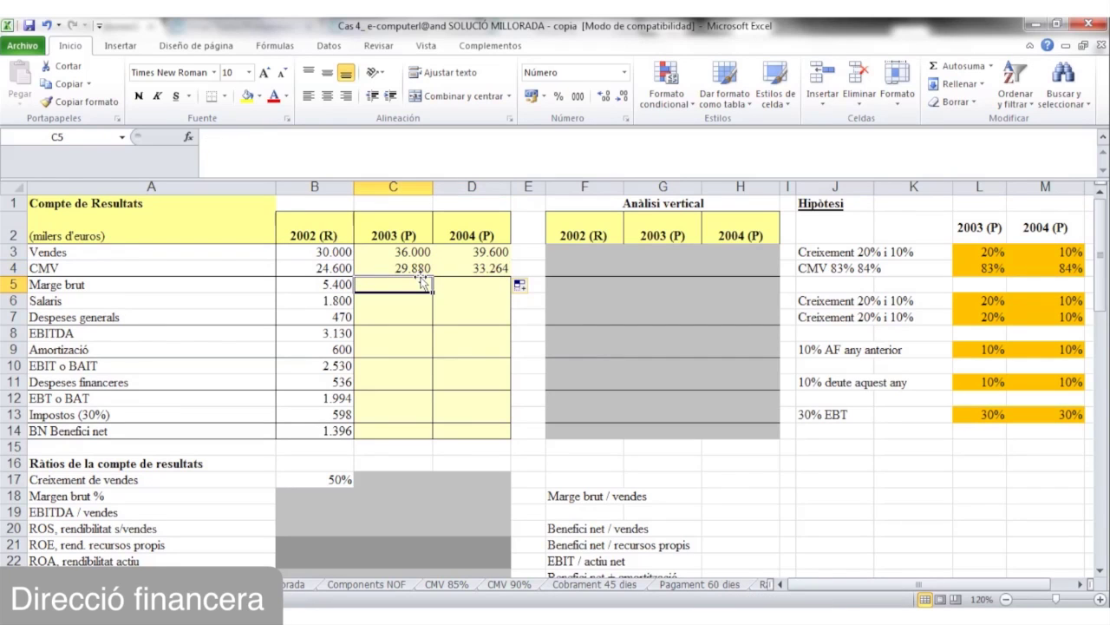
text(=)
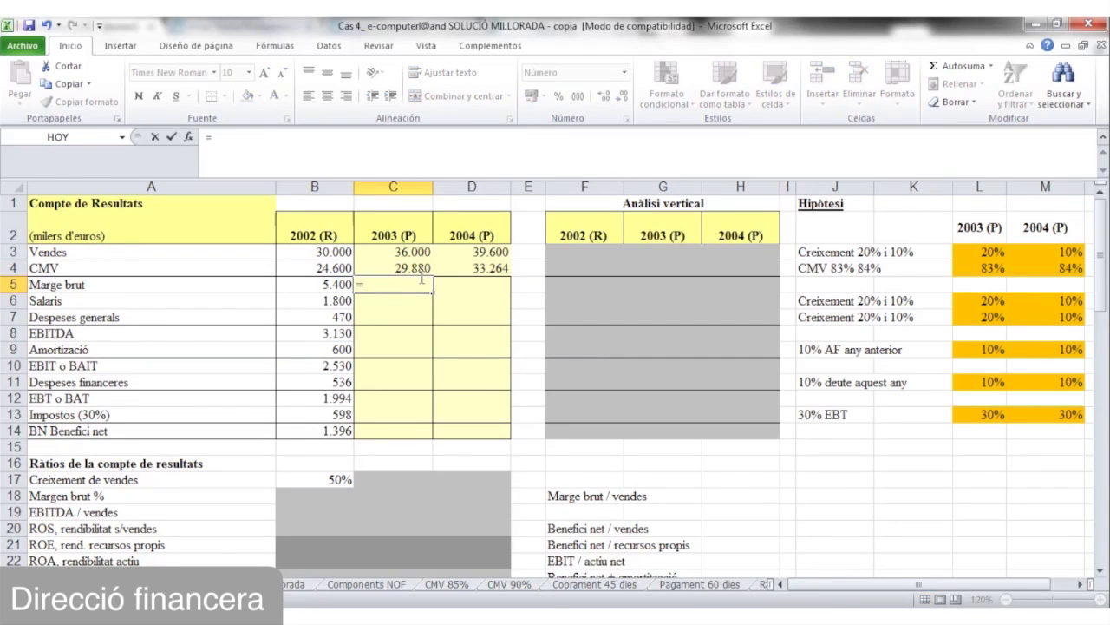
key(Up)
key(Up)
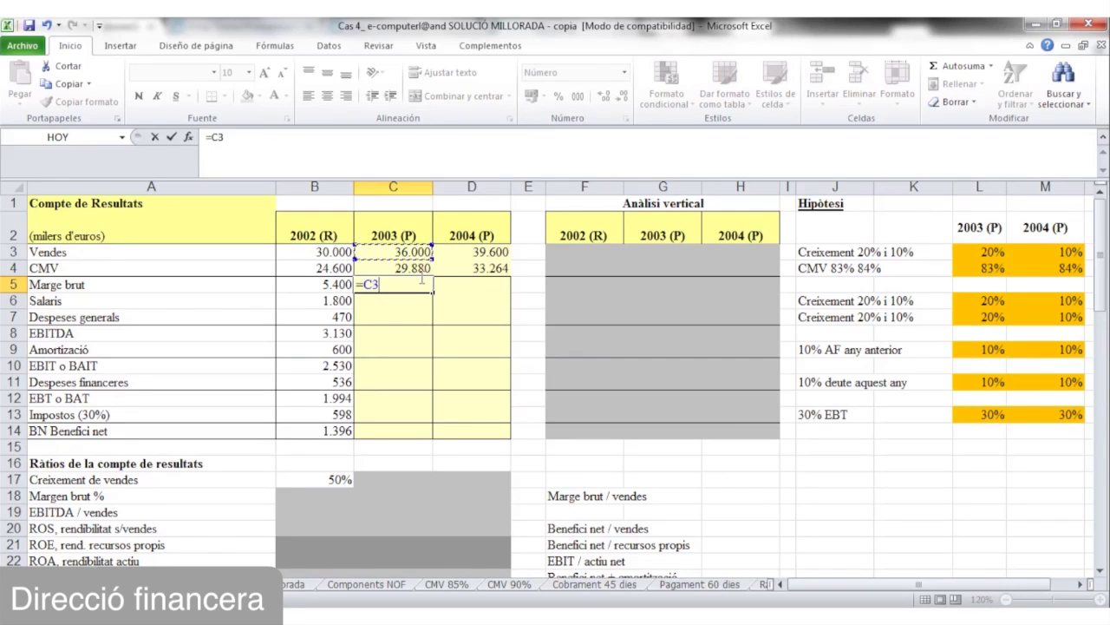
text(-)
key(Up)
key(Return)
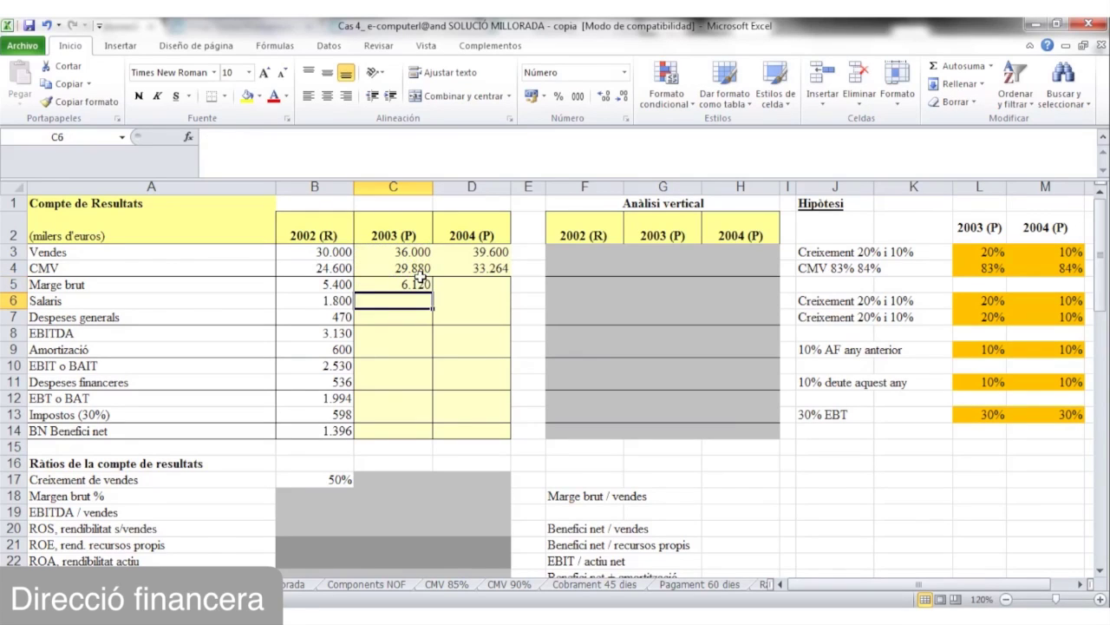
click(423, 286)
drag(431, 294, 478, 294)
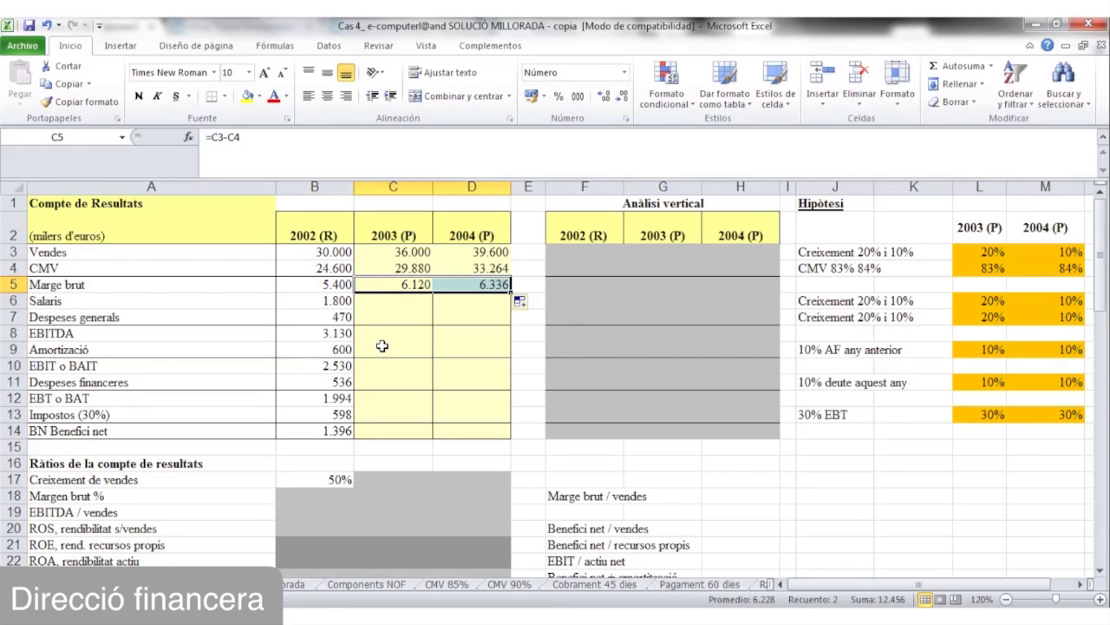
click(383, 346)
Calculate the 2003 Salaris in C6 with the growth assumption, using the formula =B6*(1+L6)
click(395, 299)
text(=)
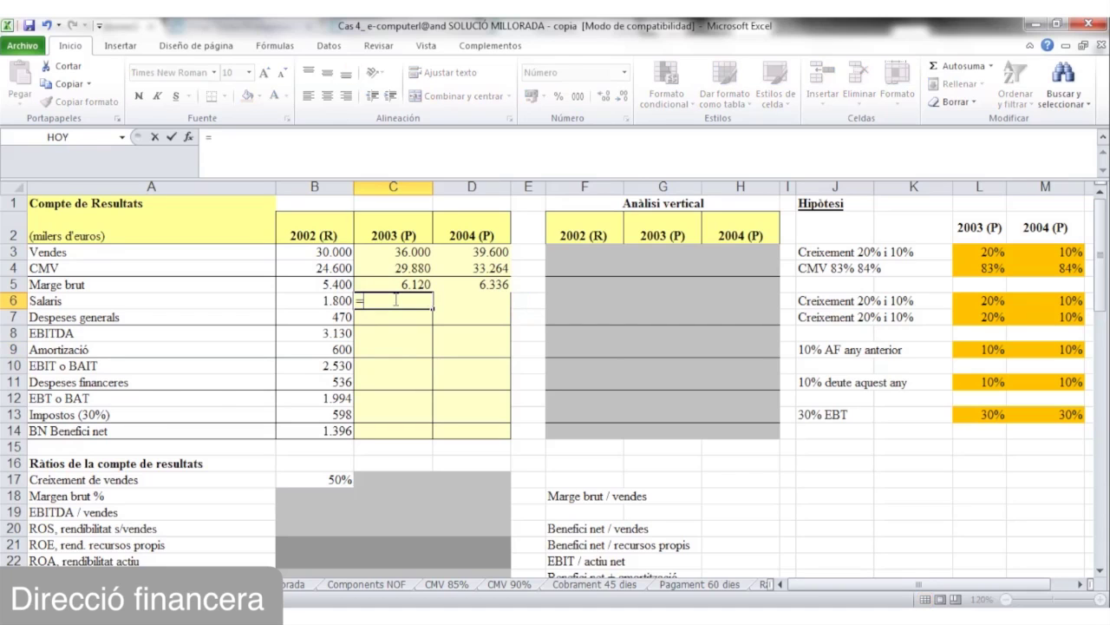
text(B6*(1+)
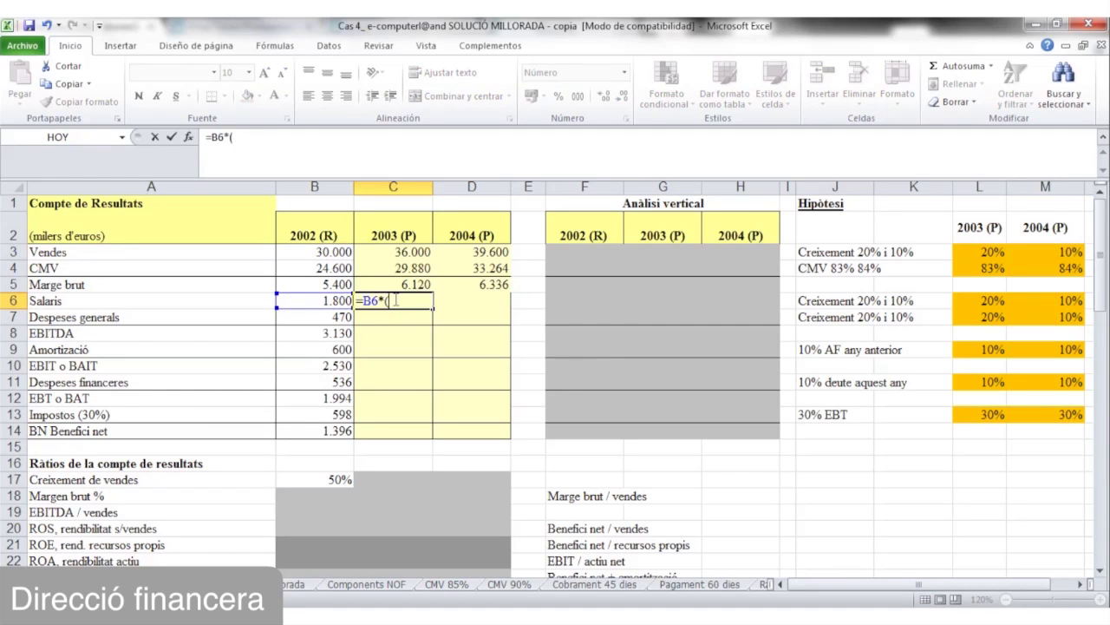
click(994, 300)
text())
key(Return)
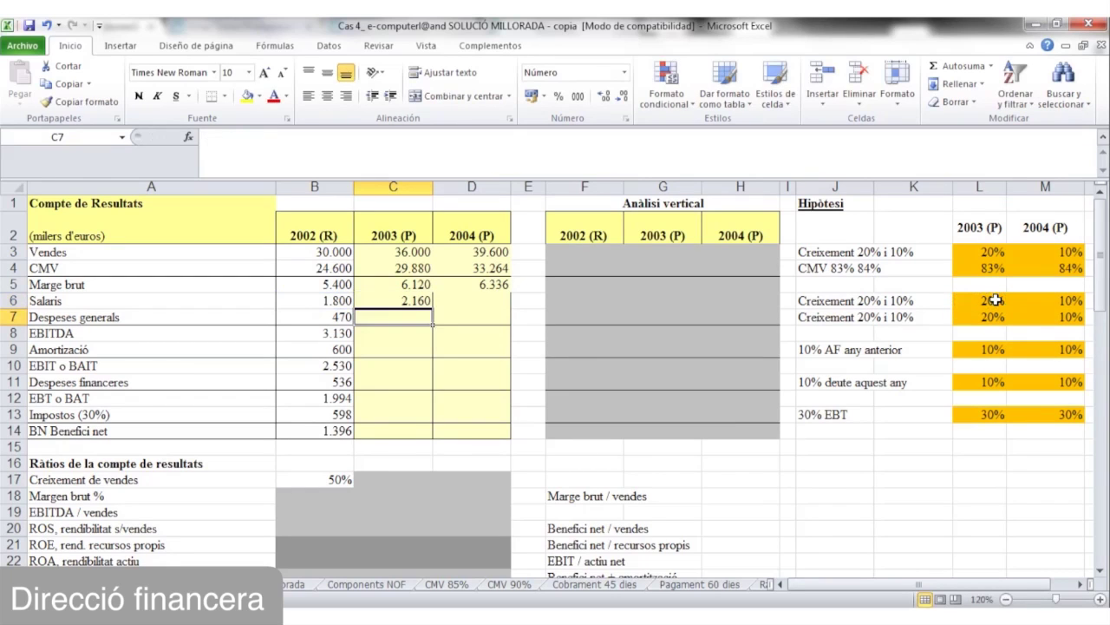
Fill the Salaris formula over C6:D7 to cover Salaris and Despeses generals for 2003 and 2004
click(400, 300)
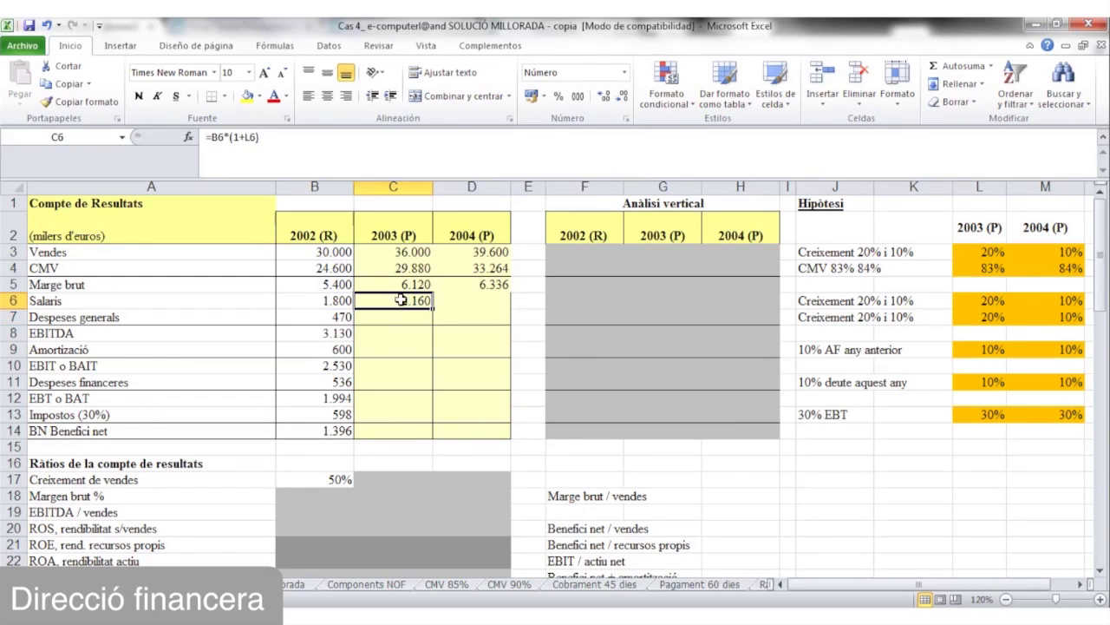
drag(432, 308, 486, 325)
click(408, 348)
click(409, 349)
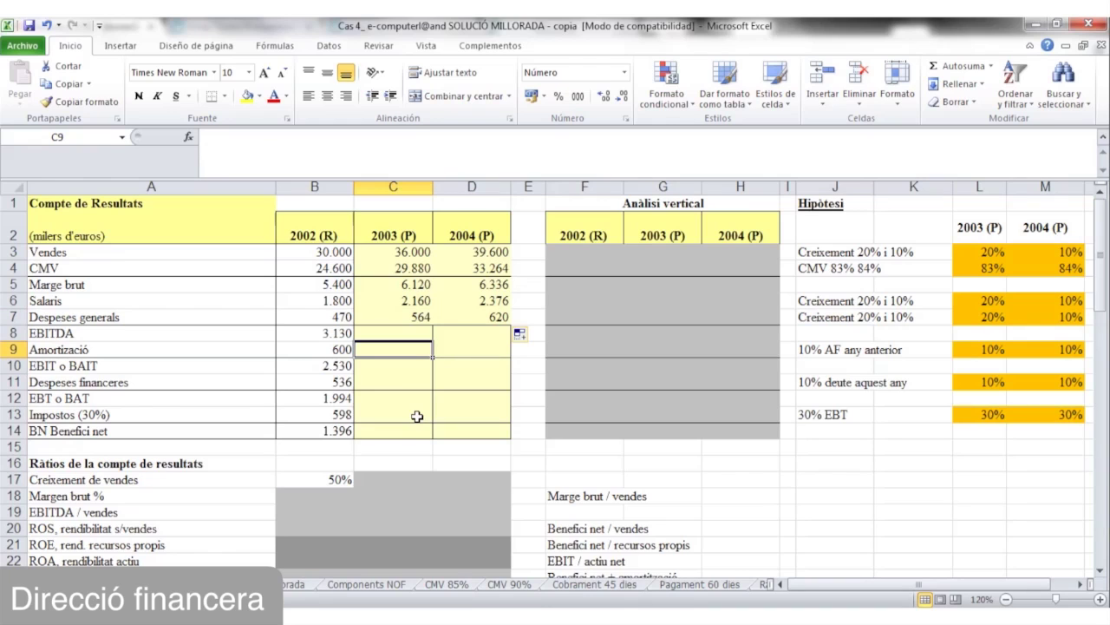
Calculate the 2003 EBITDA in C8 as =C5-C6-C7 and copy the formula to 2004 in D8
key(Up)
text(=)
key(Up)
key(Up)
key(Up)
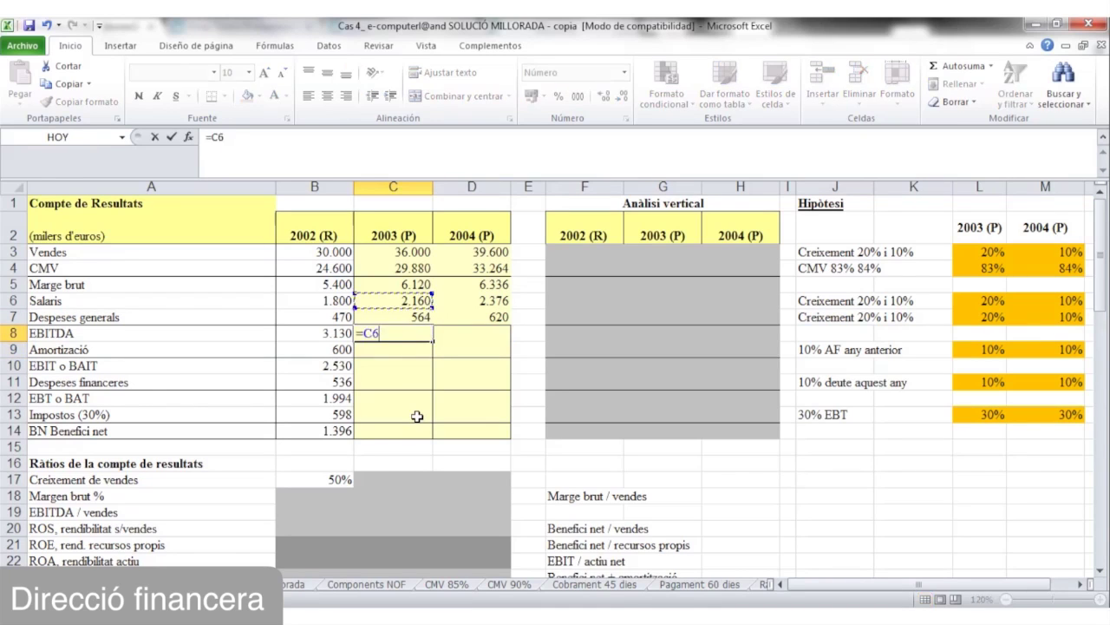
text(-)
key(Up)
key(Up)
text(-)
key(Up)
key(Return)
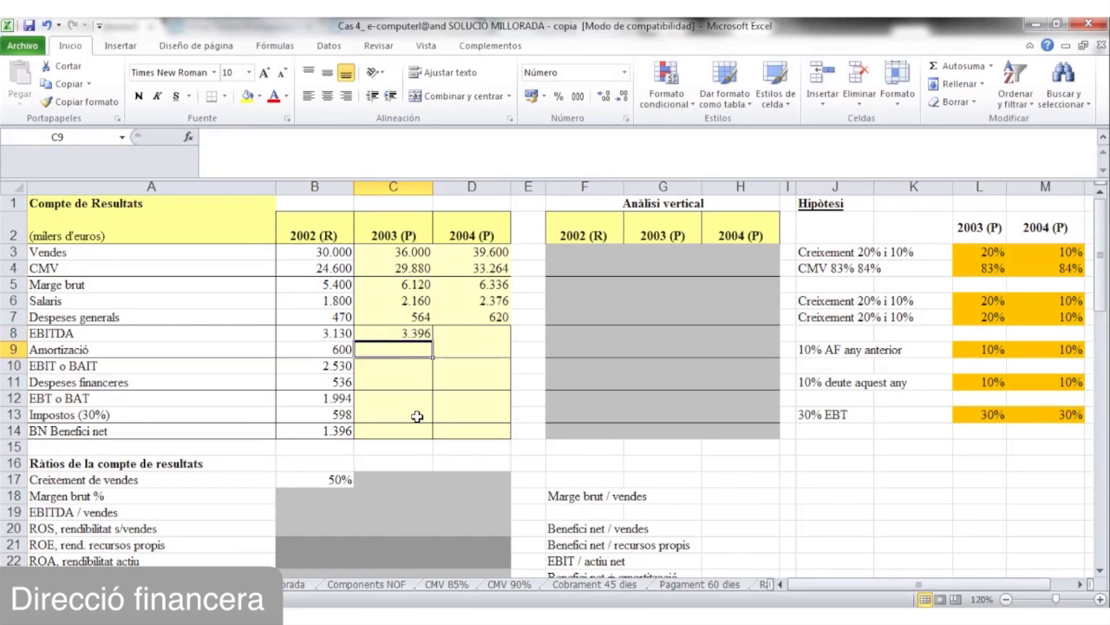
key(Up)
drag(432, 341, 488, 345)
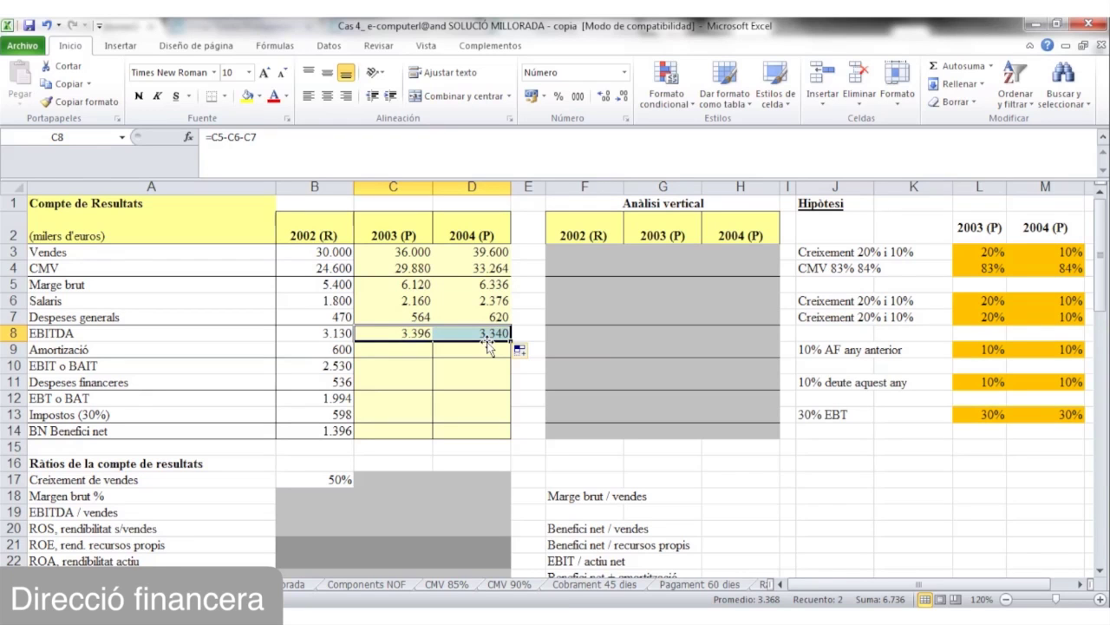
Link the 2003 Caixa in C28 of the balance sheet to its minimum cash assumption with =L28
click(148, 318)
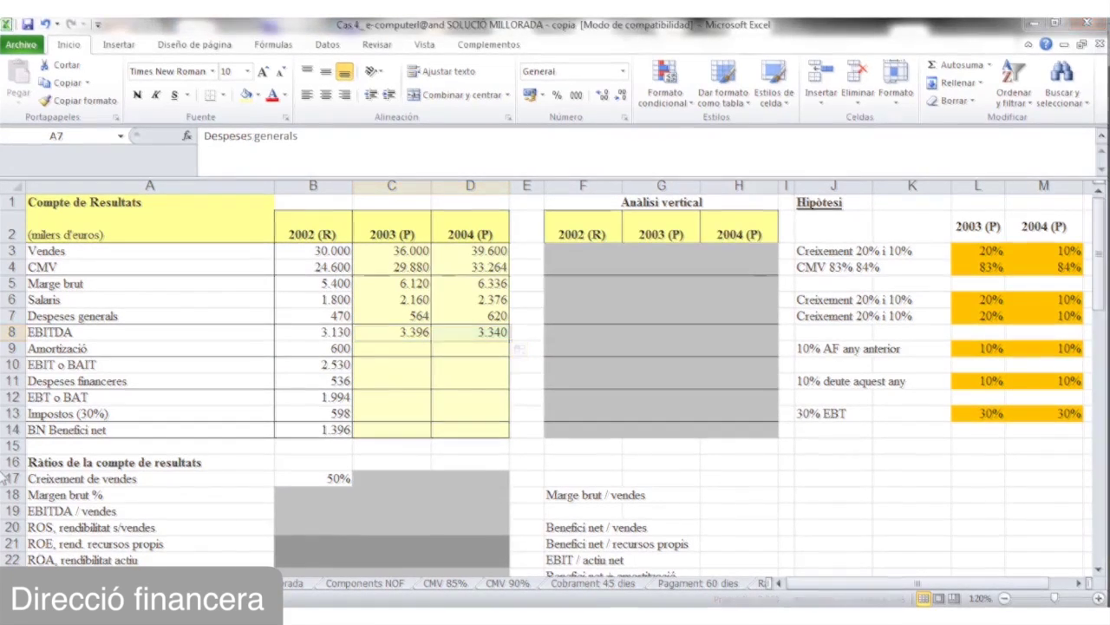
key(Page_Down)
key(Up)
key(Right)
key(Right)
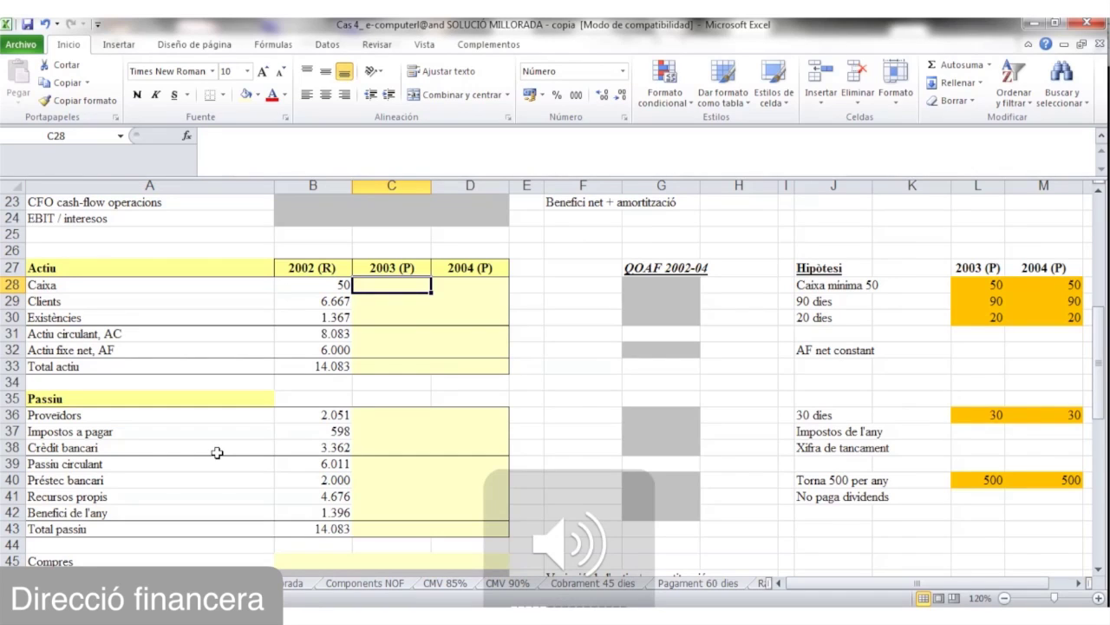
text(=)
key(Right)
key(Right)
key(Right)
key(Right)
key(Right)
key(Right)
key(Right)
key(Right)
key(Right)
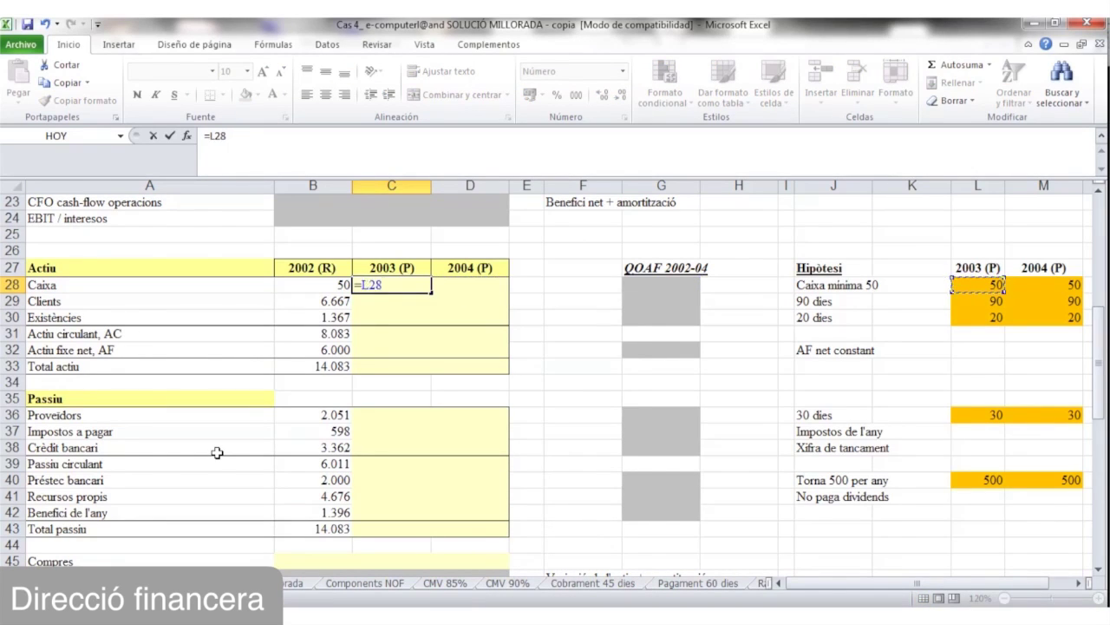
key(Return)
Link the 2004 Caixa in D28 to its minimum cash assumption with =M28
click(479, 285)
text(=)
key(Right)
key(Right)
key(Right)
key(Right)
key(Right)
key(Right)
key(Right)
key(Right)
key(Right)
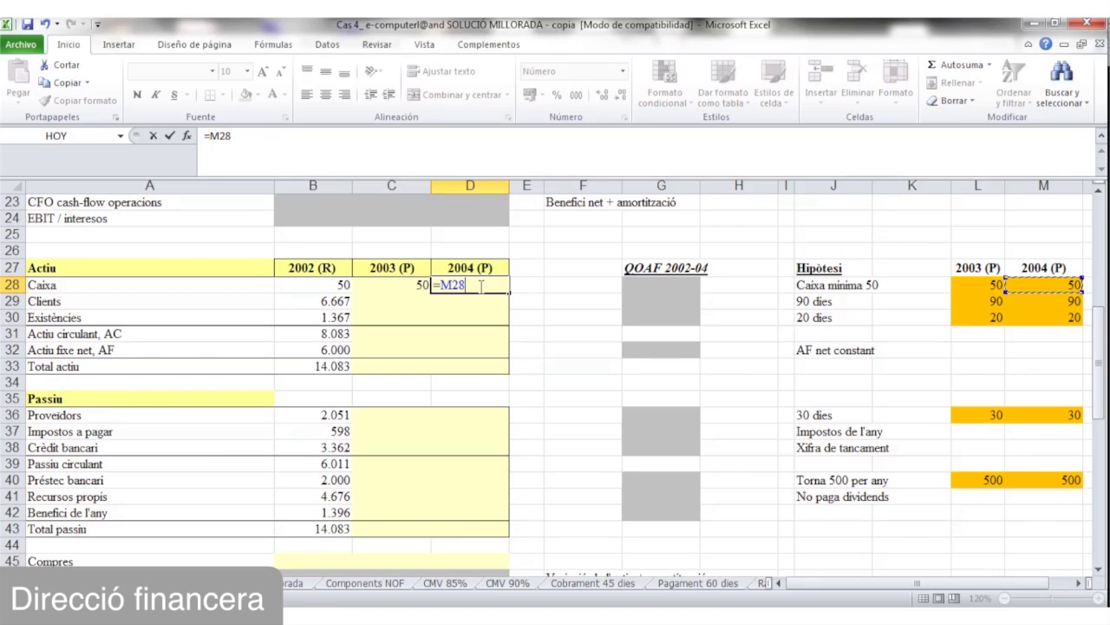
key(Return)
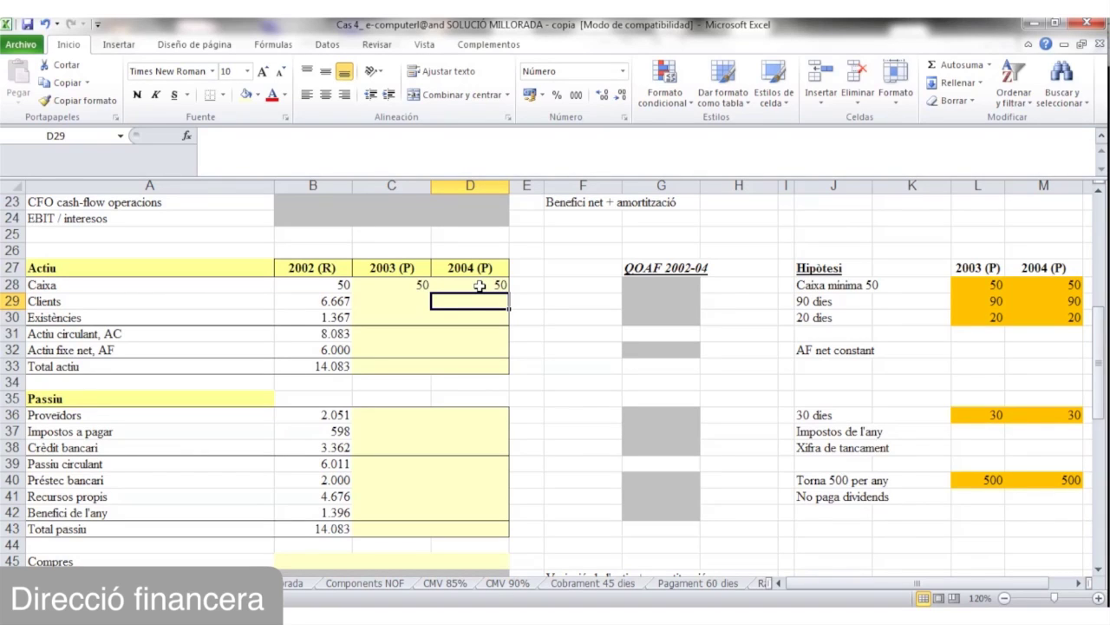
key(Left)
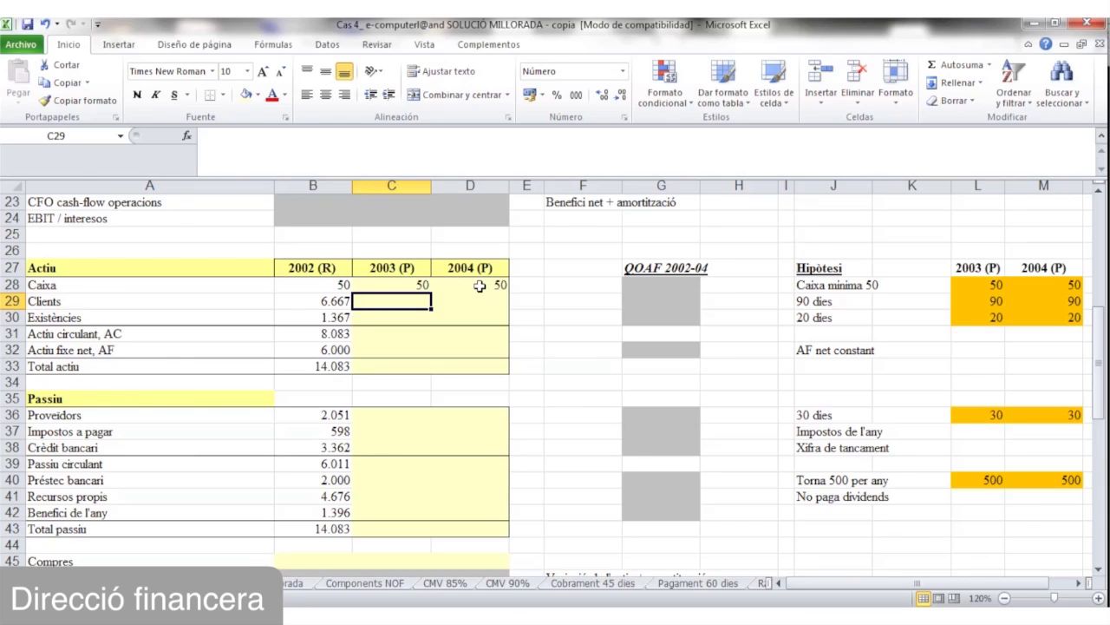
Calculate the 2003 Clients balance in C29 as =C3/360*L29 from sales and the collection-days assumption
text(=)
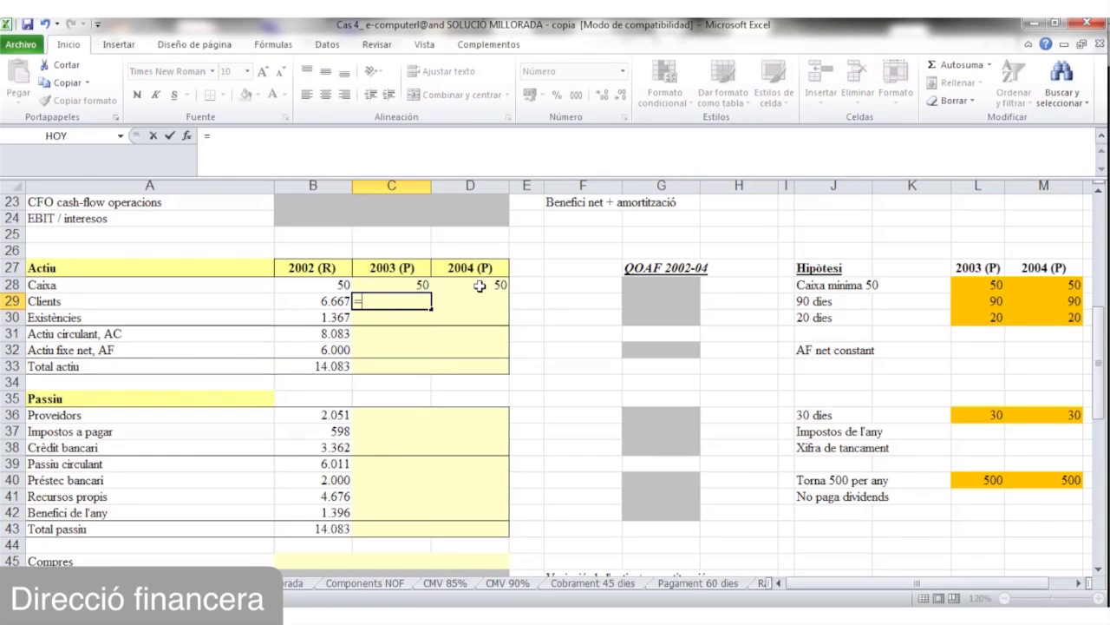
scroll(480, 286, up, 7)
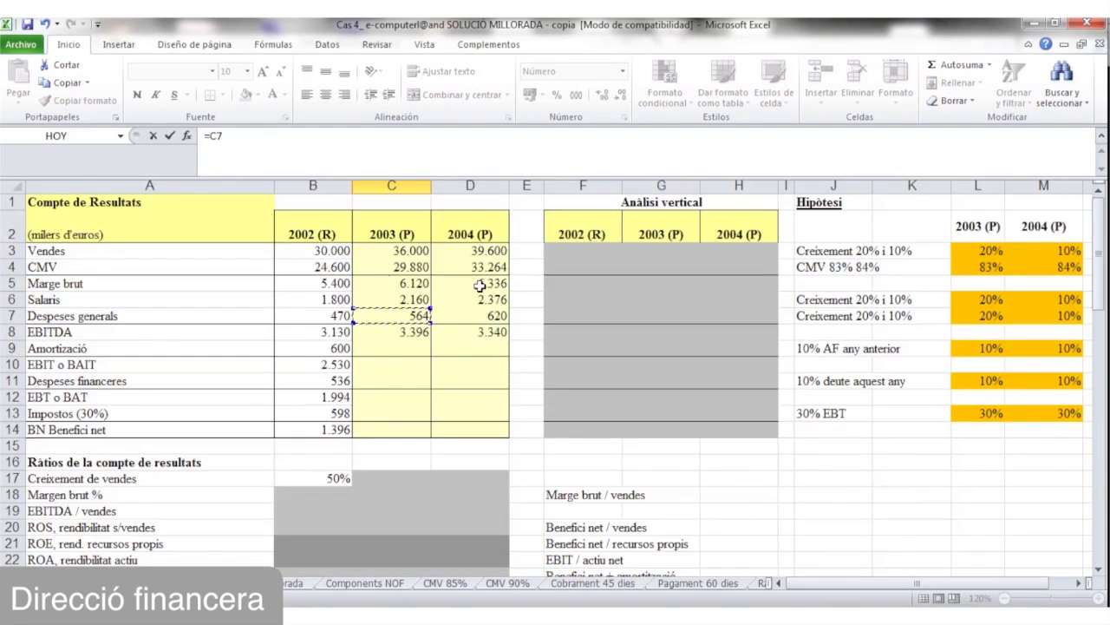
click(393, 252)
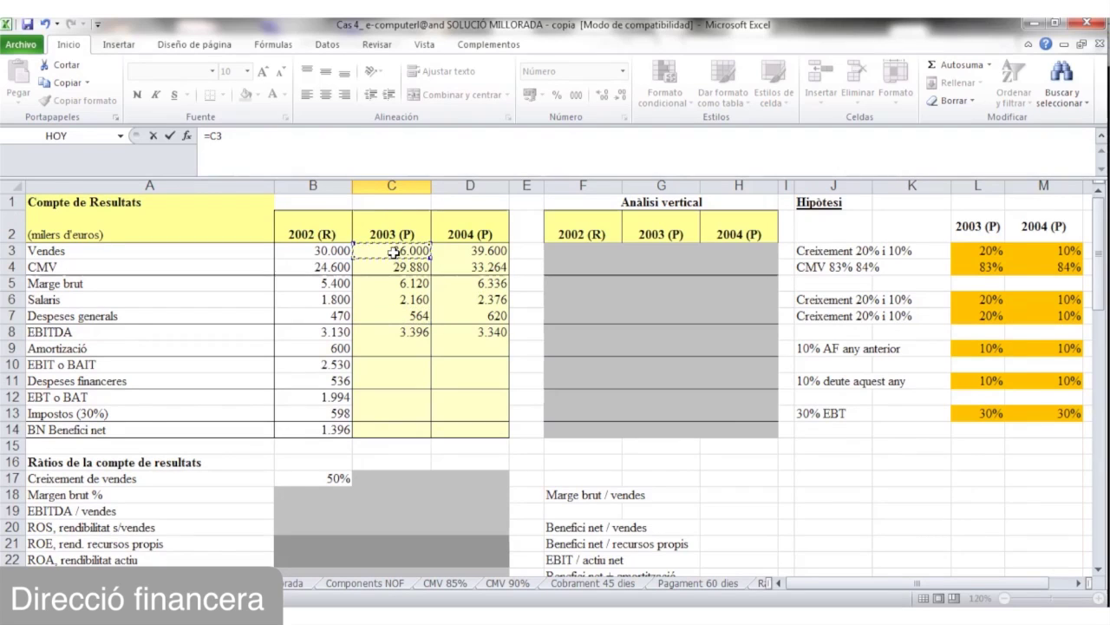
text(/360)
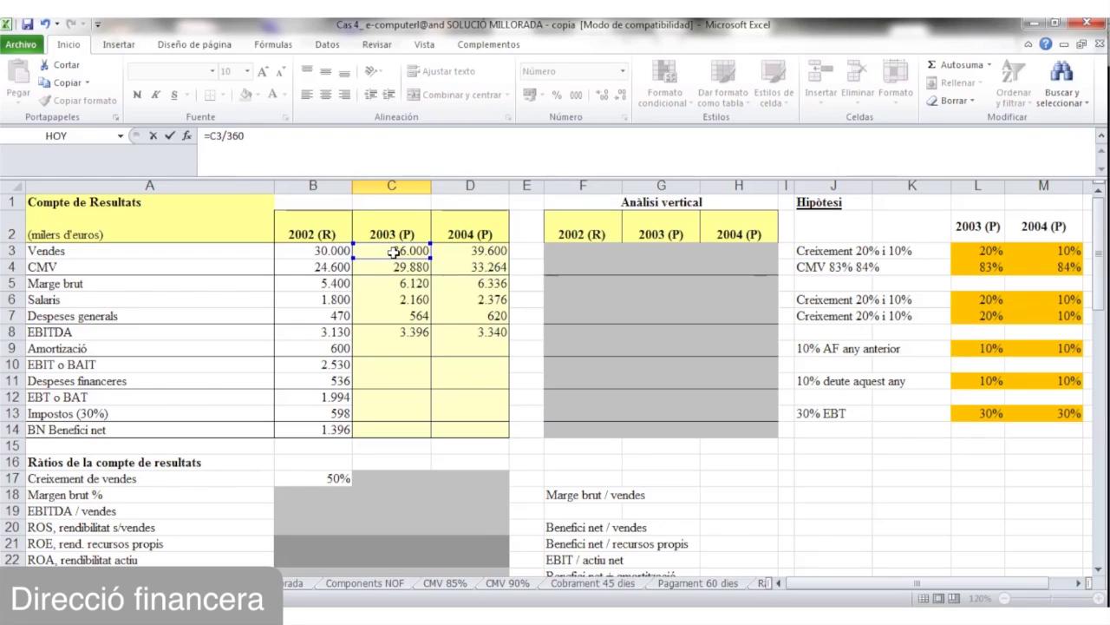
text(*)
key(Down)
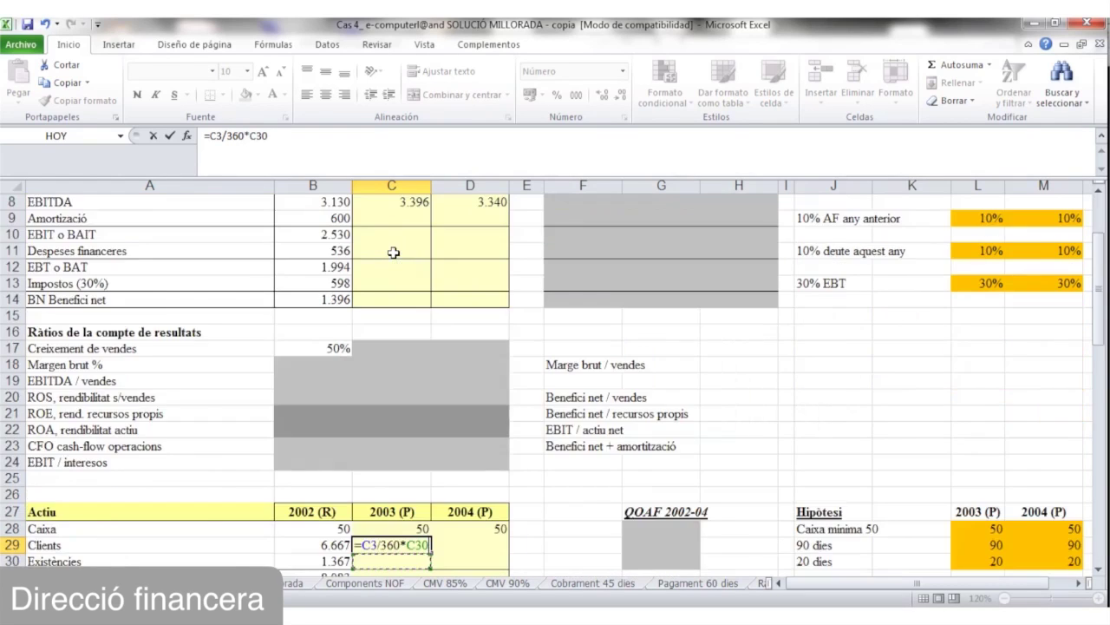
scroll(393, 252, down, 2)
key(Up)
key(Right)
key(Right)
key(Right)
key(Right)
key(Right)
key(Right)
key(Right)
key(Right)
key(Right)
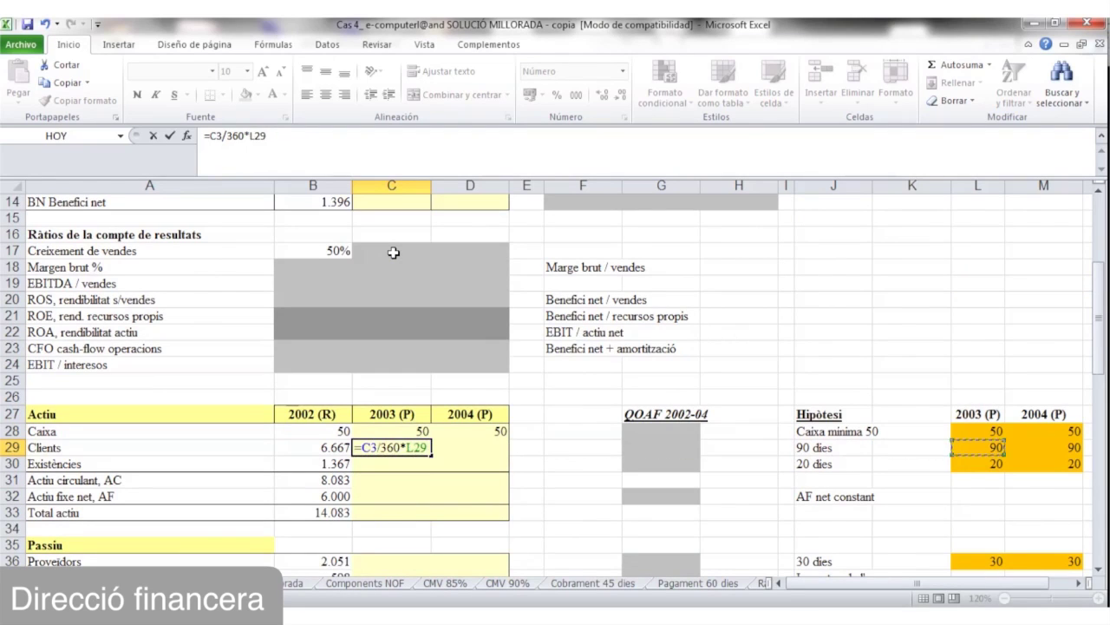
key(Return)
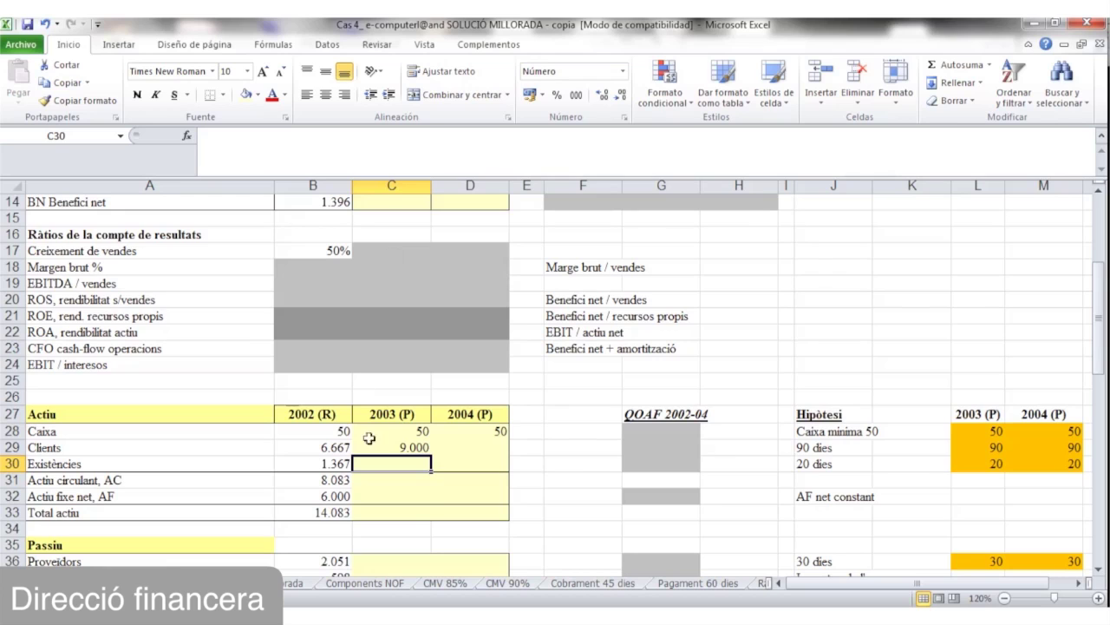
Copy the 2003 Clients formula across to 2004 in D29
click(416, 448)
drag(454, 456, 482, 454)
click(471, 453)
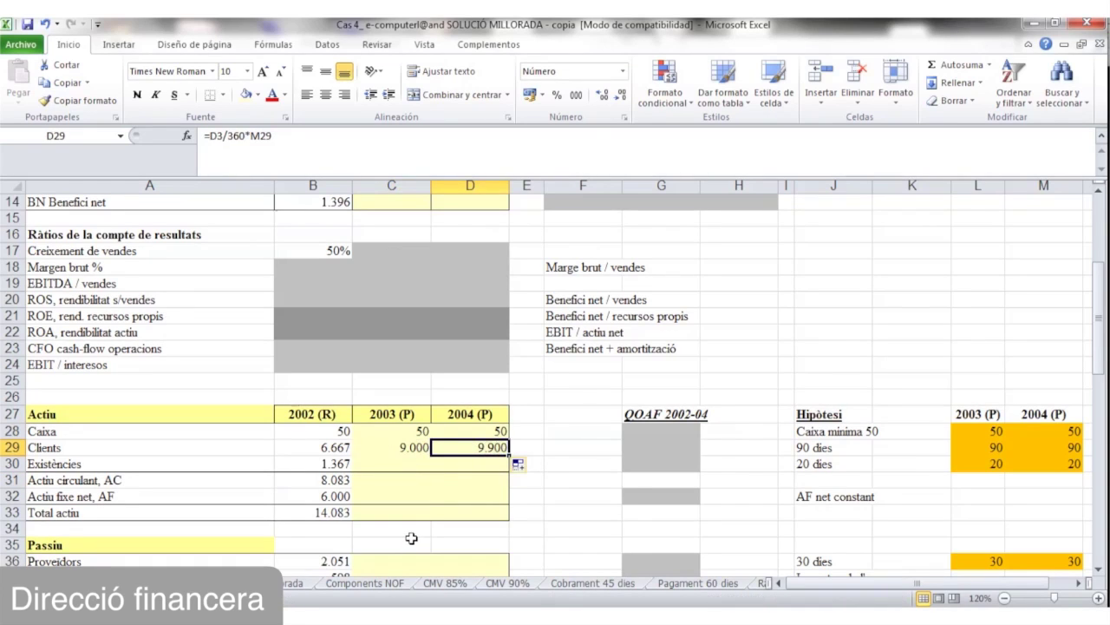
Calculate the 2003 Existències in C30 as =C4/360*L30 and copy the formula to 2004 in D30
click(407, 464)
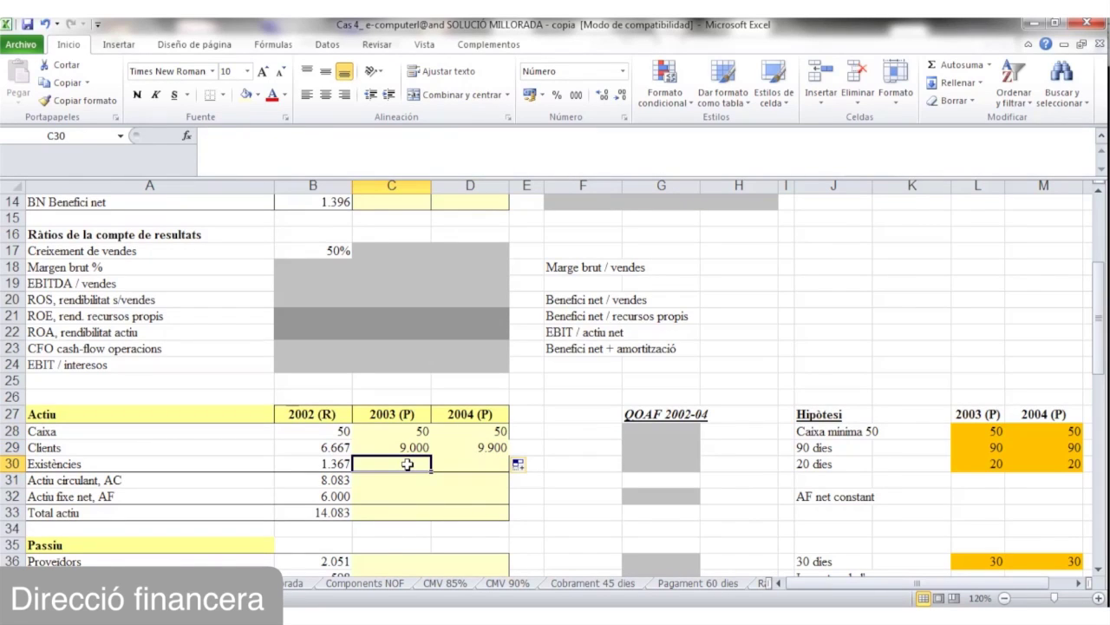
text(=)
key(Up)
key(Up)
key(Up)
key(Up)
key(Up)
key(Up)
key(Up)
key(Up)
key(Up)
key(Up)
key(Up)
key(Up)
key(Up)
key(Up)
key(Up)
key(Up)
key(Up)
key(Up)
key(Up)
key(Up)
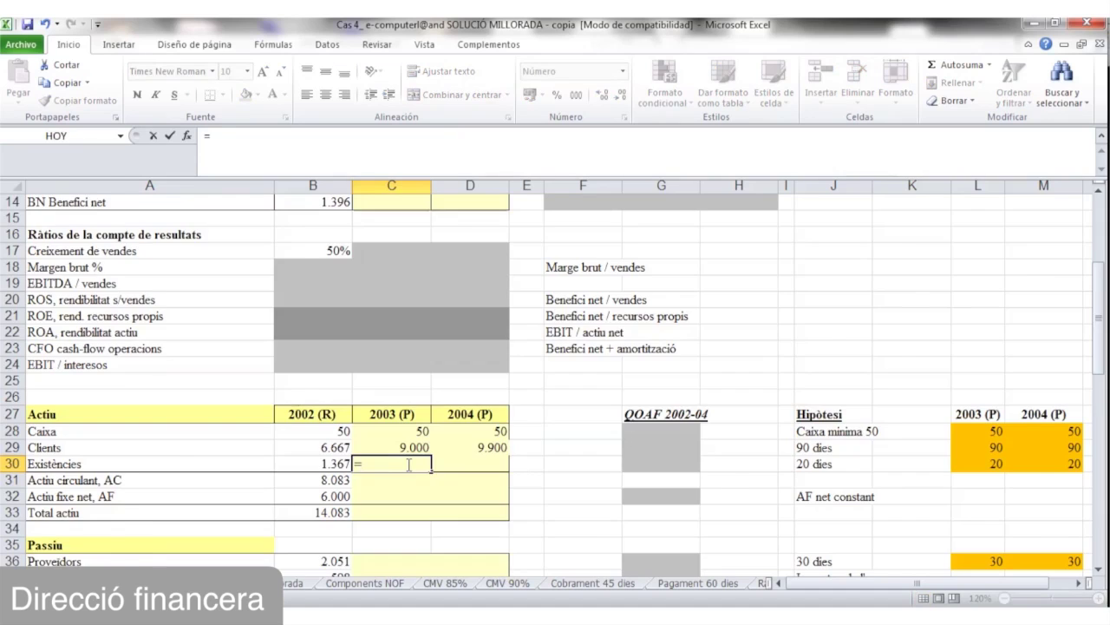
key(Up)
key(Up)
key(Up)
key(Up)
key(Down)
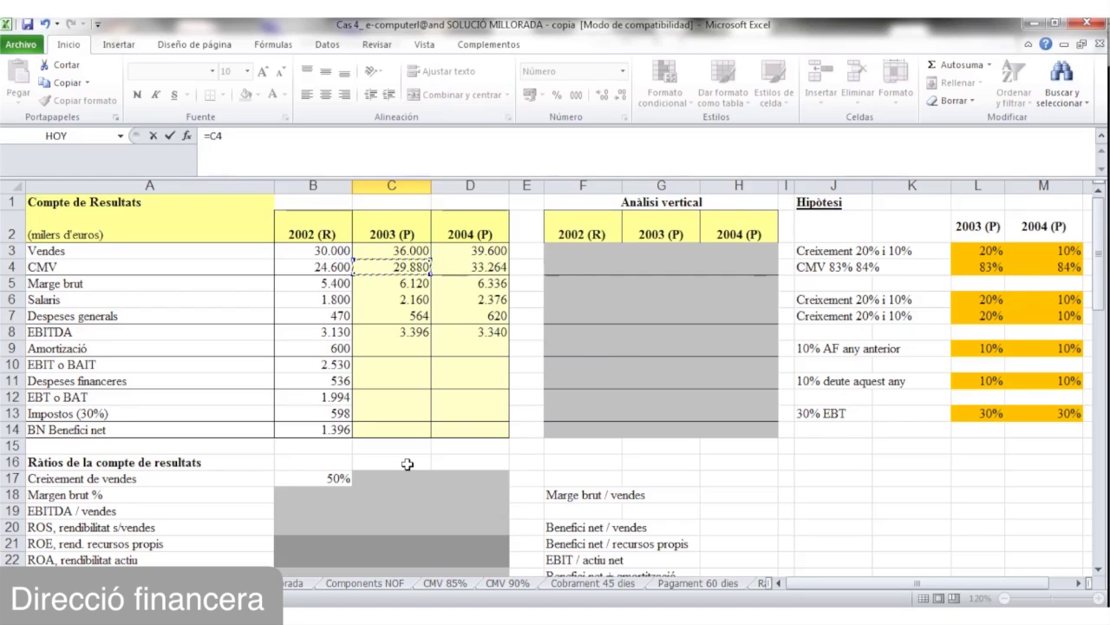
text(/360)
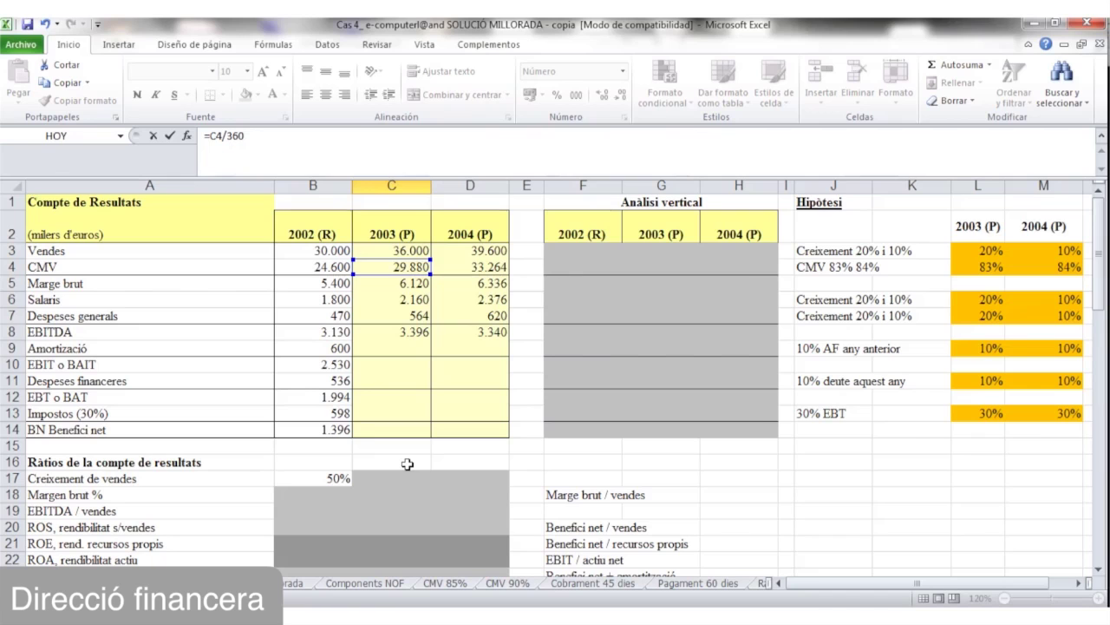
text(*)
key(Right)
key(Right)
key(Right)
key(Right)
key(Right)
key(Right)
key(Right)
key(Right)
key(Right)
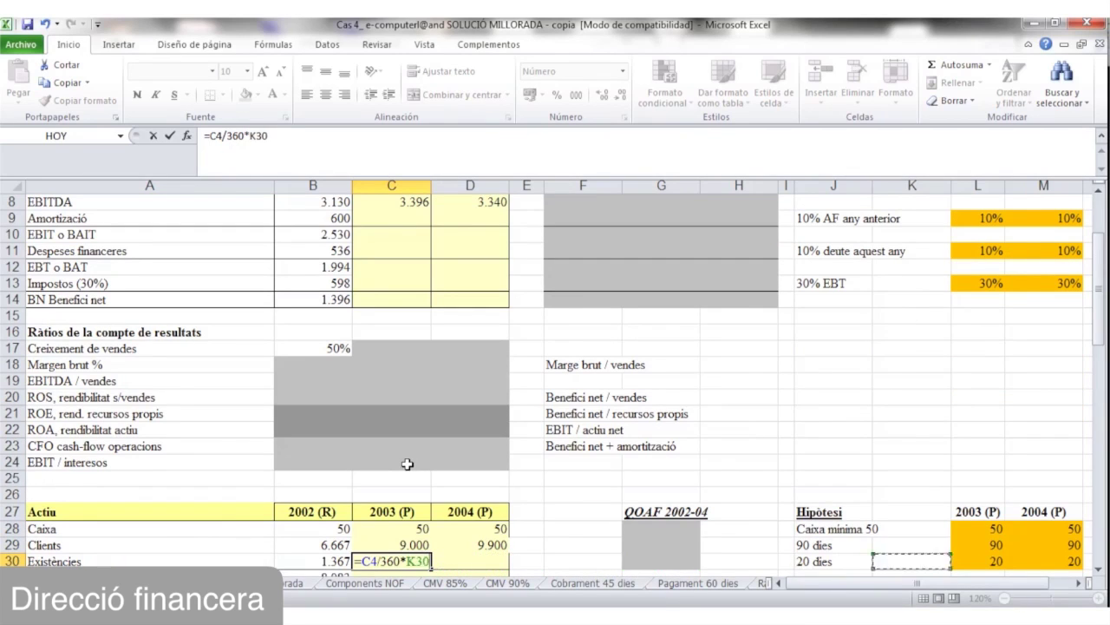
key(Return)
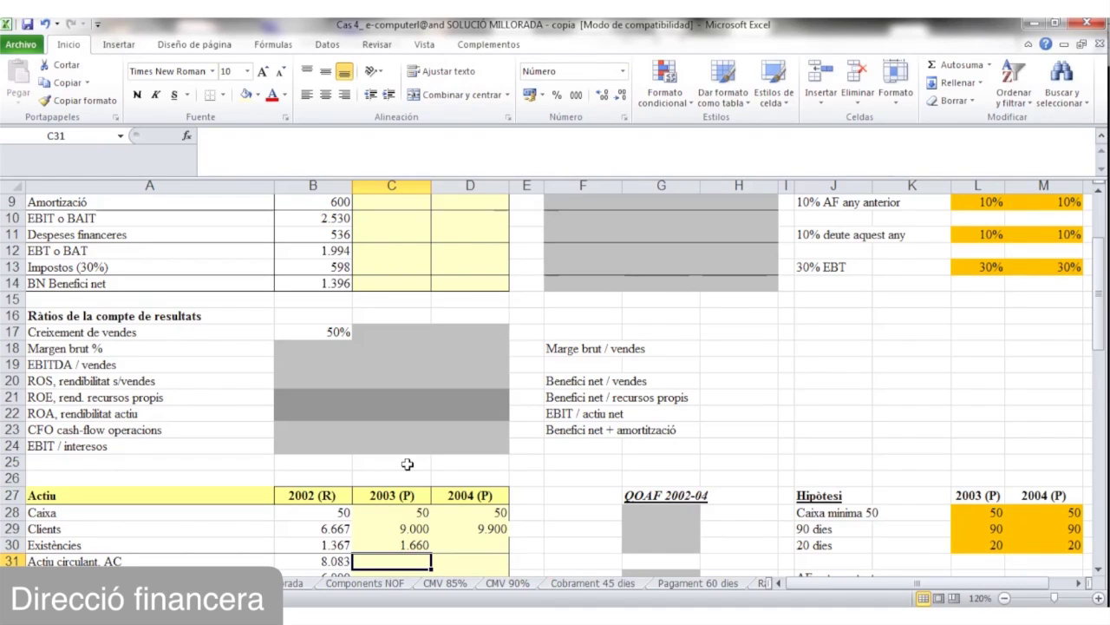
click(423, 540)
drag(431, 555, 503, 557)
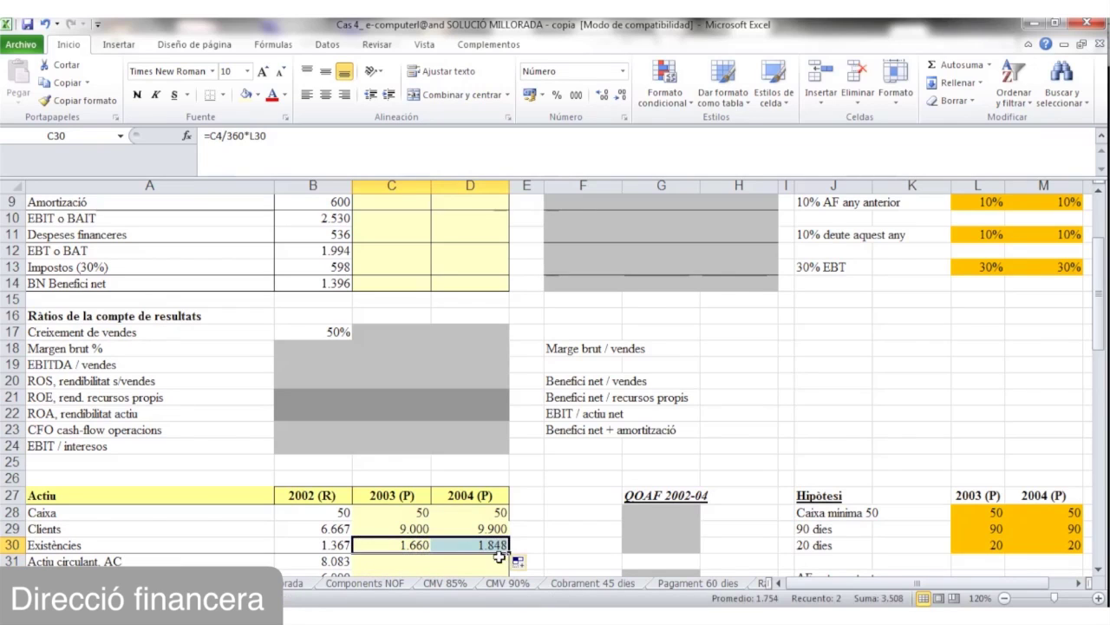
Total the 2003 Actiu circulant in C31 as =C28+C29+C30 and copy the formula to 2004 in D31
click(403, 562)
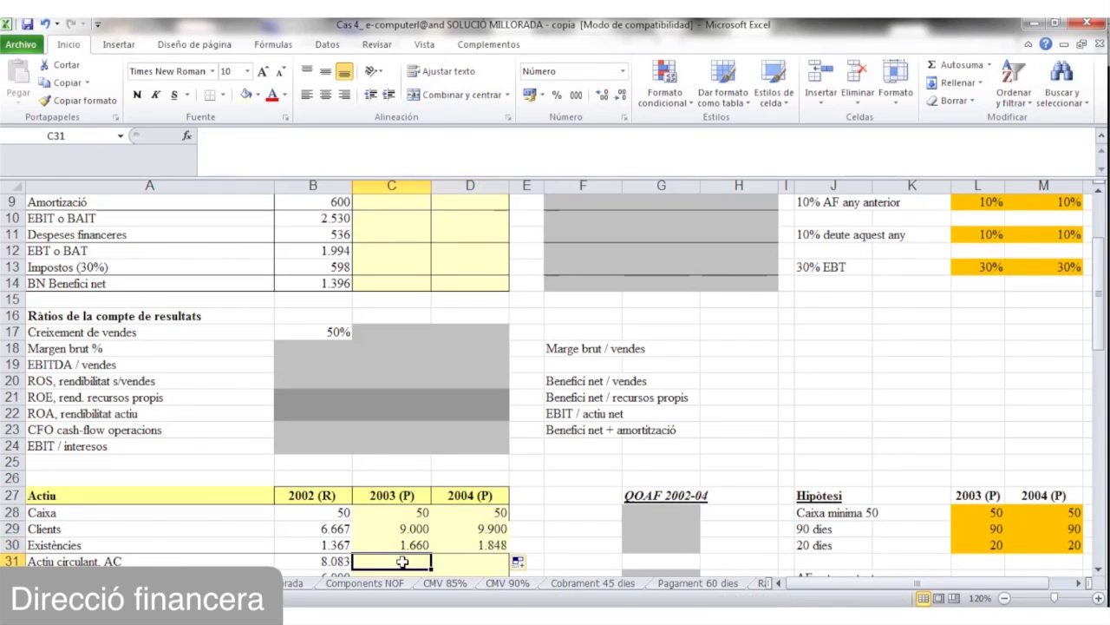
key(Down)
key(Down)
key(Down)
key(Down)
key(Down)
key(Down)
key(Down)
key(Down)
key(Down)
key(Down)
key(Down)
key(Down)
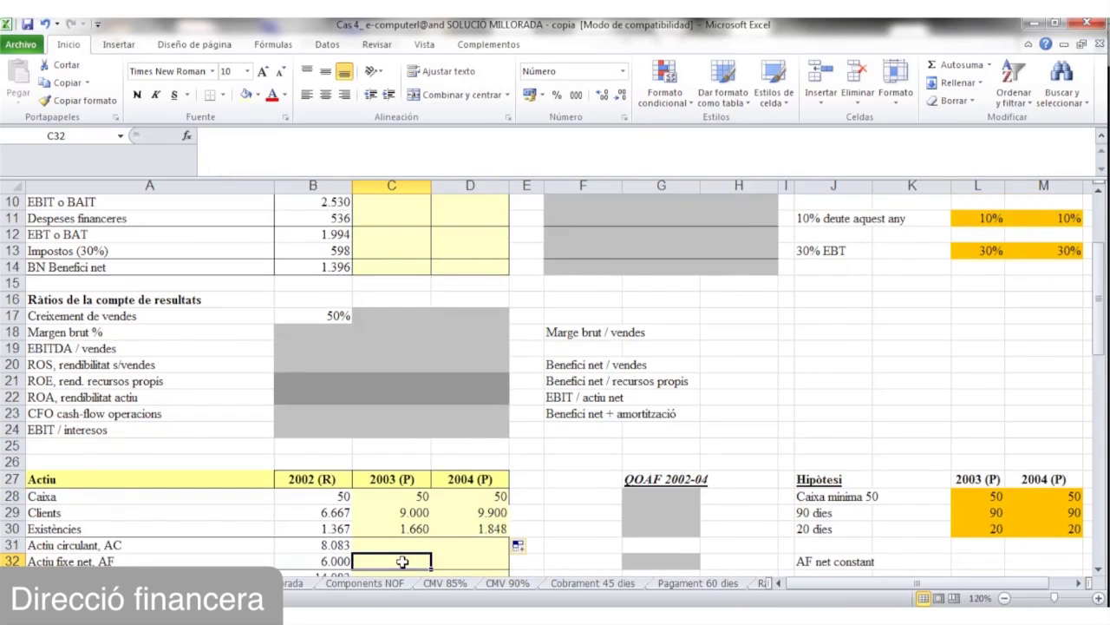
key(Up)
key(Up)
key(Up)
key(Up)
key(Up)
key(Up)
key(Up)
key(Up)
key(Up)
key(Up)
key(Up)
key(Up)
key(Up)
key(Down)
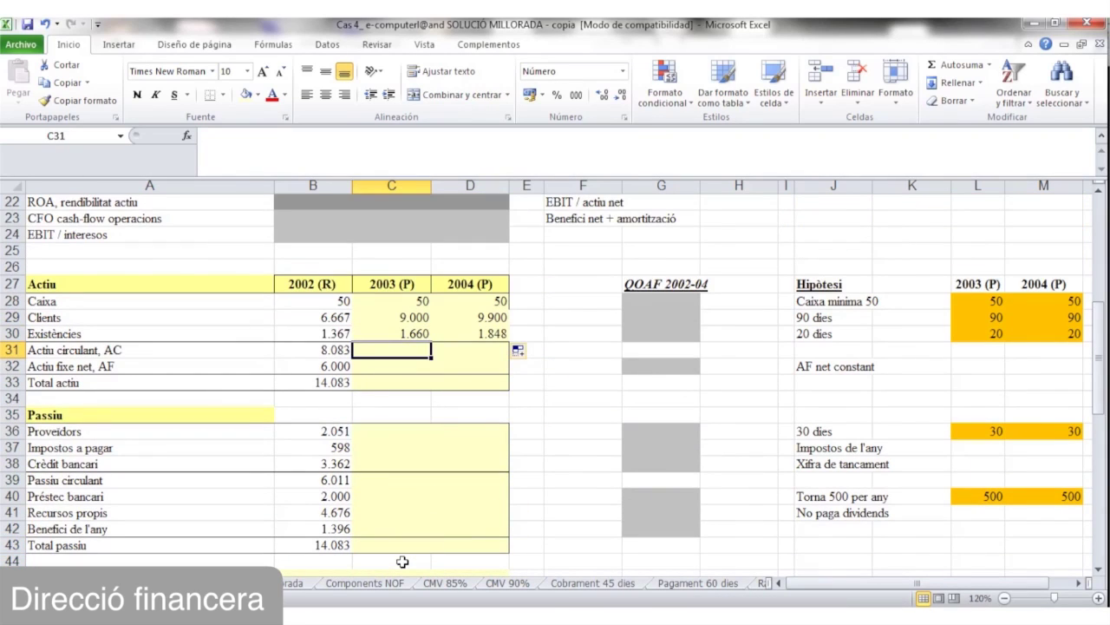
text(=)
key(Up)
key(Up)
key(Up)
text(+)
key(Up)
key(Up)
text(+)
key(Up)
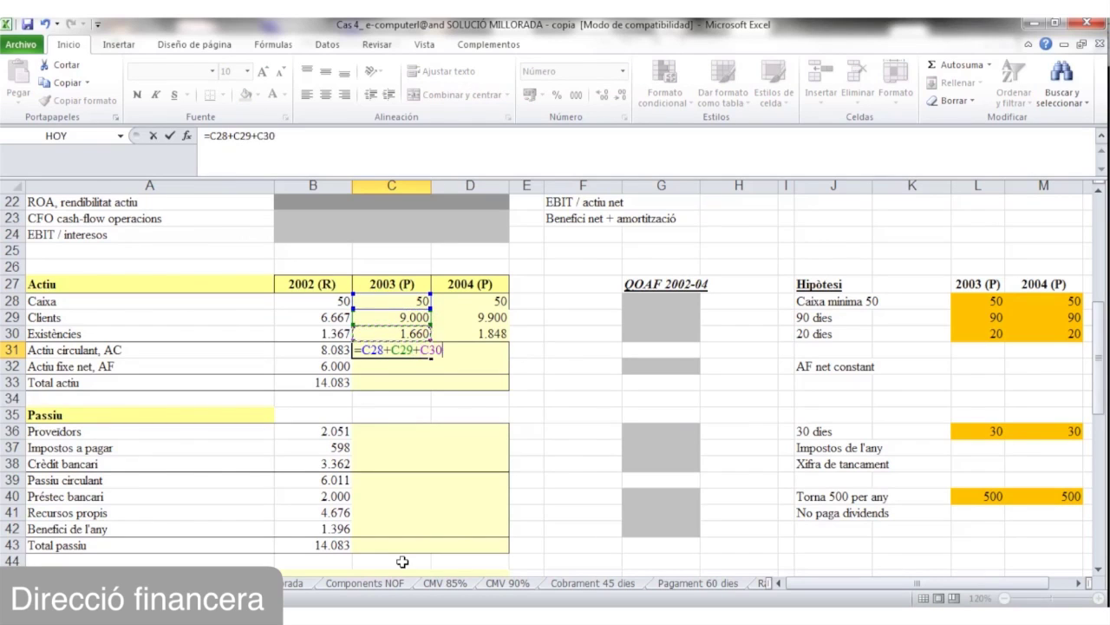
key(Return)
click(417, 349)
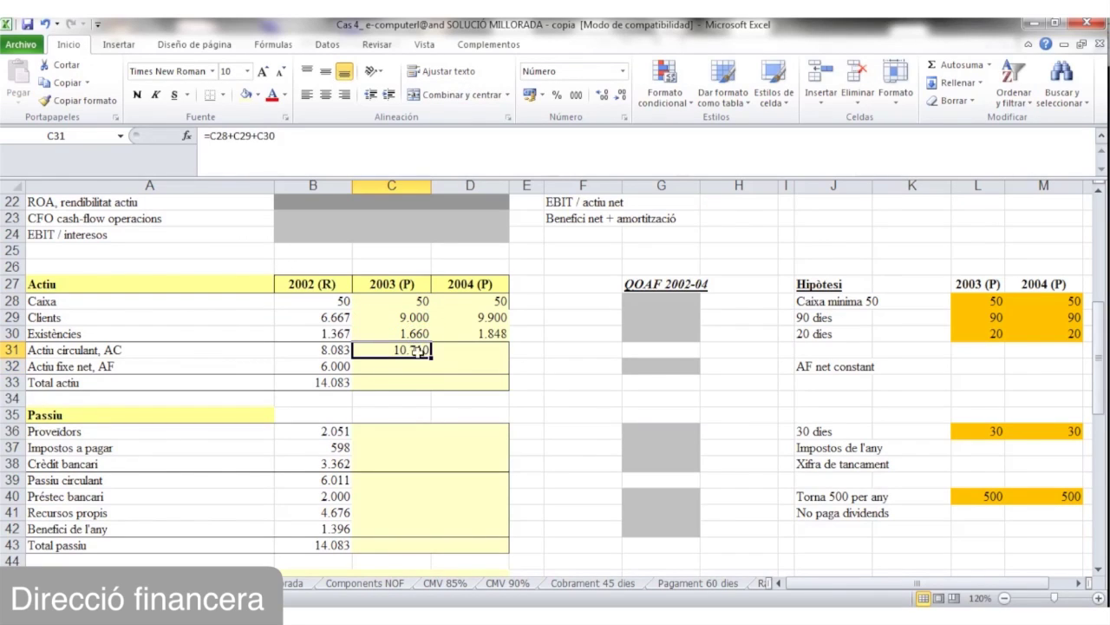
drag(432, 358, 501, 363)
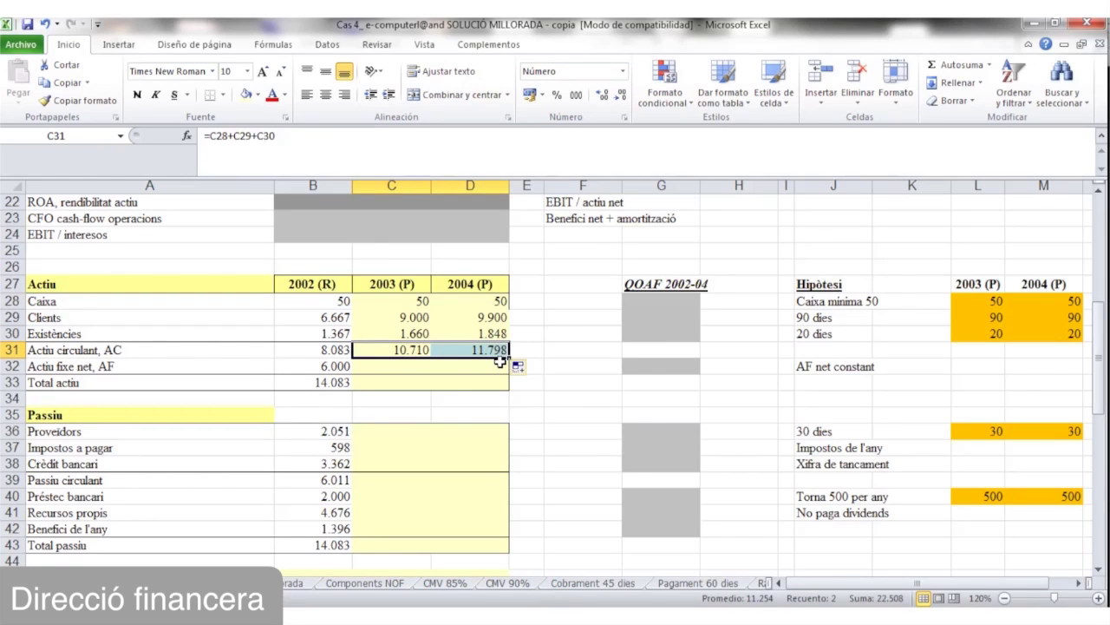
Keep Actiu fixe net constant by linking C32 to the 2002 value with =B32 and D32 to 2003 with =C32
click(466, 367)
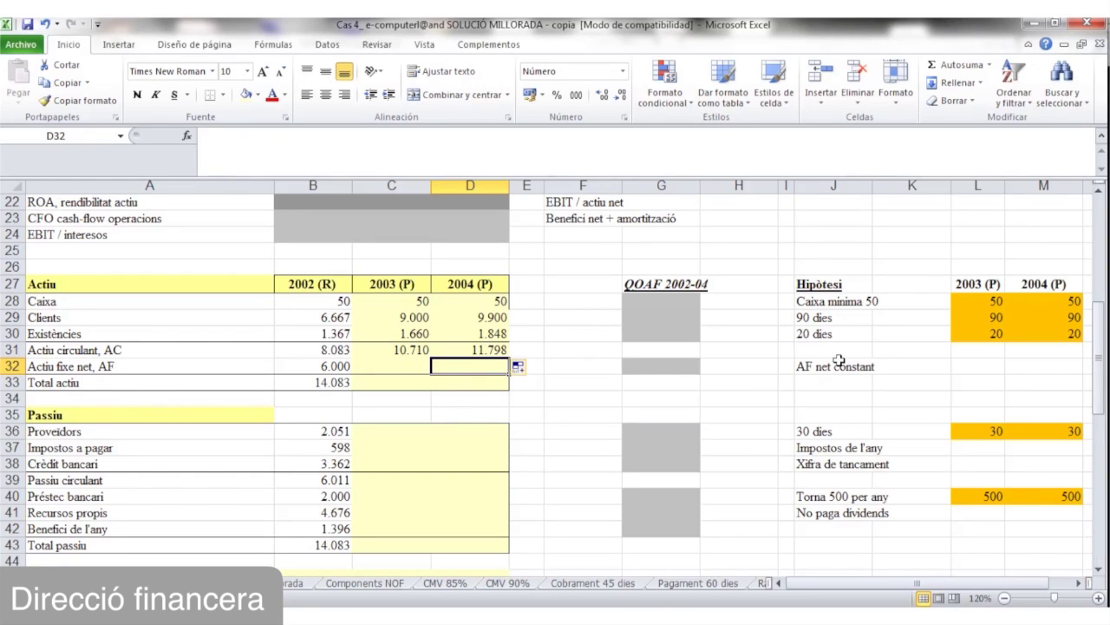
click(400, 367)
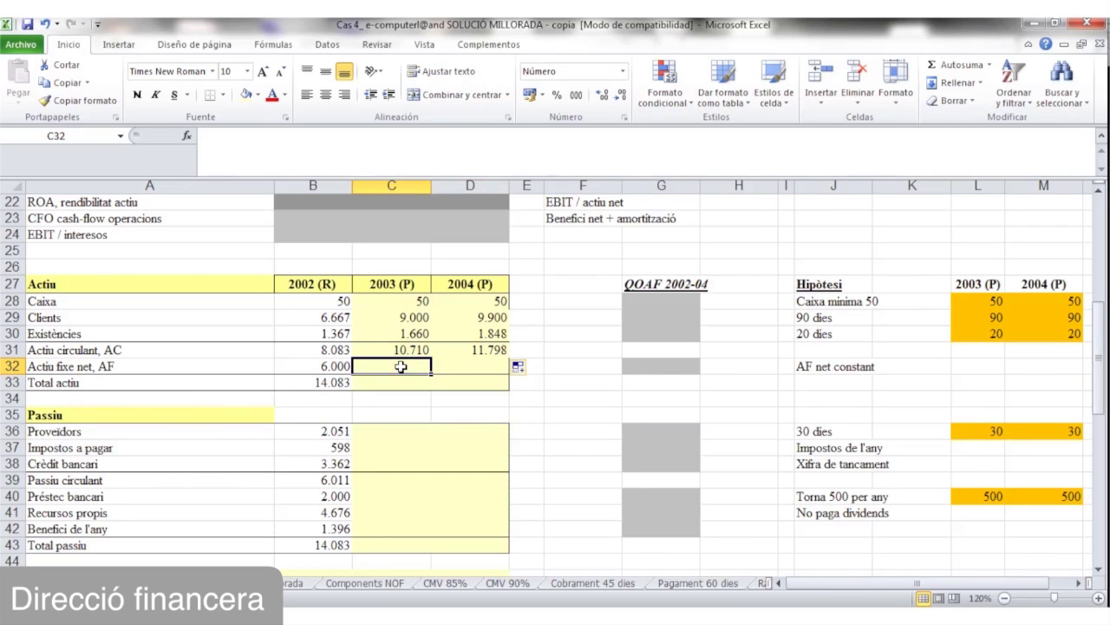
text(=)
key(Left)
key(Return)
key(Right)
key(Up)
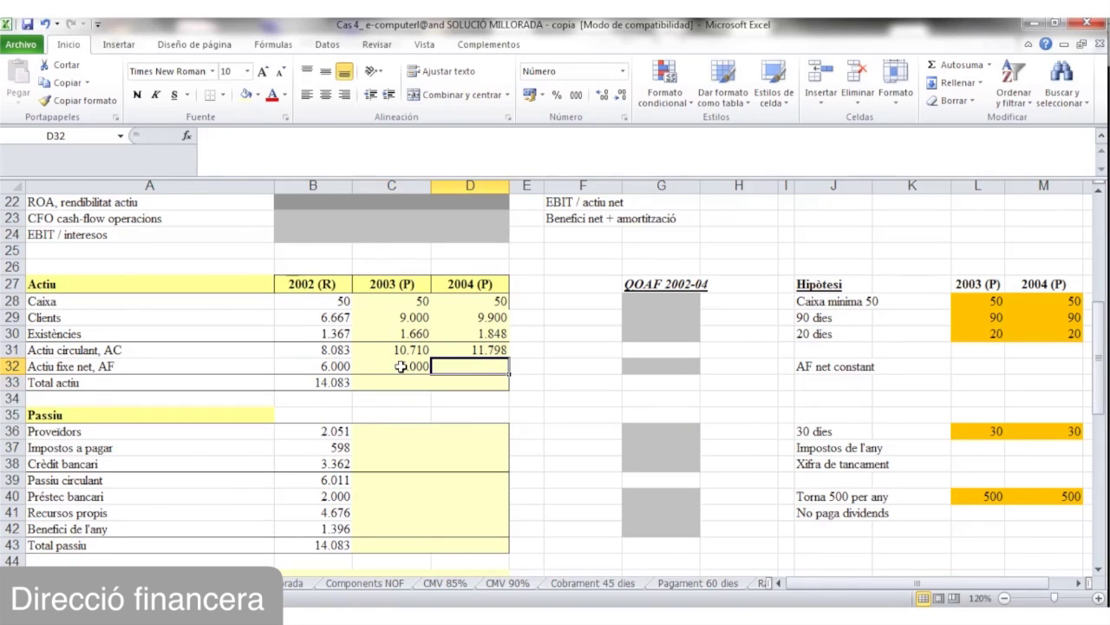
text(=)
key(Left)
key(Return)
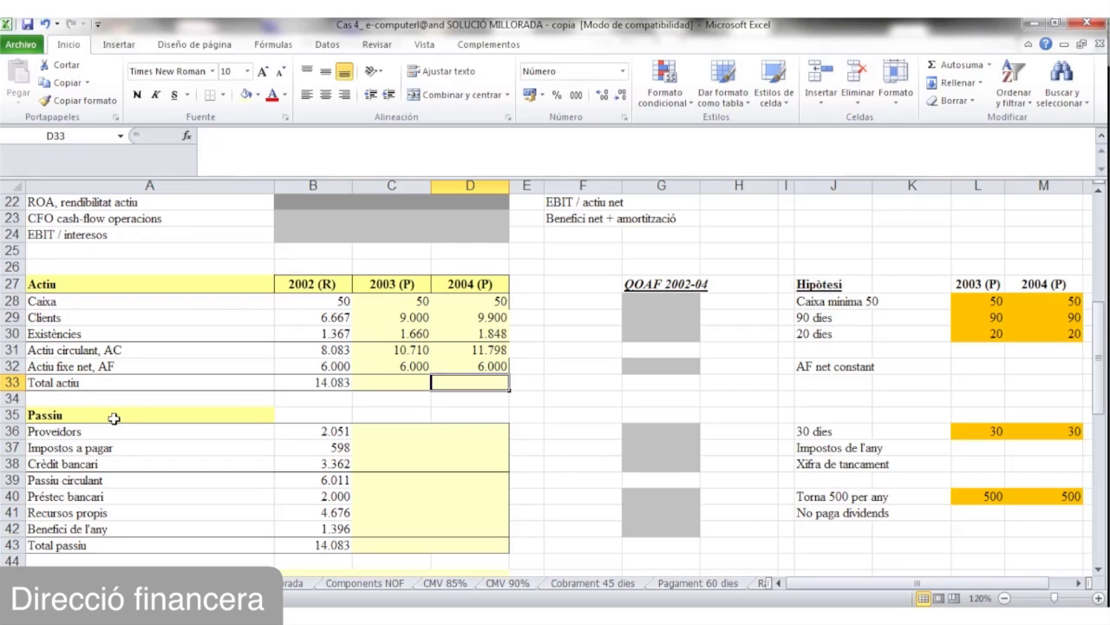
Calculate the 2003 Total actiu in C33 as +C31+C32
key(Left)
text(+)
key(Up)
key(Up)
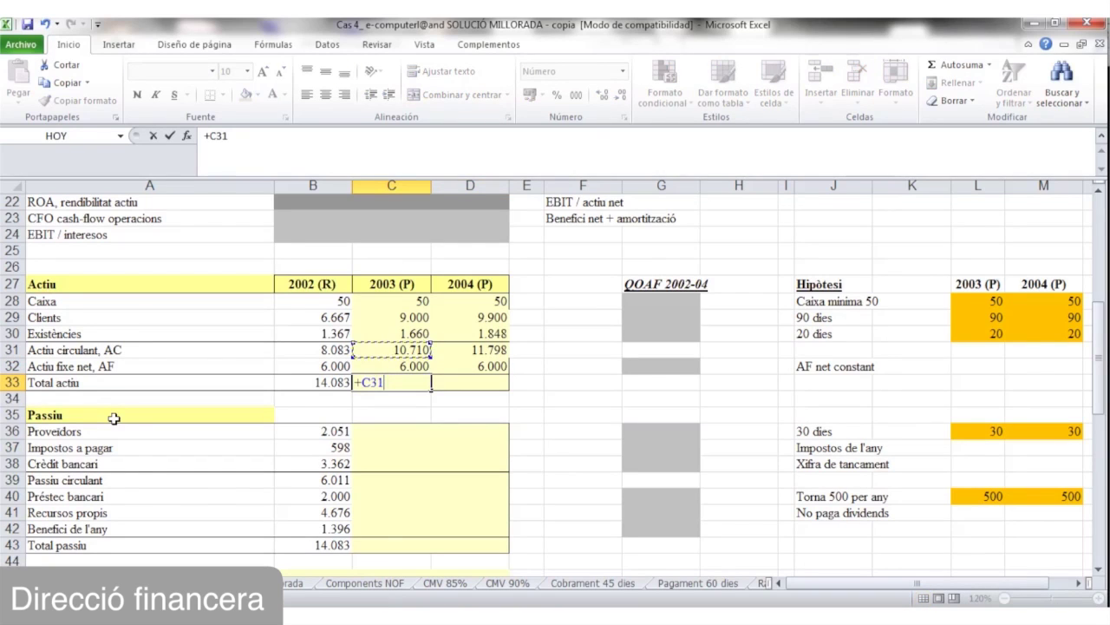
text(+)
key(Up)
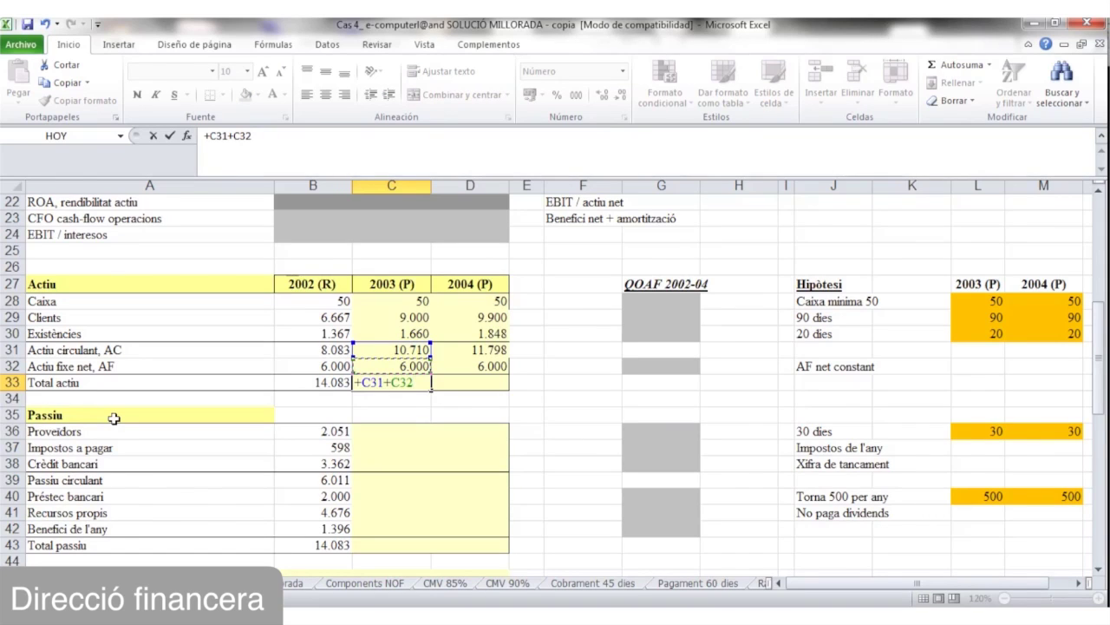
key(Return)
Calculate the 2004 Total actiu in D33 by adding the 2004 Actiu fixe net and Actiu circulant
key(Right)
key(Up)
text(+)
key(Up)
key(Up)
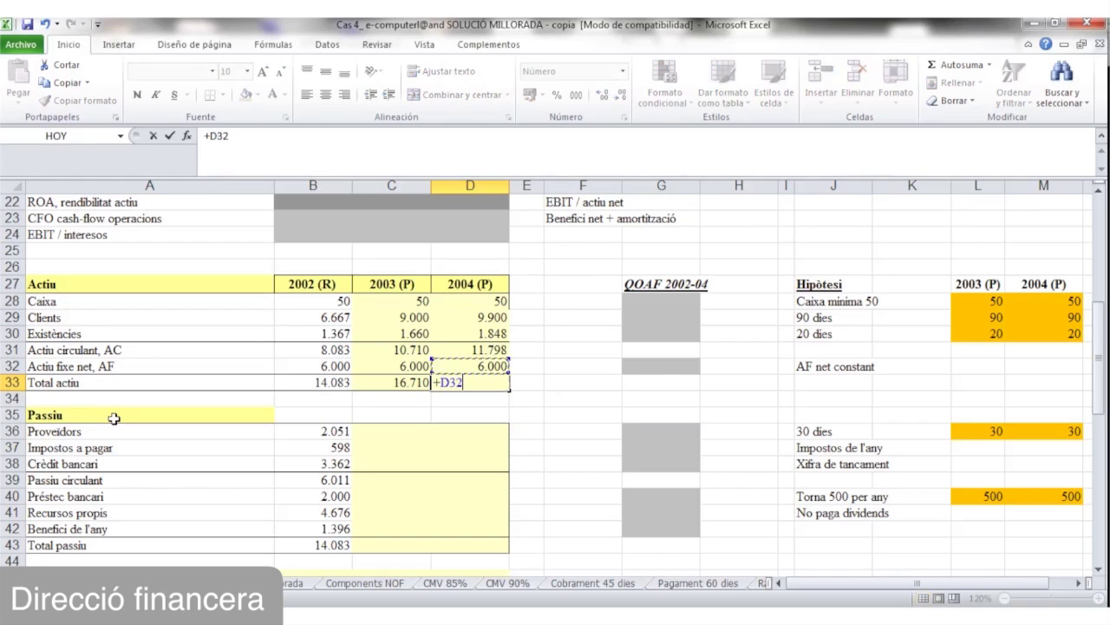
text(+)
key(Up)
key(Return)
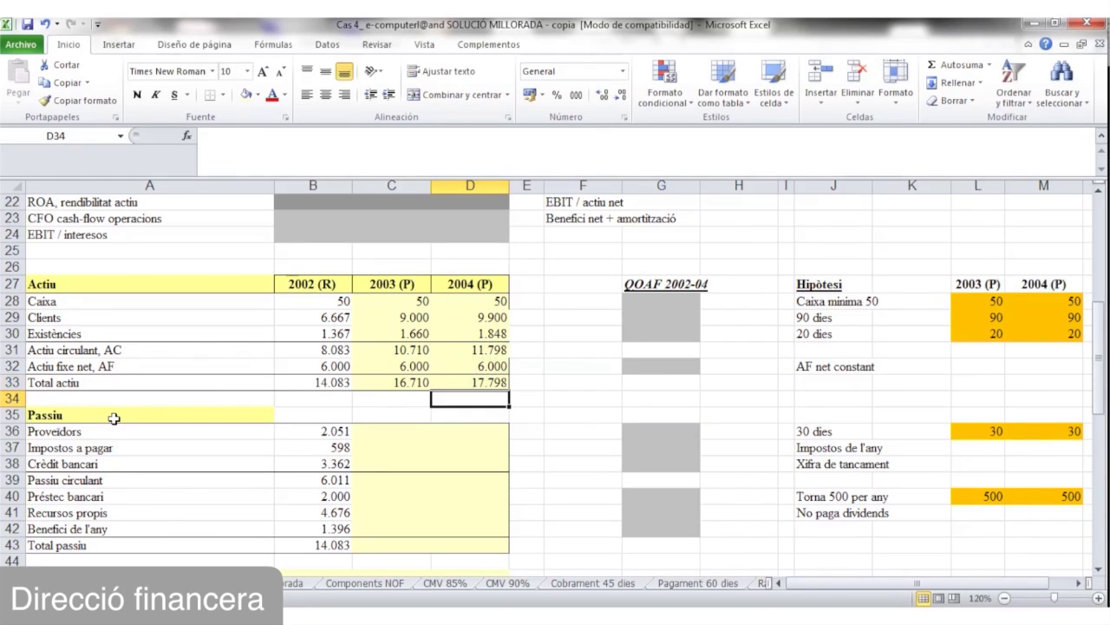
Calculate the 2003 Amortització in C9 as =L9*B32 and copy the formula to 2004 in D9
key(Left)
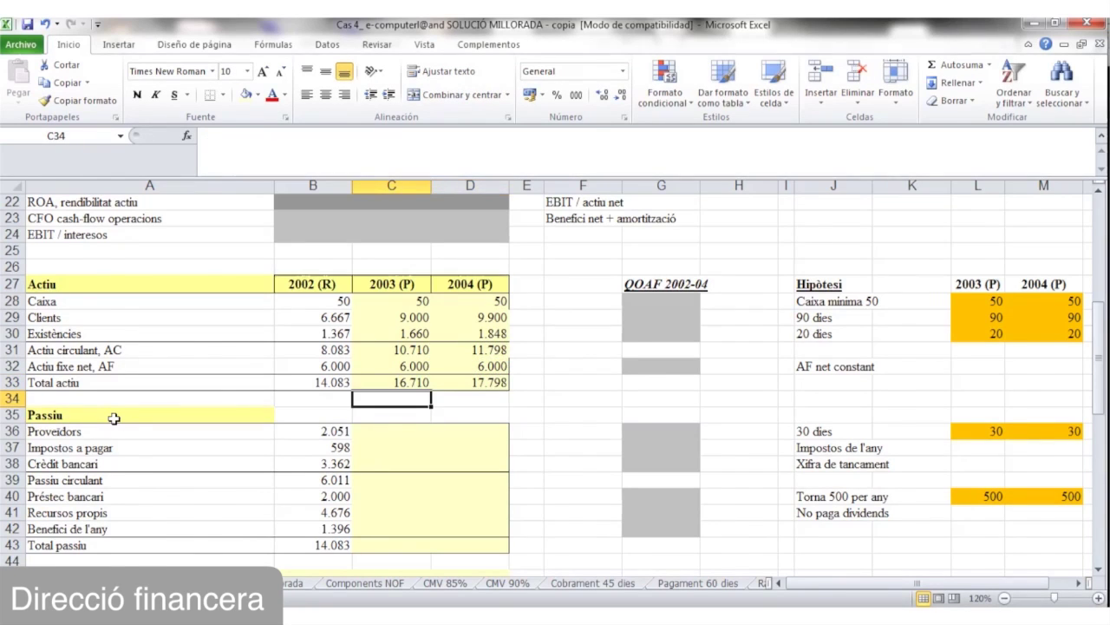
key(Page_Up)
key(Up)
key(Up)
key(Up)
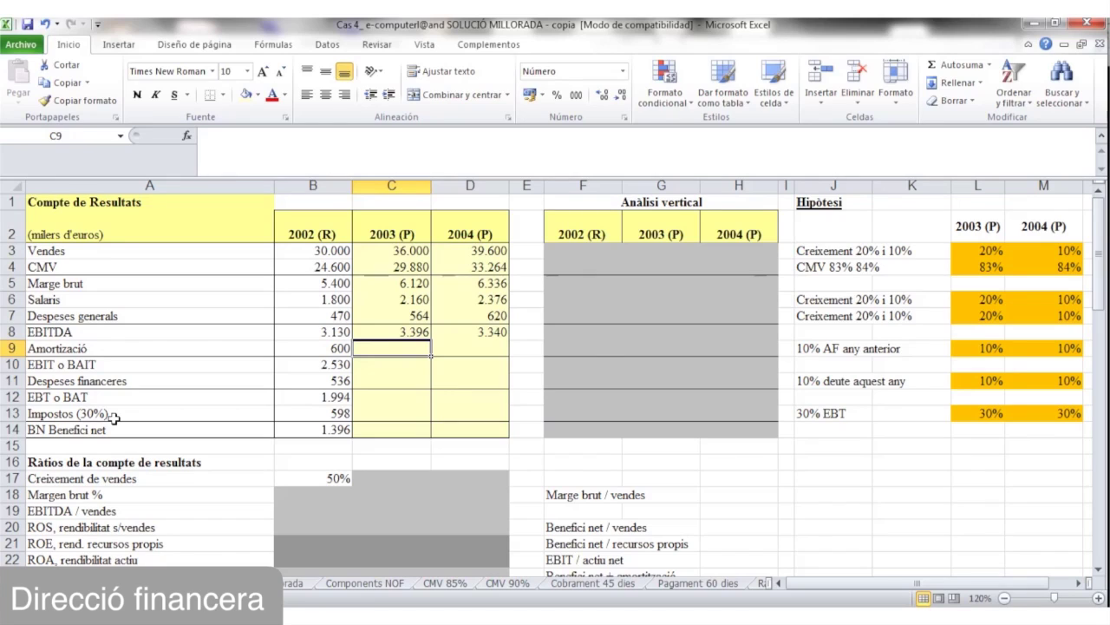
text(=)
key(Right)
key(Right)
key(Right)
key(Right)
key(Right)
key(Right)
key(Right)
key(Right)
key(Right)
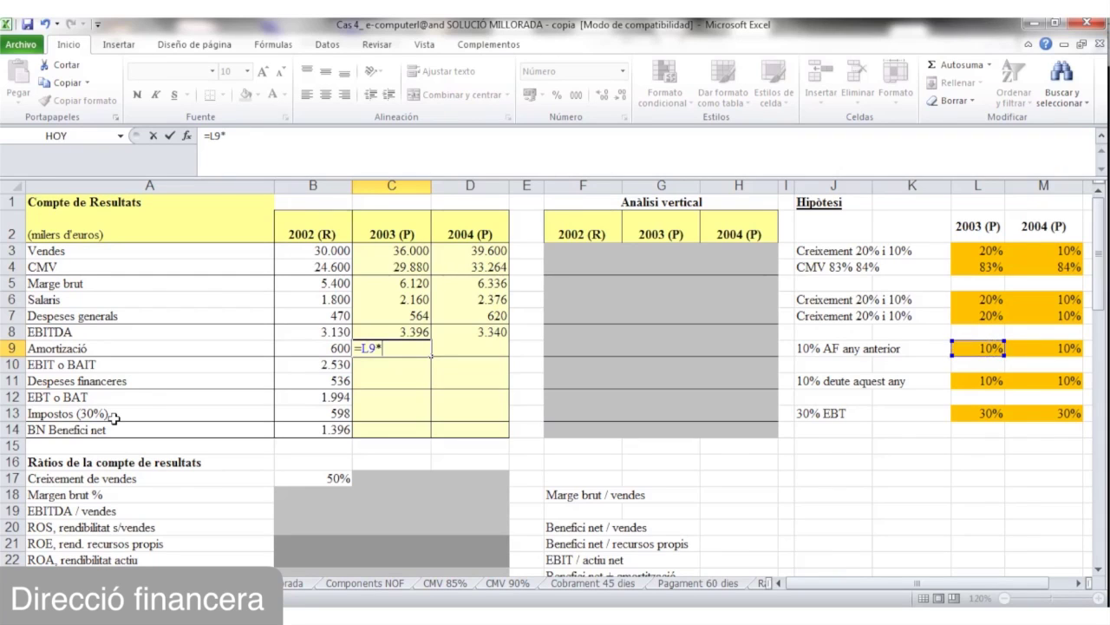
click(308, 432)
key(Down)
key(Down)
key(Down)
key(Down)
key(Down)
key(Down)
key(Down)
key(Down)
key(Down)
key(Down)
key(Down)
key(Down)
key(Down)
key(Down)
key(Down)
key(Down)
key(Down)
key(Down)
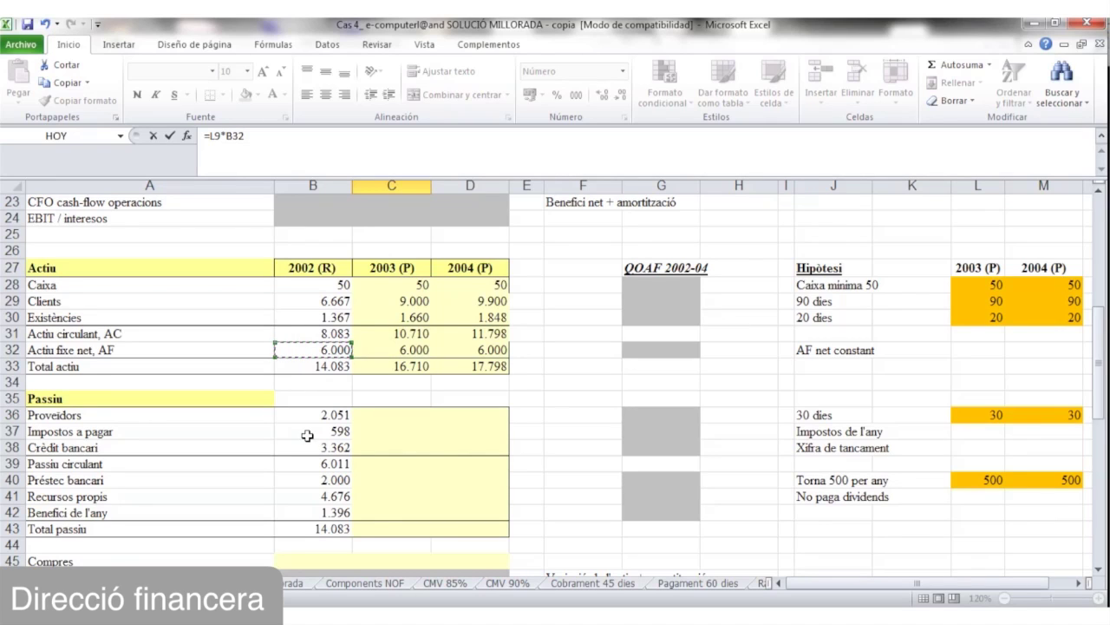
key(ctrl+Return)
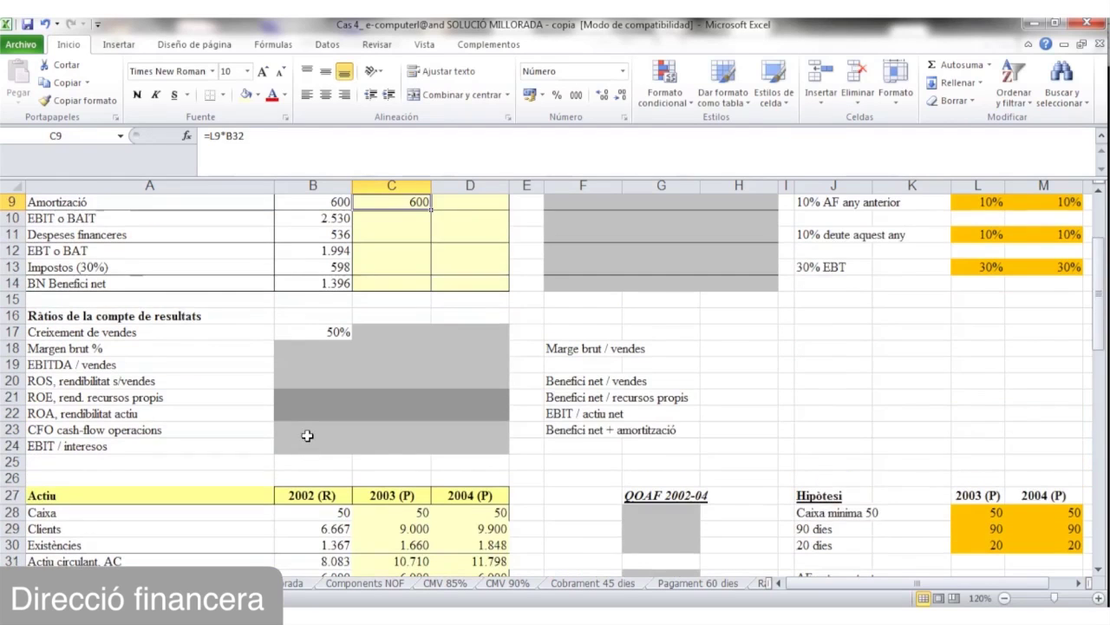
scroll(307, 435, up, 1)
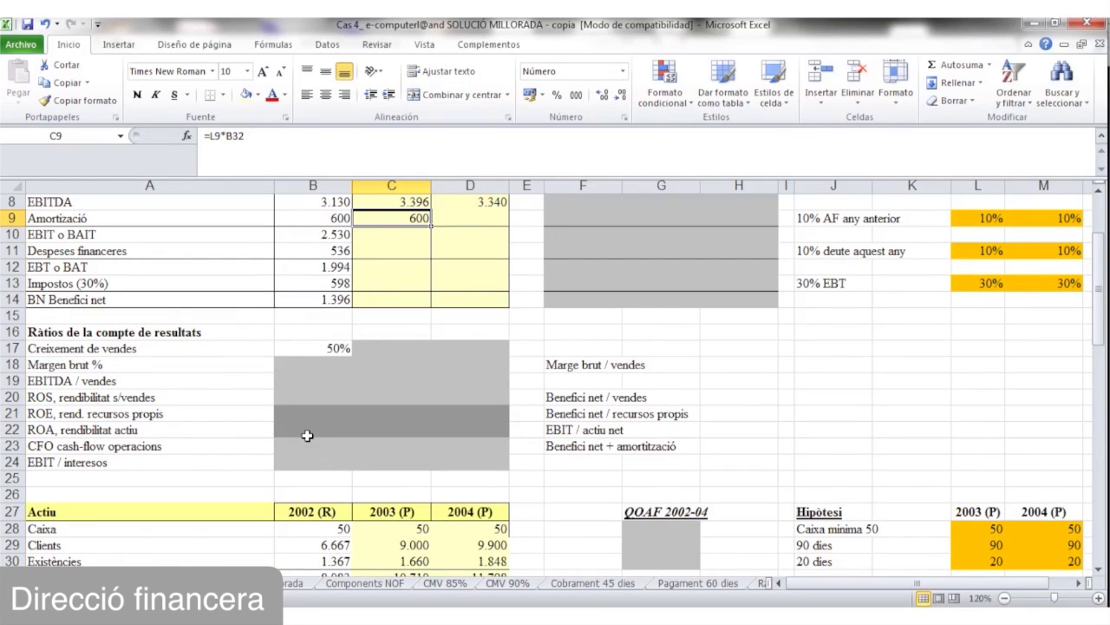
drag(432, 227, 481, 227)
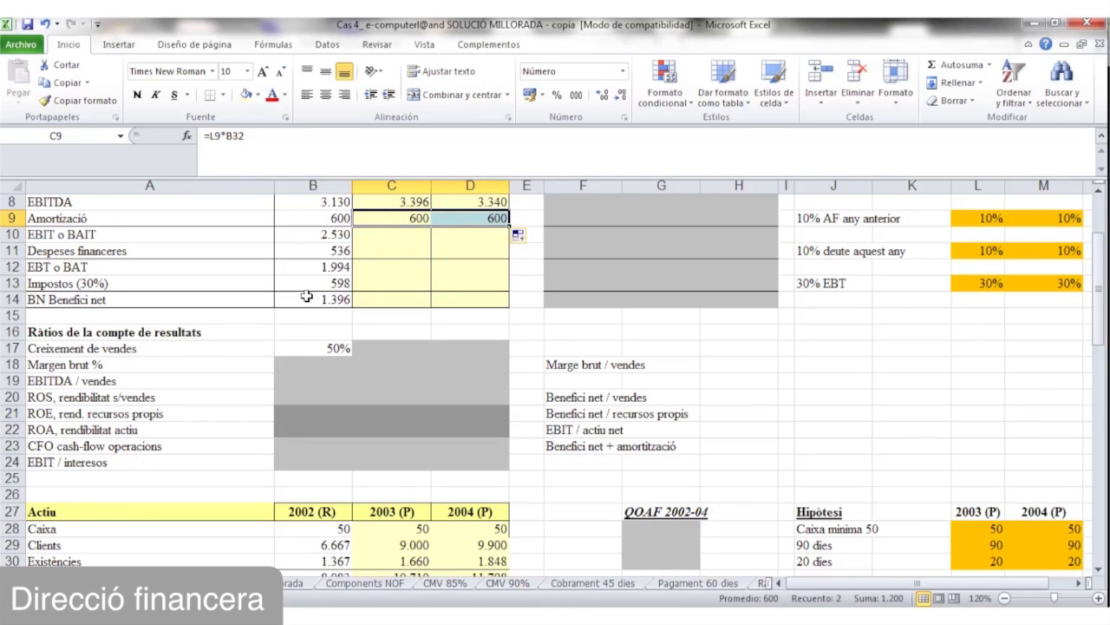
Calculate the 2003 EBIT o BAIT in C10 as EBITDA minus Amortització, =C8-C9, and copy the formula to 2004 in D10
click(404, 234)
text(=)
key(Up)
key(Up)
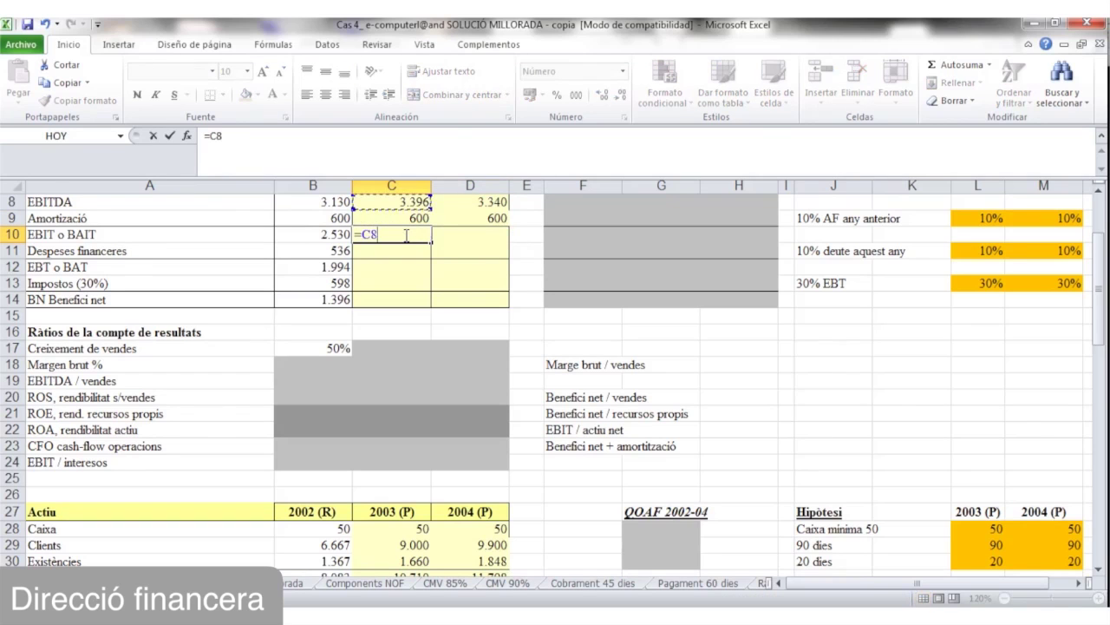
text(-)
key(Up)
key(Return)
click(405, 235)
drag(429, 245, 462, 245)
click(405, 254)
key(Up)
key(Up)
key(Up)
key(Up)
key(Up)
key(Up)
key(Up)
key(Up)
key(Up)
key(Up)
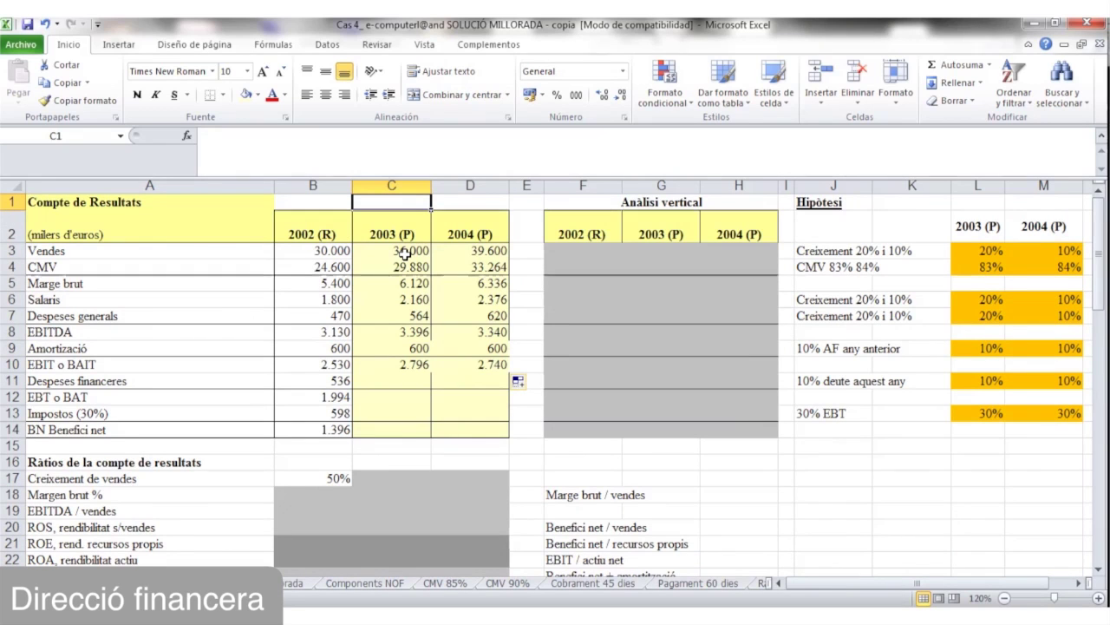
drag(269, 524, 264, 515)
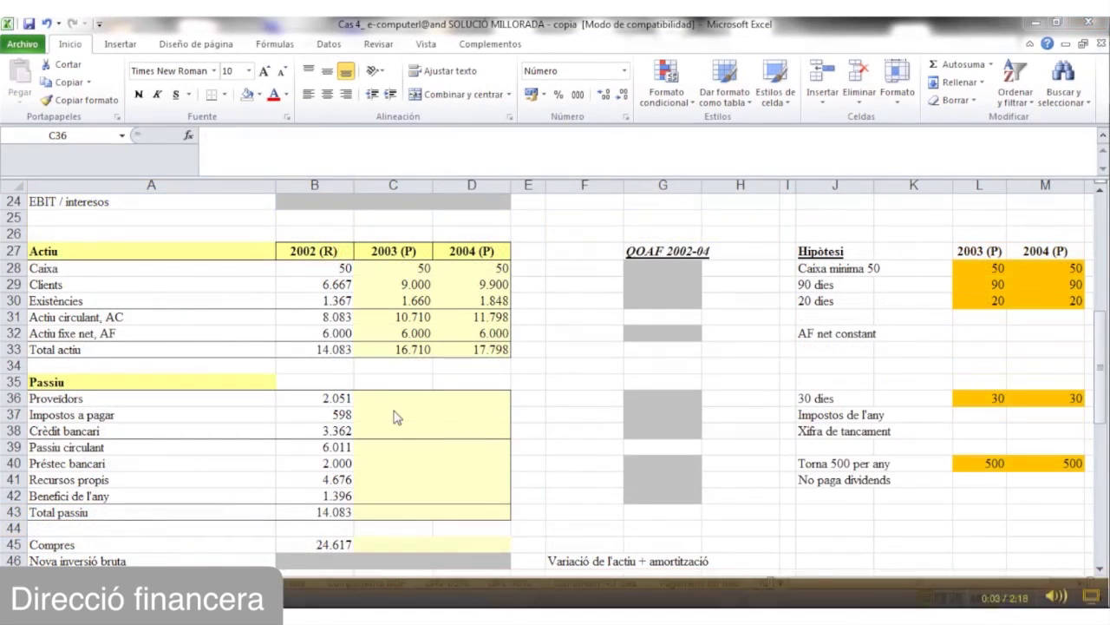
Calculate the 2003 Compres in C45 as CMV plus the change in Existències, =C4+C30-B30
click(378, 398)
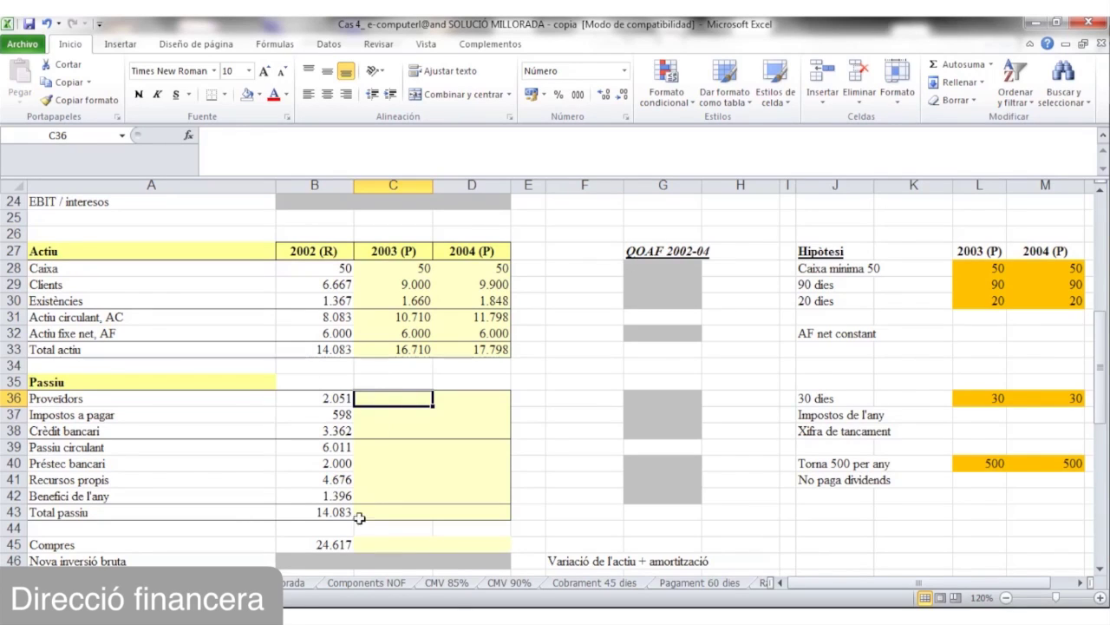
click(392, 545)
text(=C23)
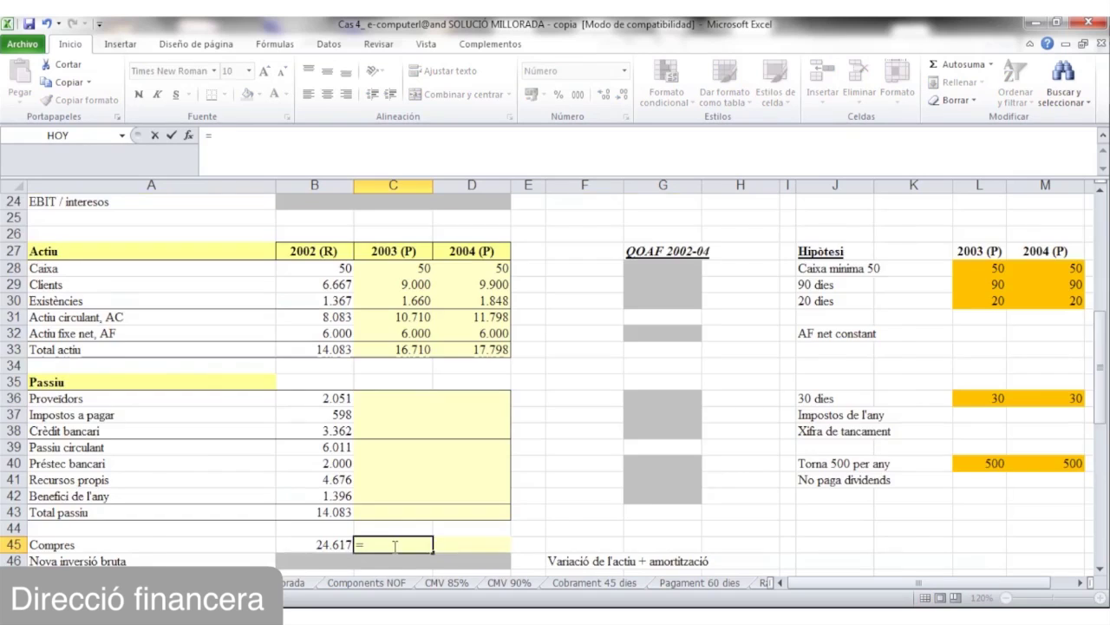
scroll(393, 546, up, 8)
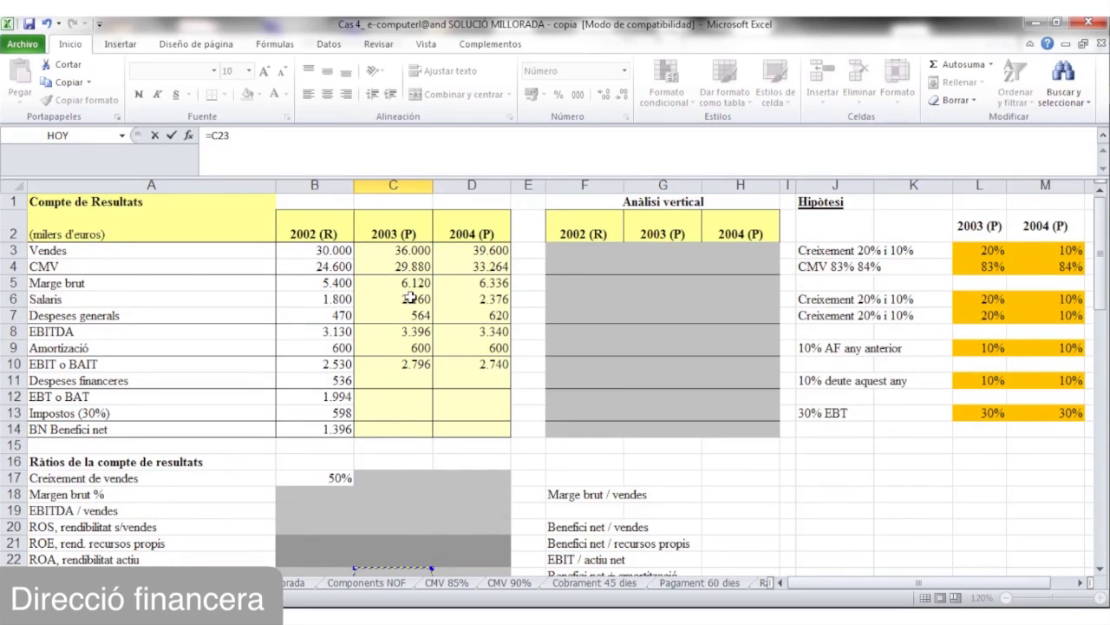
click(405, 268)
text(+)
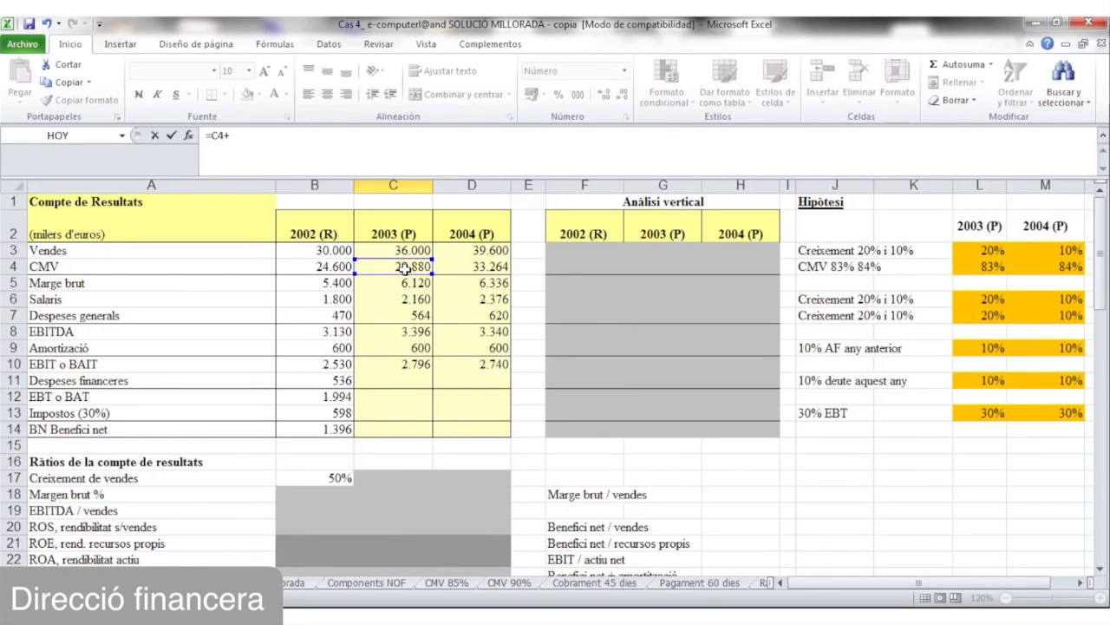
key(Up)
key(Up)
key(Up)
key(Up)
key(Up)
key(Up)
key(Up)
key(Up)
key(Up)
key(Up)
key(Up)
key(Up)
key(Up)
key(Up)
key(Up)
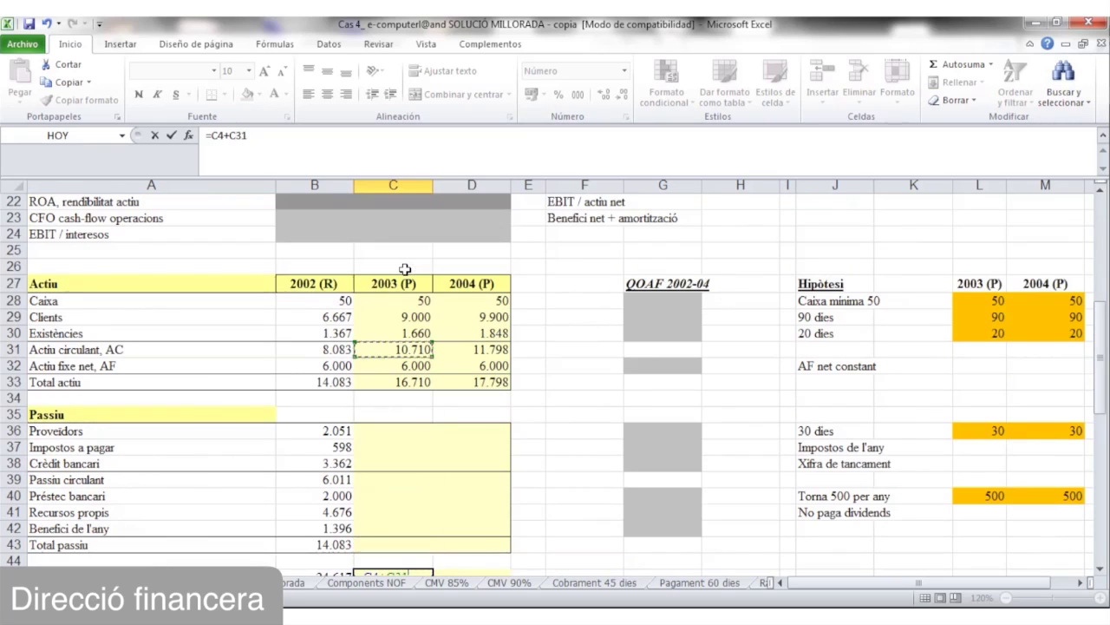
text(-)
key(Up)
key(Up)
key(Up)
key(Up)
key(Up)
key(Up)
key(Up)
key(Up)
key(Up)
key(Up)
key(Up)
key(Up)
key(Up)
key(Up)
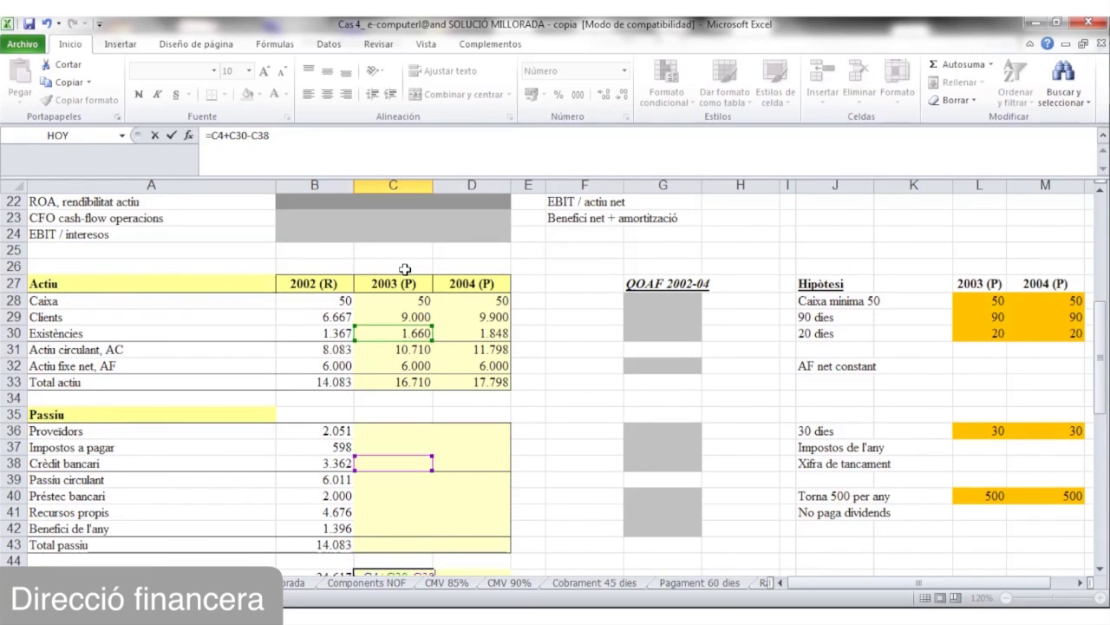
key(Left)
key(Up)
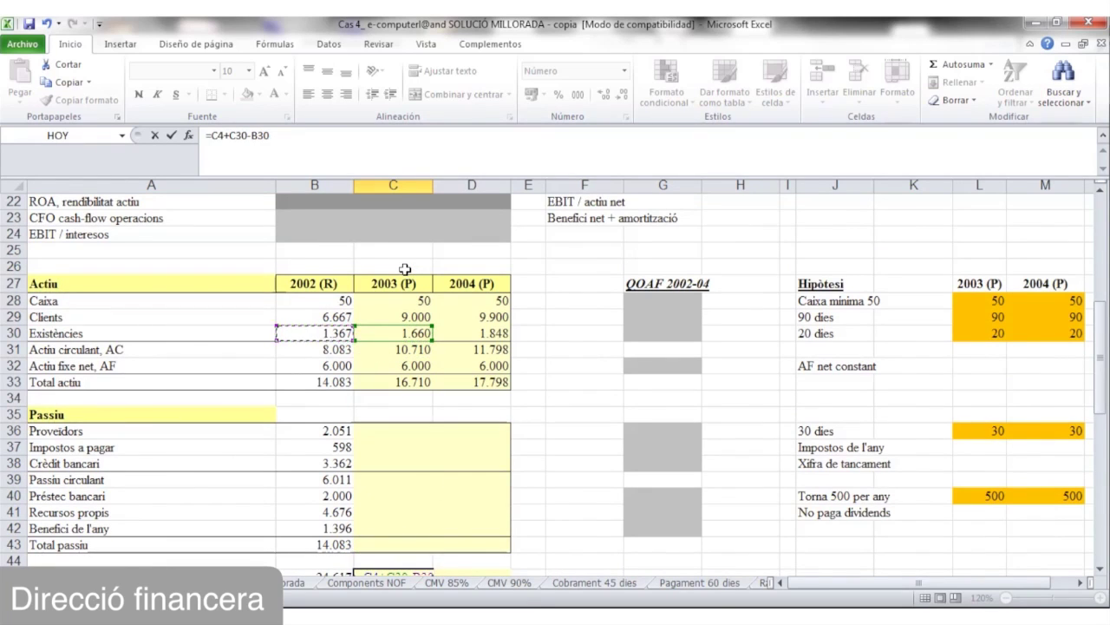
key(Return)
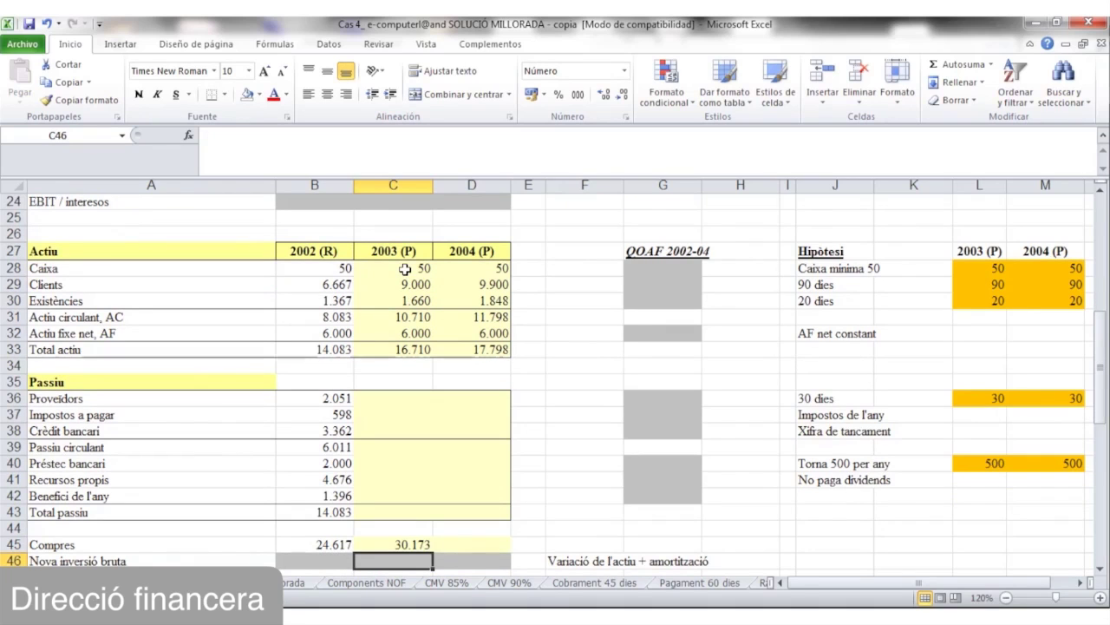
Calculate the 2004 Compres in D45 as CMV plus the change in Existències, =D4+D30-C30
click(459, 540)
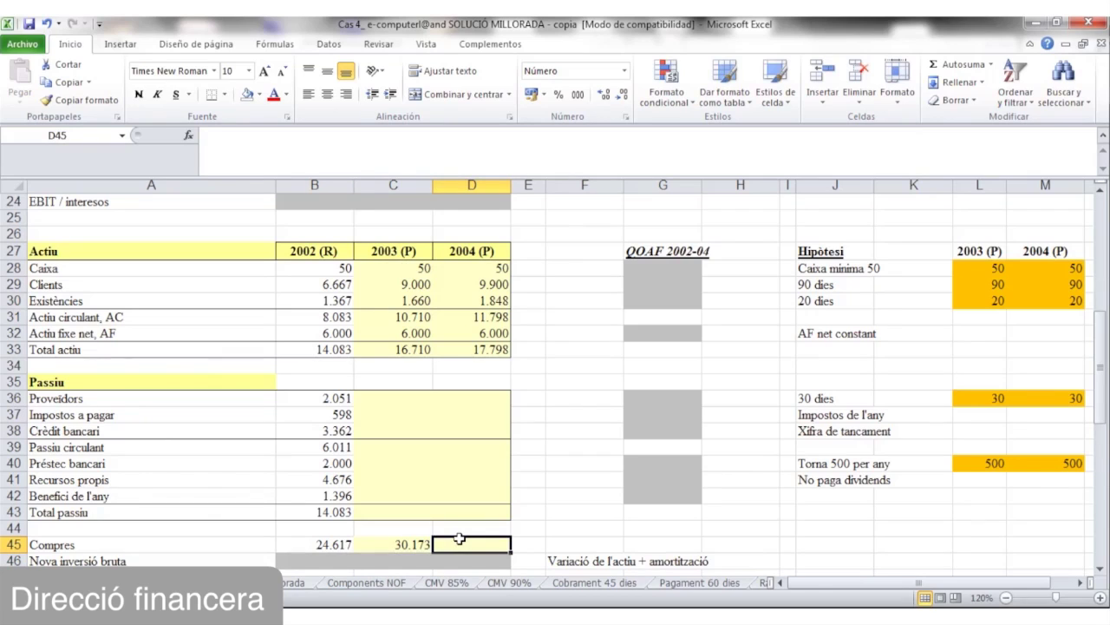
text(=)
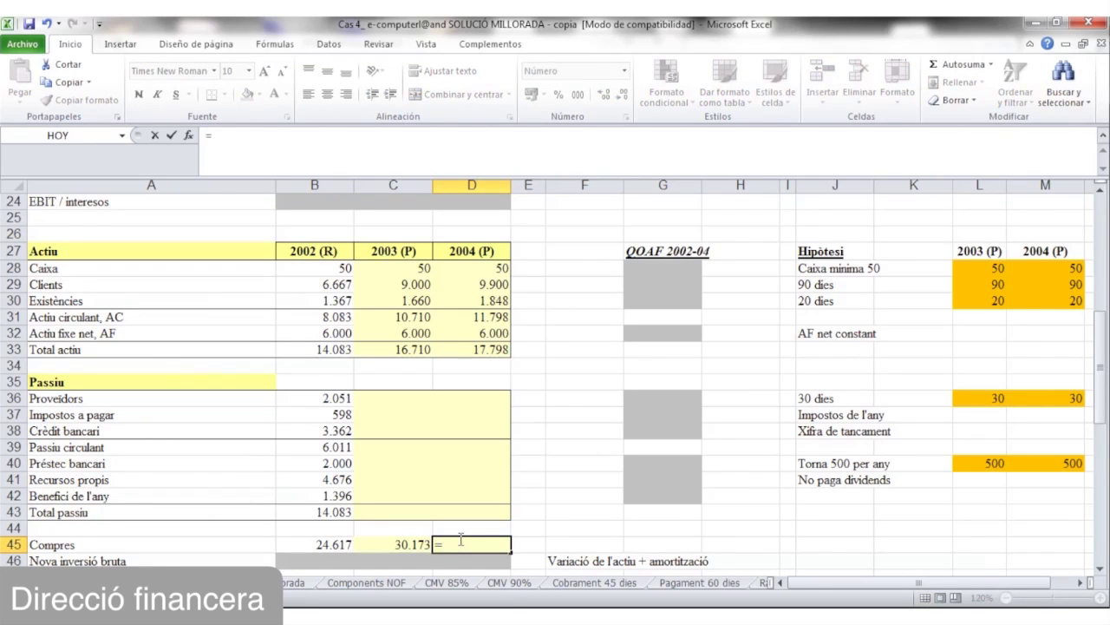
click(463, 251)
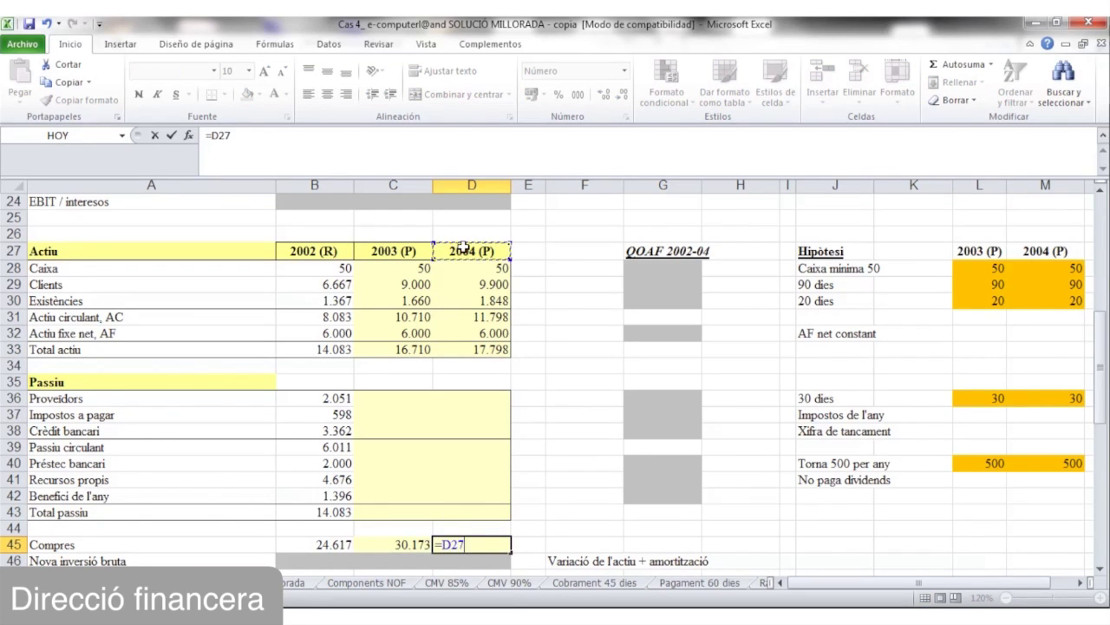
scroll(464, 247, up, 7)
scroll(464, 247, up, 1)
click(469, 269)
text(+)
key(Up)
key(Up)
key(Up)
key(Up)
key(Up)
key(Up)
key(Up)
key(Up)
key(Up)
key(Up)
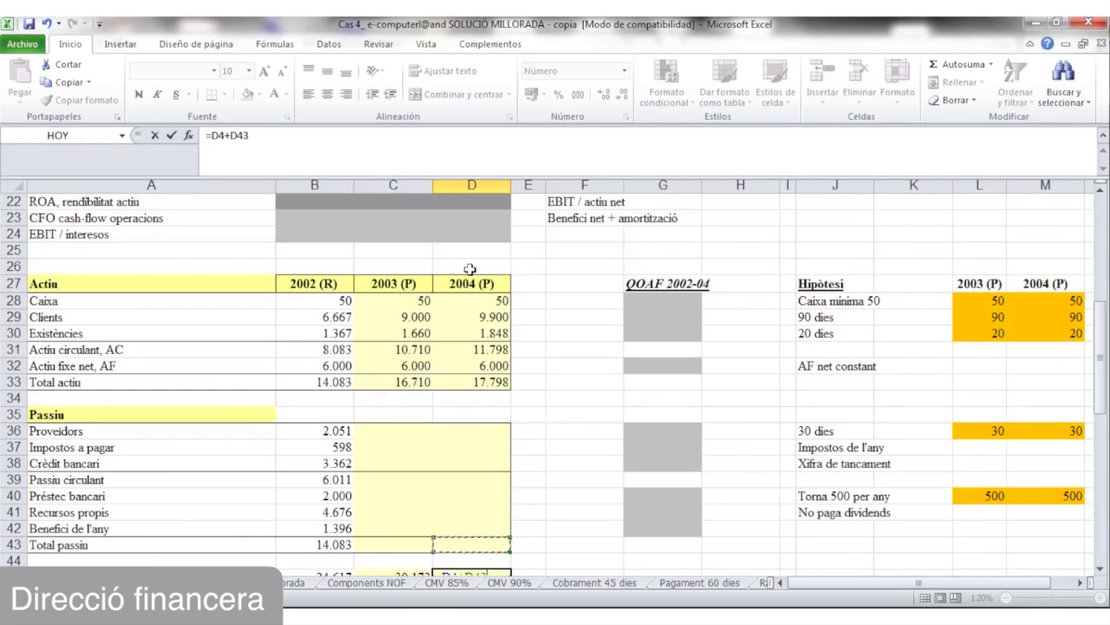
key(Up)
key(Up)
key(Up)
key(Up)
key(Up)
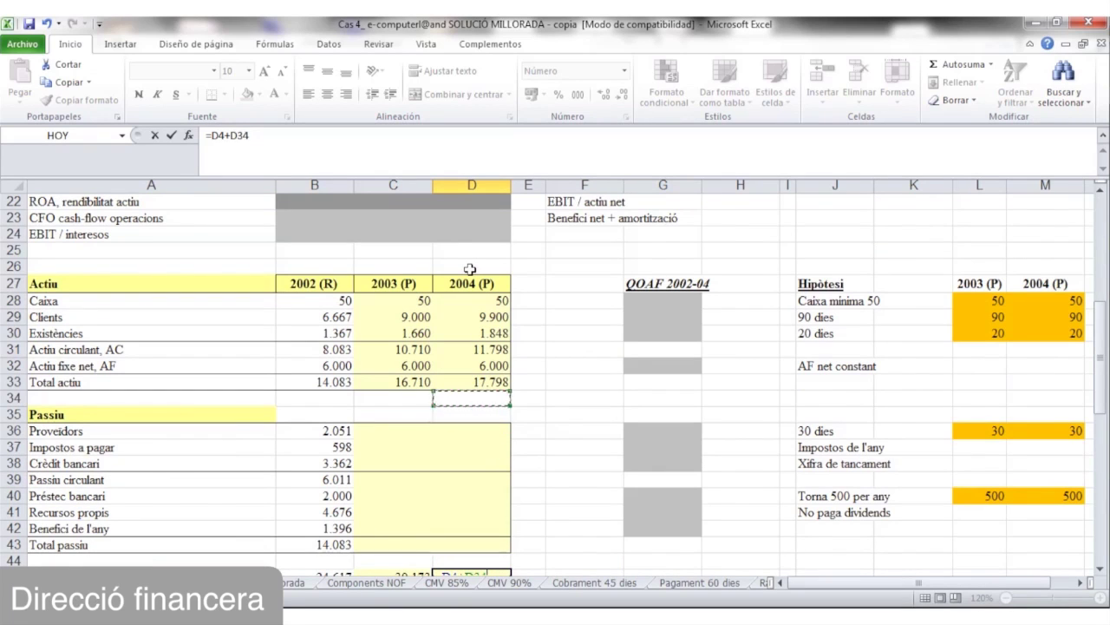
text(-)
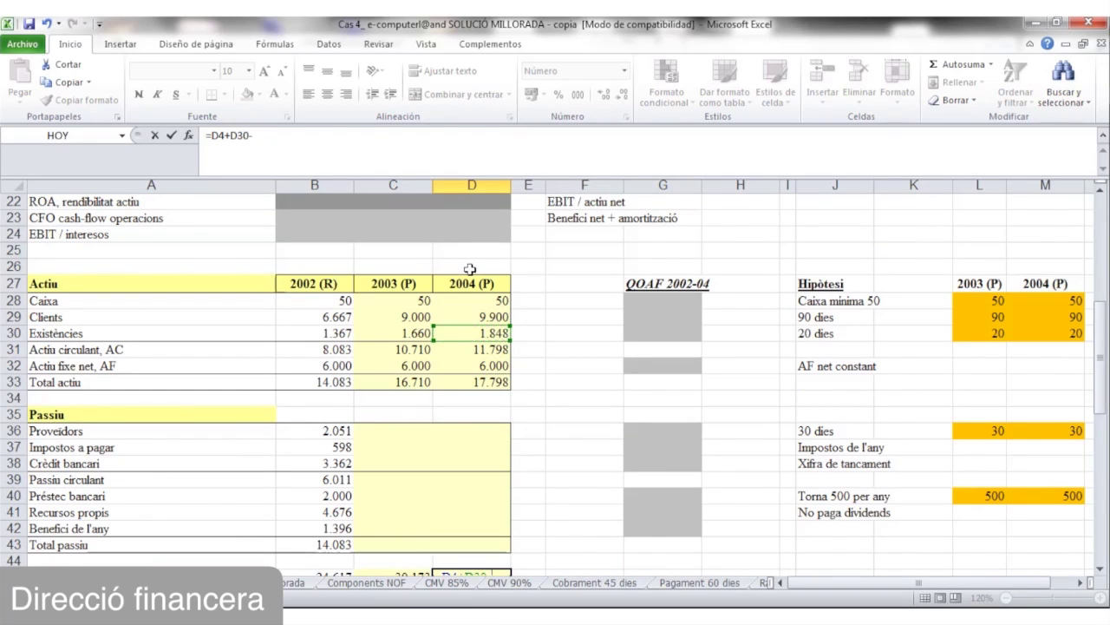
click(403, 334)
key(Return)
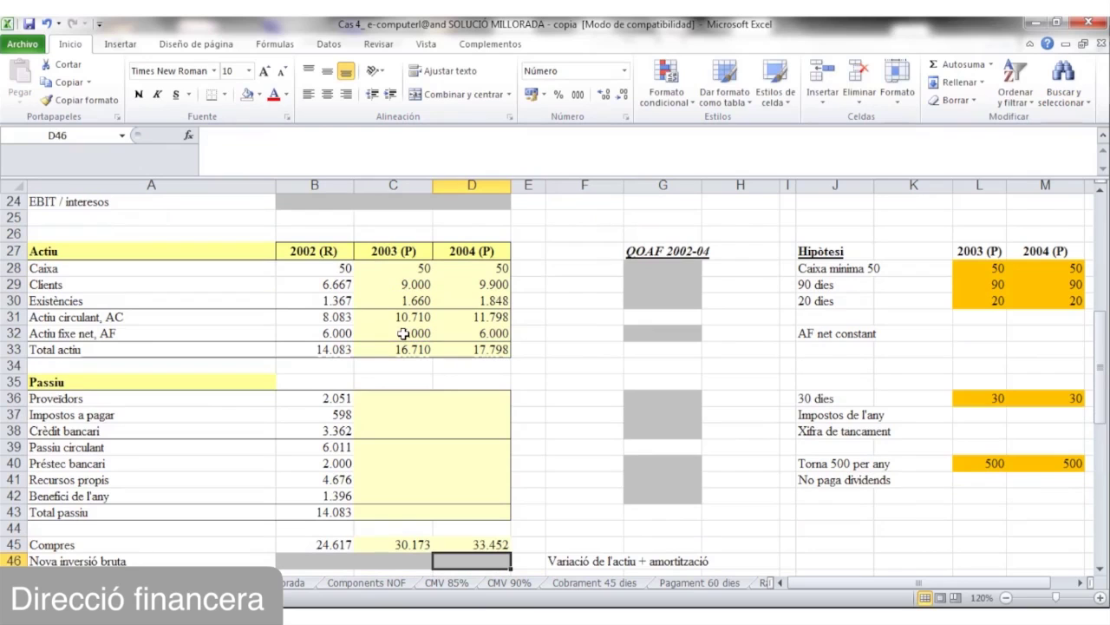
Calculate the 2003 Proveïdors in C36 from Compres and the payment days as =C45/360*L36
key(Left)
key(Up)
key(Up)
key(Up)
key(Up)
key(Up)
key(Up)
key(Up)
key(Up)
key(Up)
key(Up)
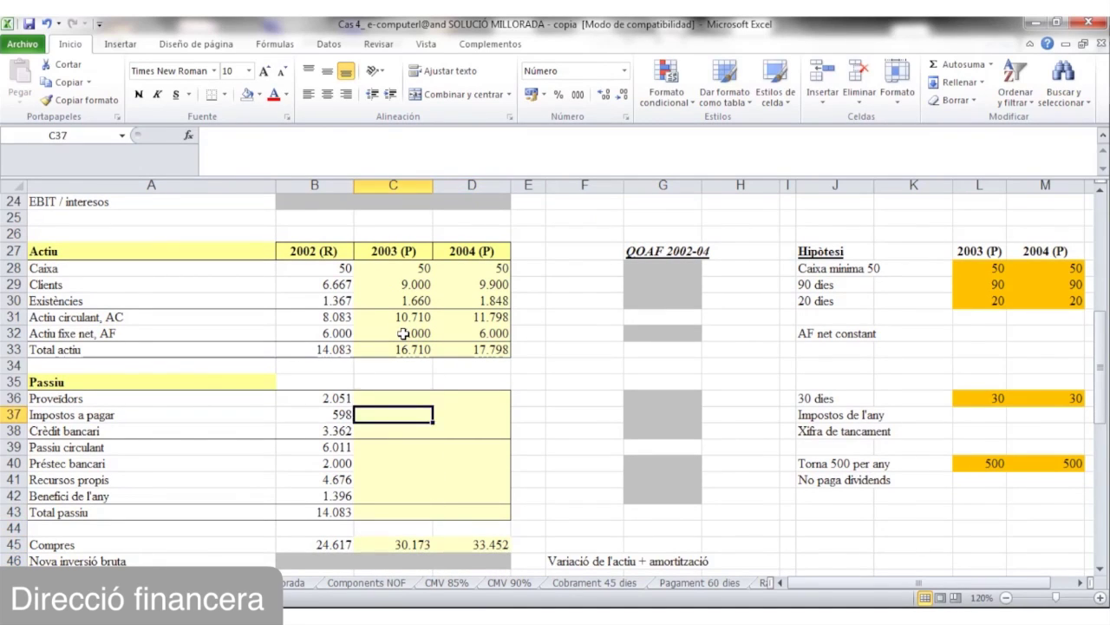
click(377, 548)
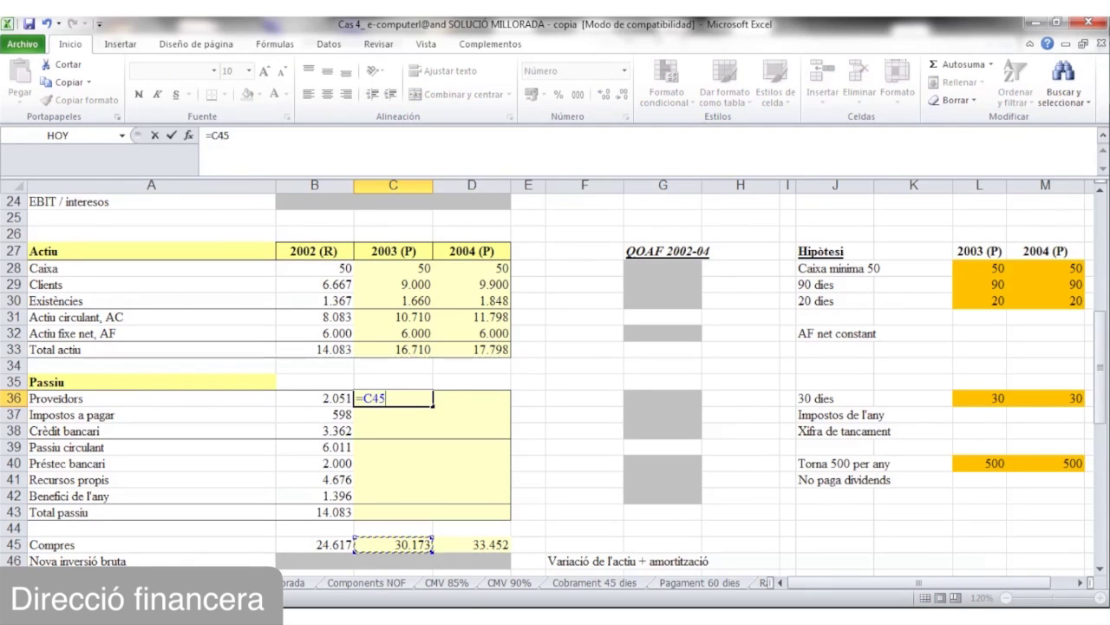
text(/360*)
click(986, 397)
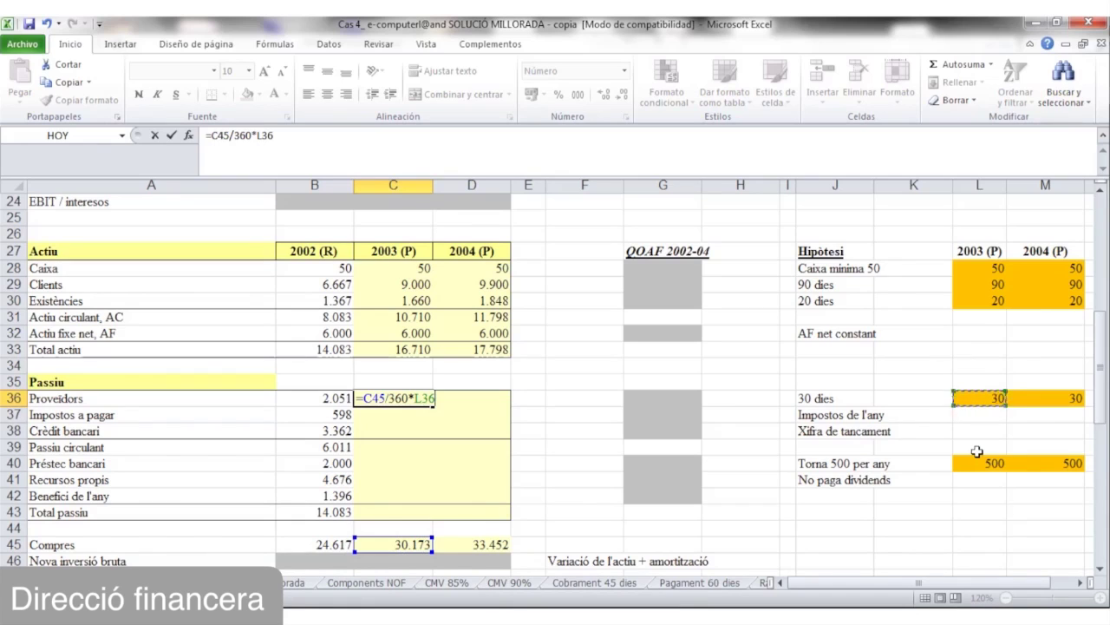
key(Return)
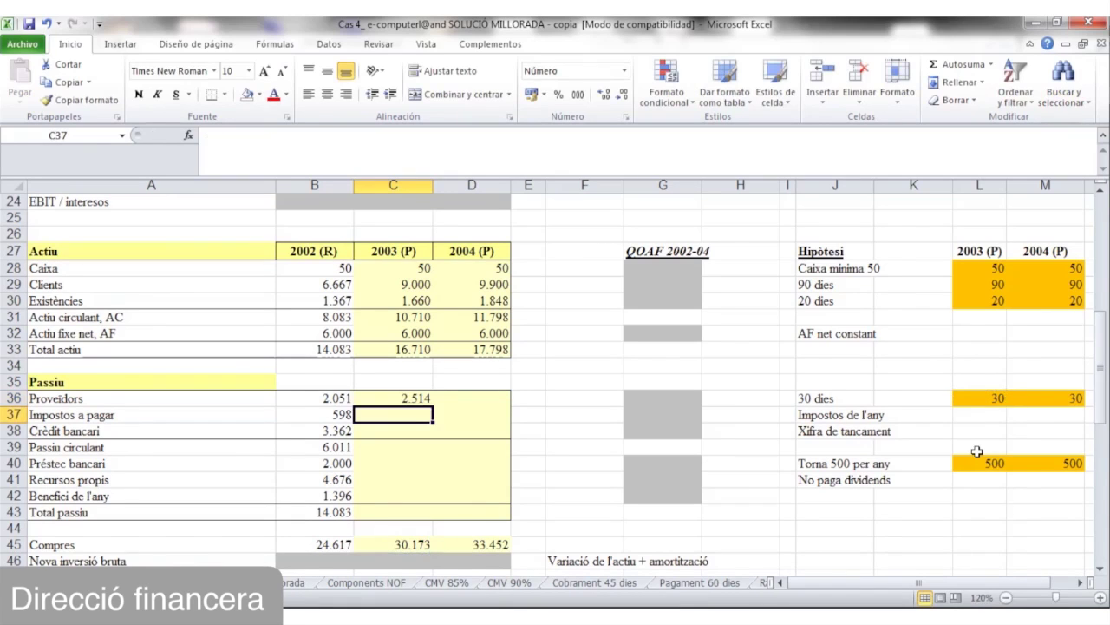
Calculate the 2004 Proveïdors in D36 from Compres and the payment days as =D45/360*M36
key(Right)
key(Up)
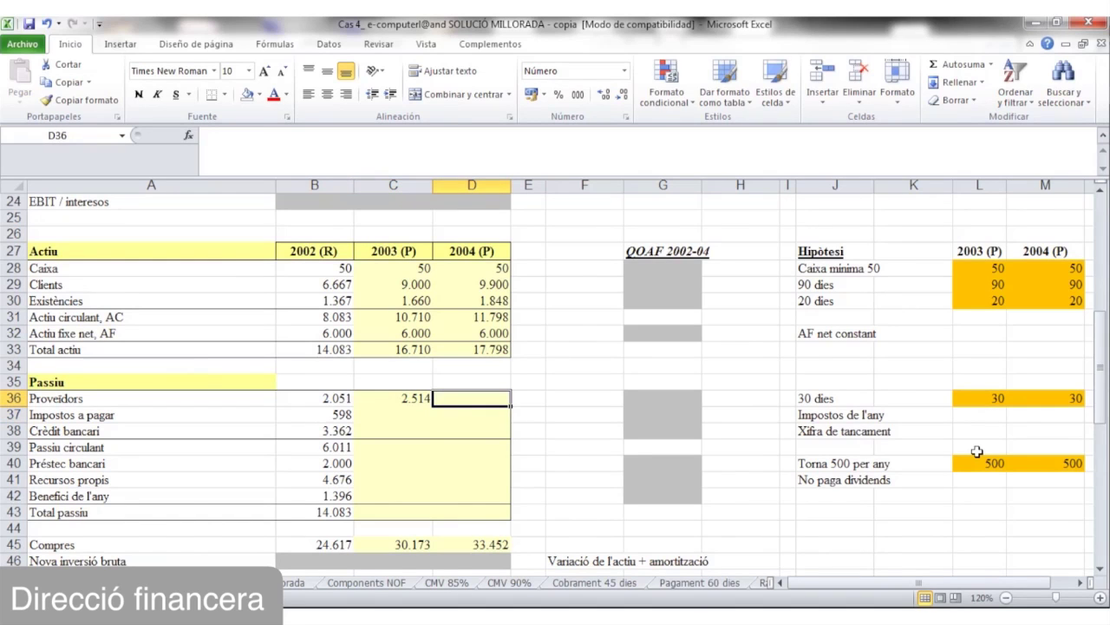
text(=)
click(488, 545)
text(/36)
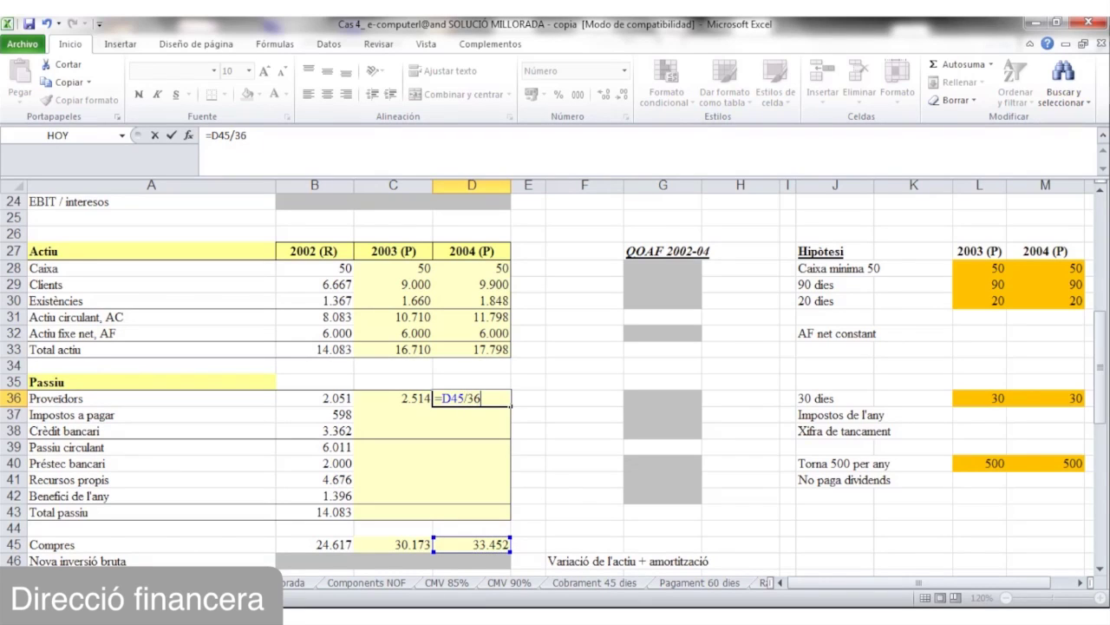
text(0*)
click(1050, 393)
key(Return)
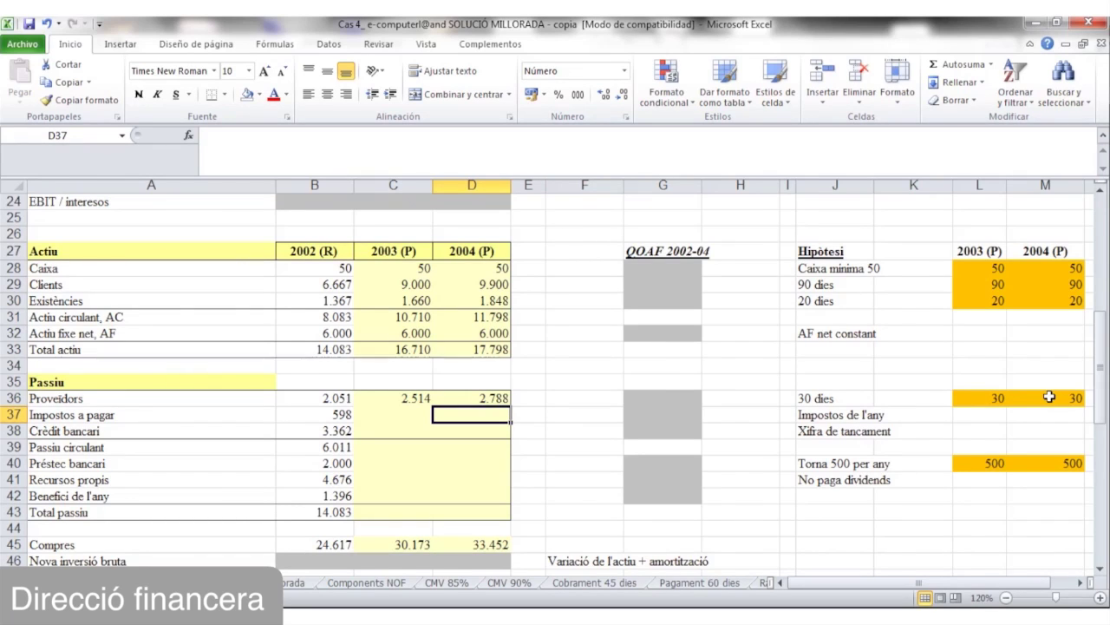
Calculate the 2003 Préstec bancari in C40 as the prior-year loan minus the annual repayment, =B40-L40
key(Down)
key(Down)
key(Down)
key(Left)
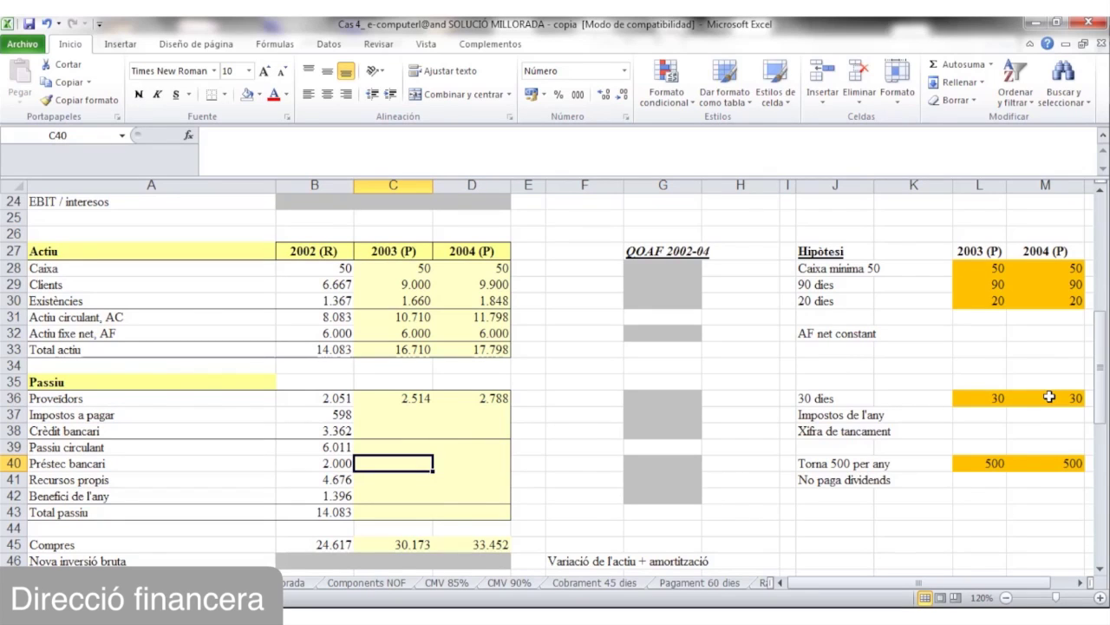
text(=)
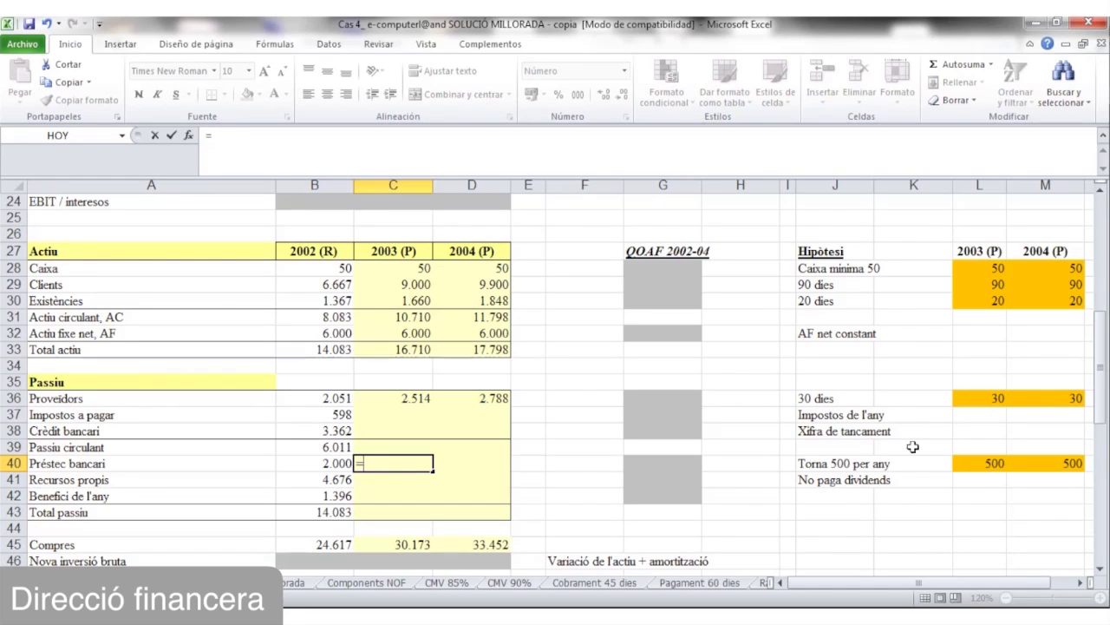
click(335, 464)
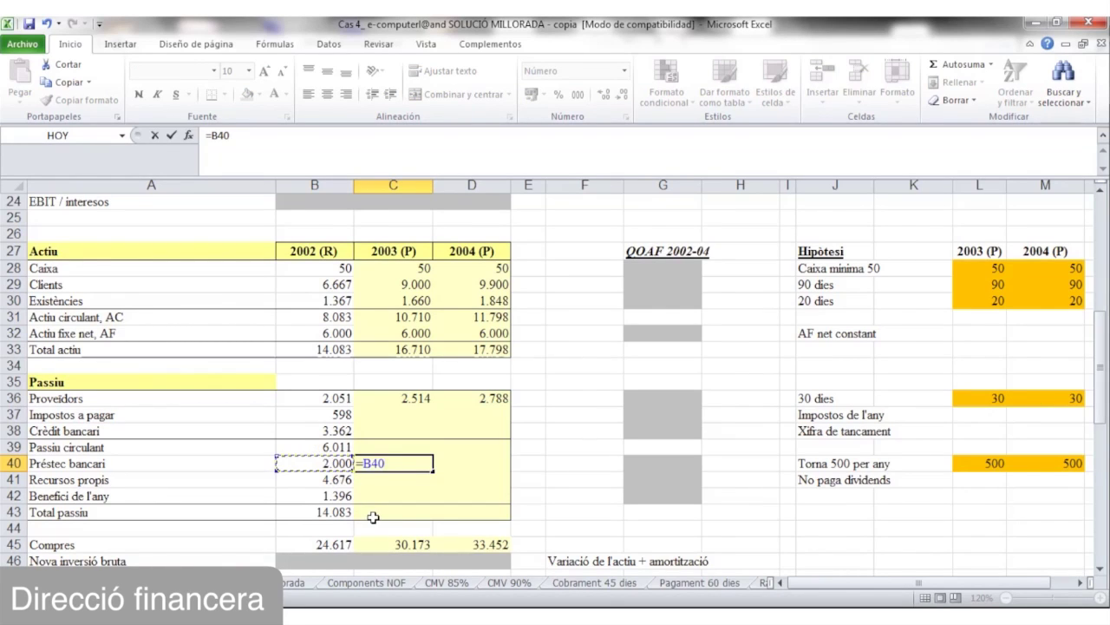
text(-)
click(1003, 465)
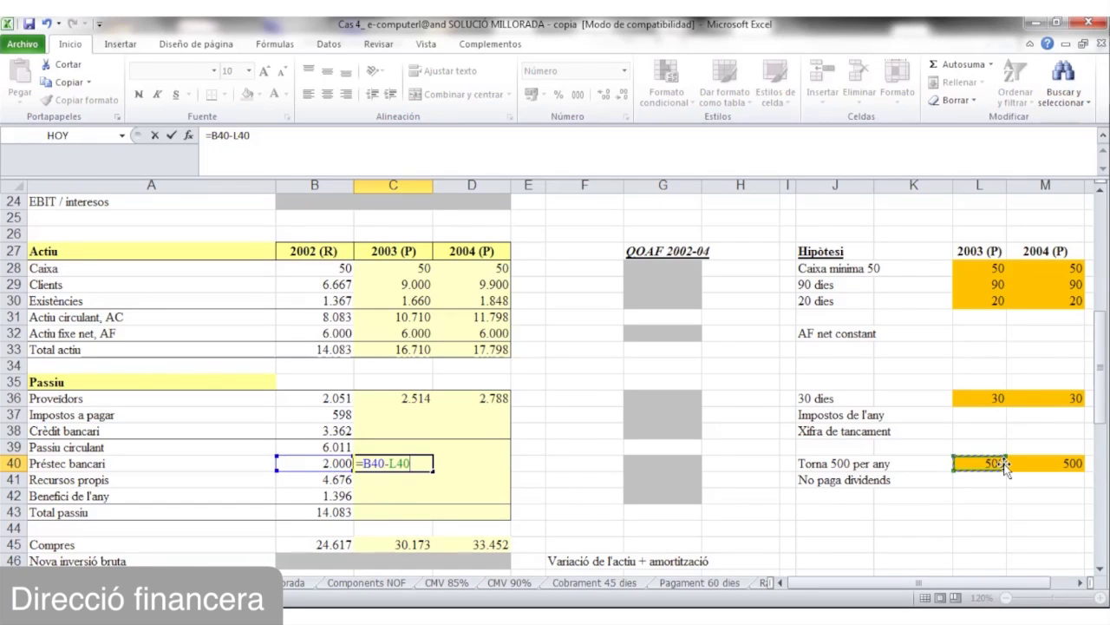
key(Return)
Calculate the 2004 Préstec bancari in D40 as the 2003 loan minus the 2004 repayment, =C40-M40
click(455, 463)
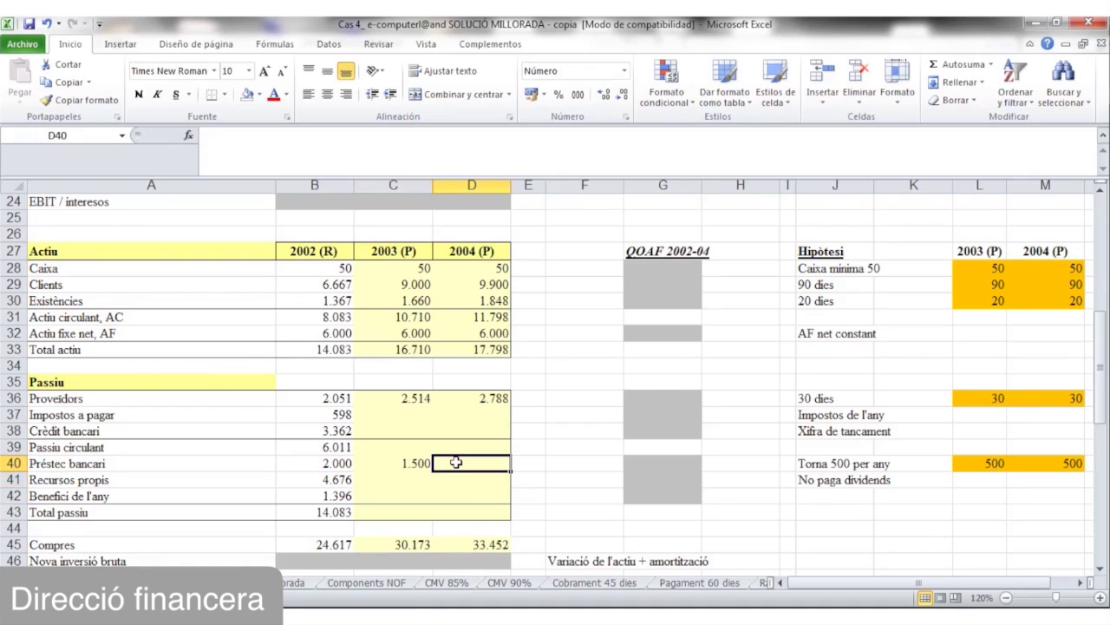
text(=)
key(Left)
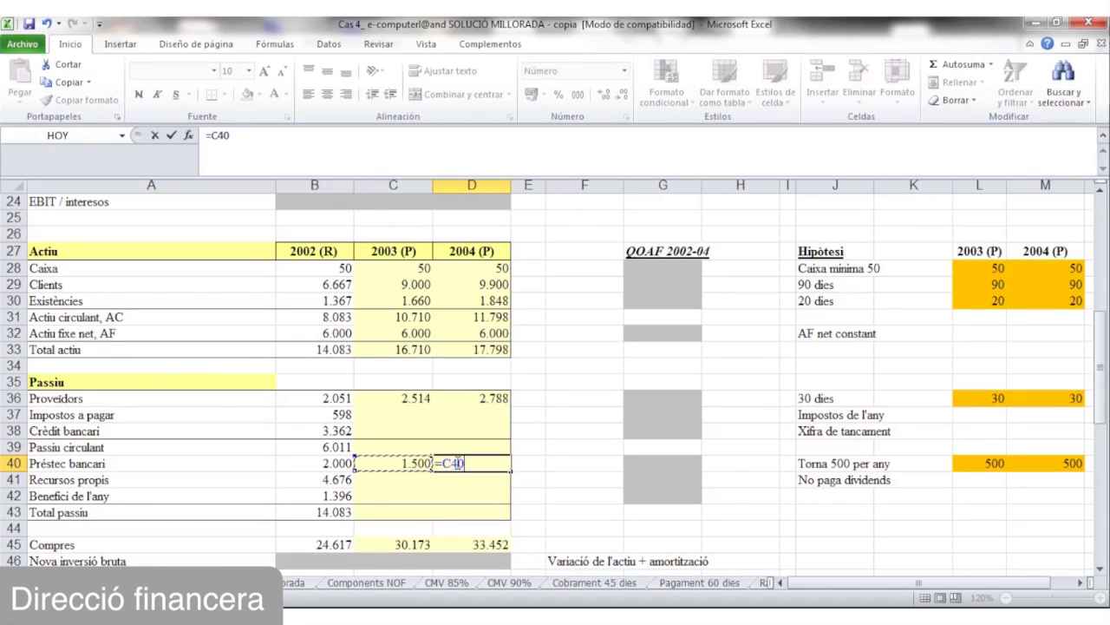
text(-)
click(1035, 463)
key(Return)
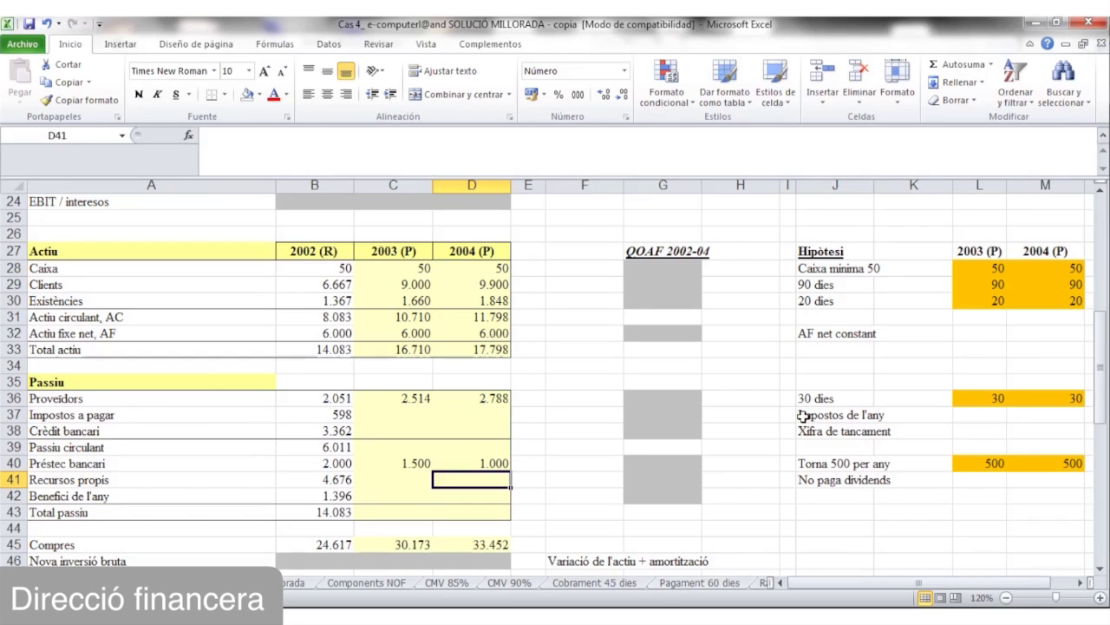
Calculate the 2003 Despeses financeres in C11 from the interest rate and both bank debts, =L11*(C40+C38)
click(378, 366)
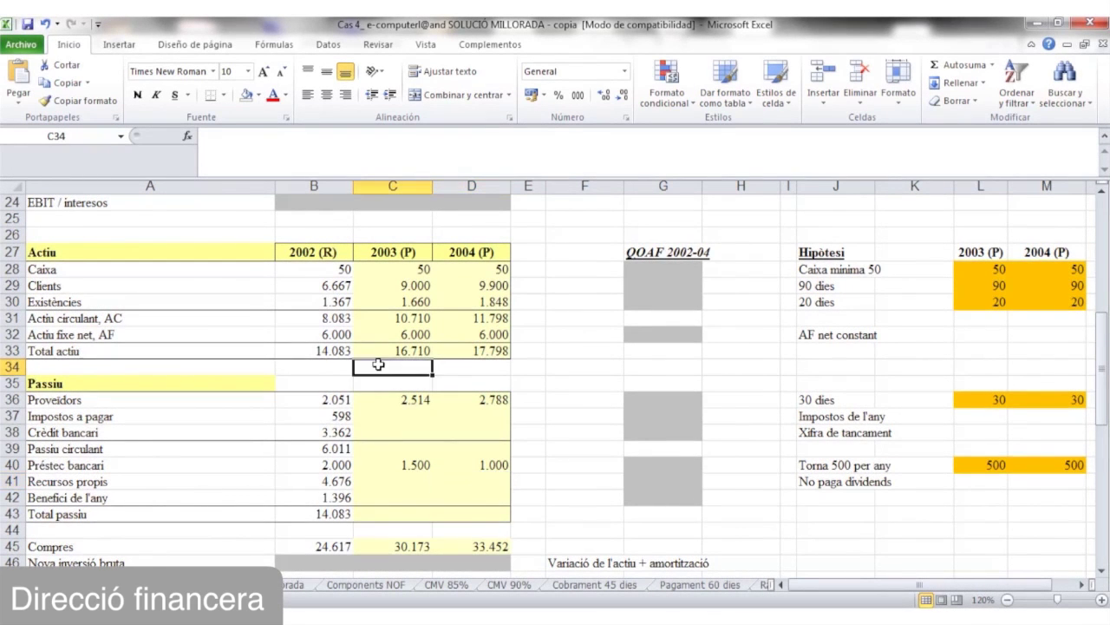
key(Page_Up)
key(Up)
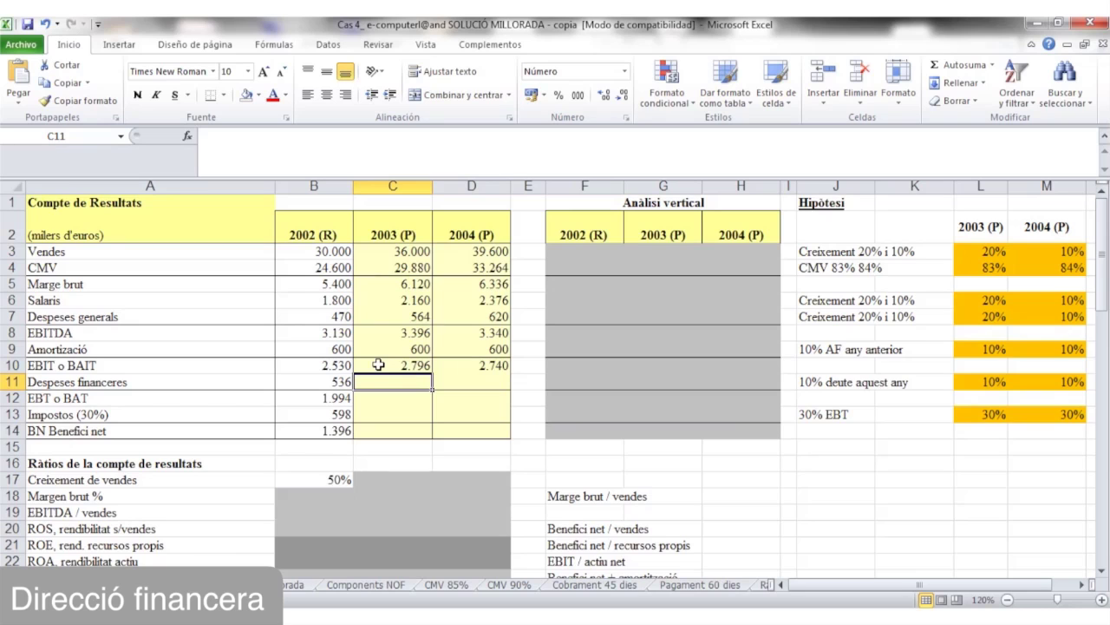
text(=)
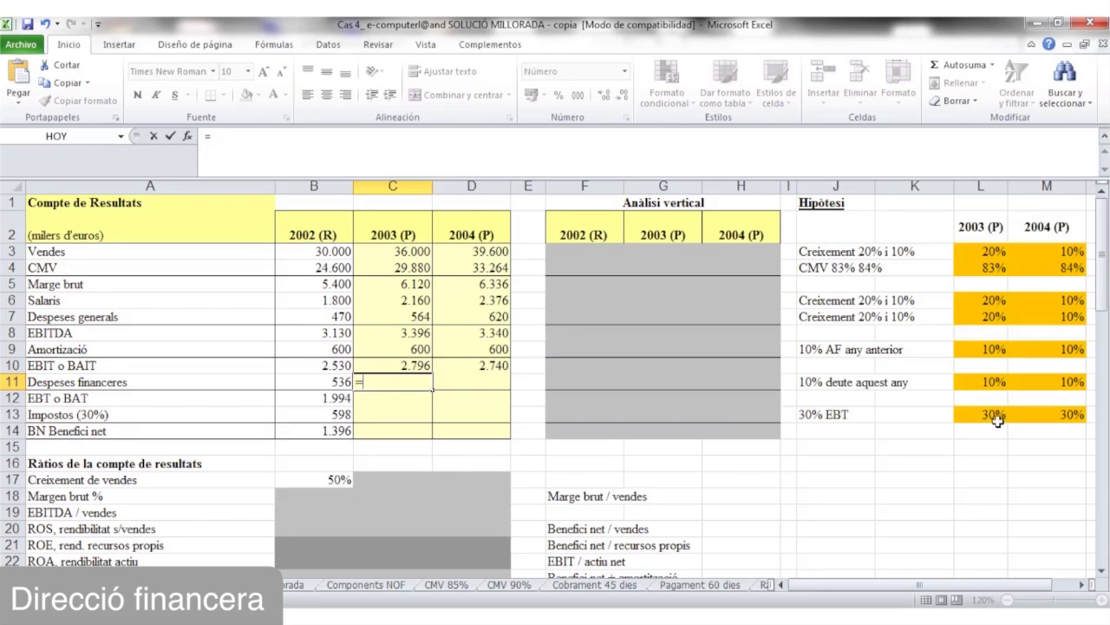
click(976, 382)
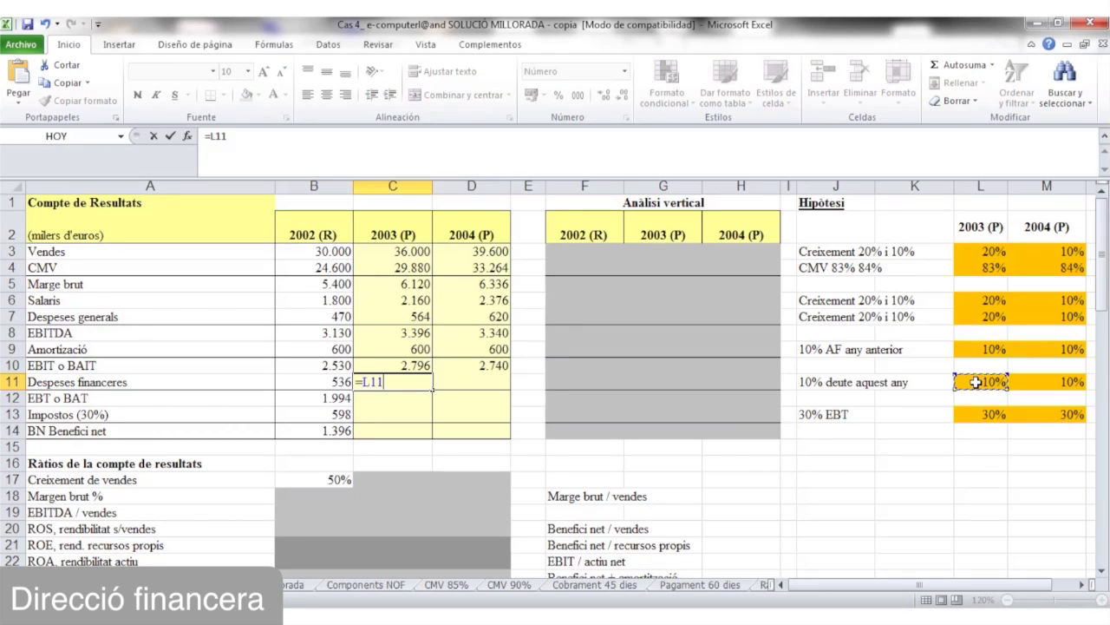
text(*()
key(Page_Down)
key(Down)
key(Down)
key(Down)
key(Down)
key(Down)
key(Down)
key(Down)
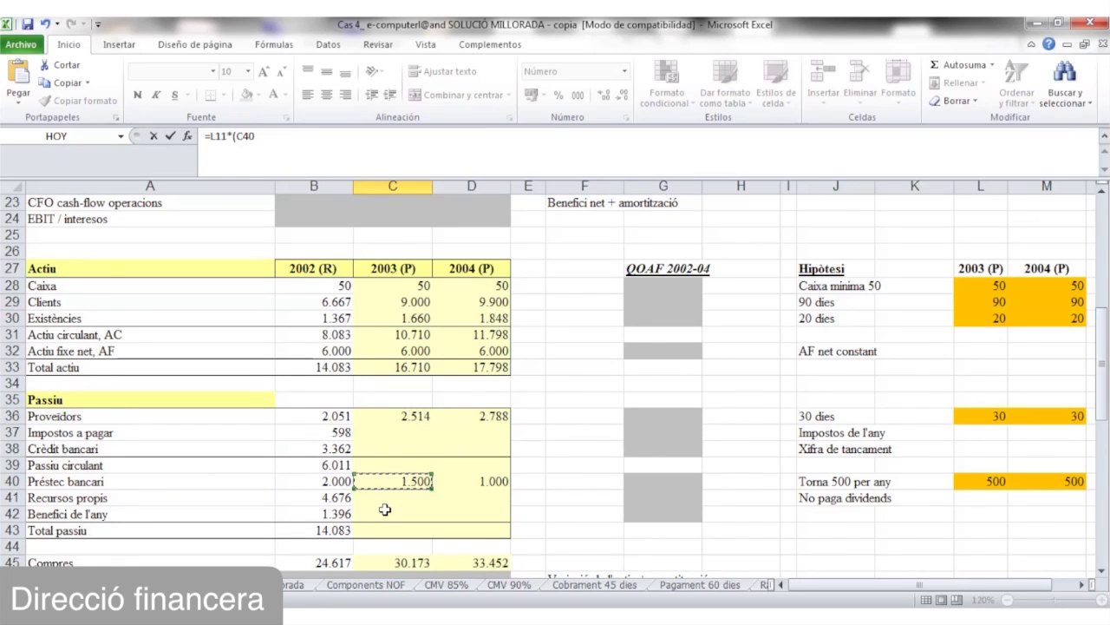
text(+)
key(Page_Down)
key(Down)
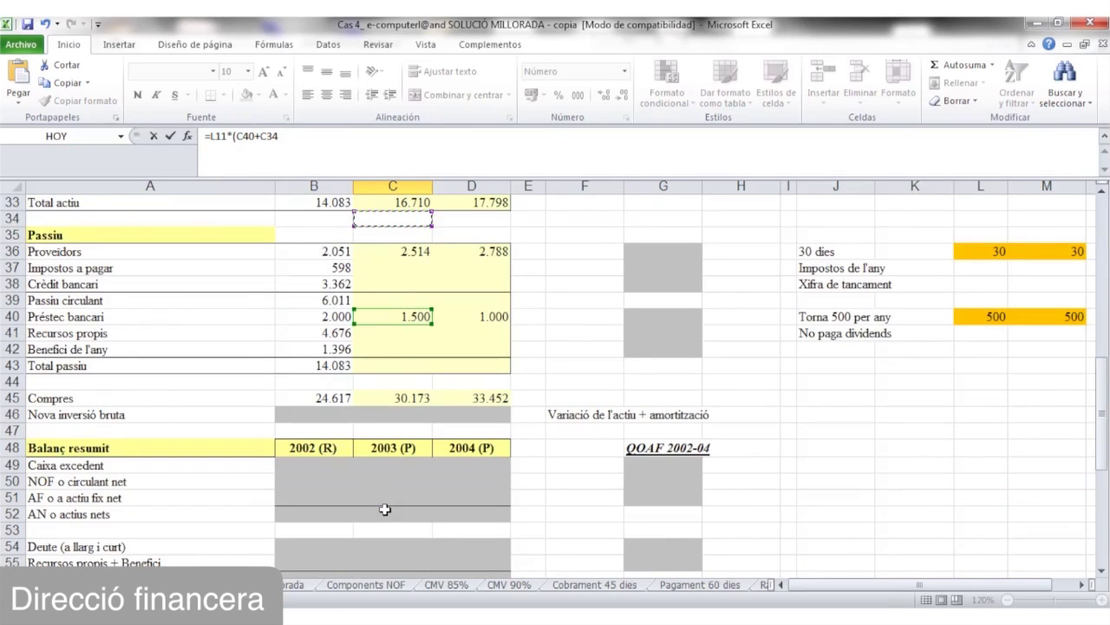
click(395, 280)
text())
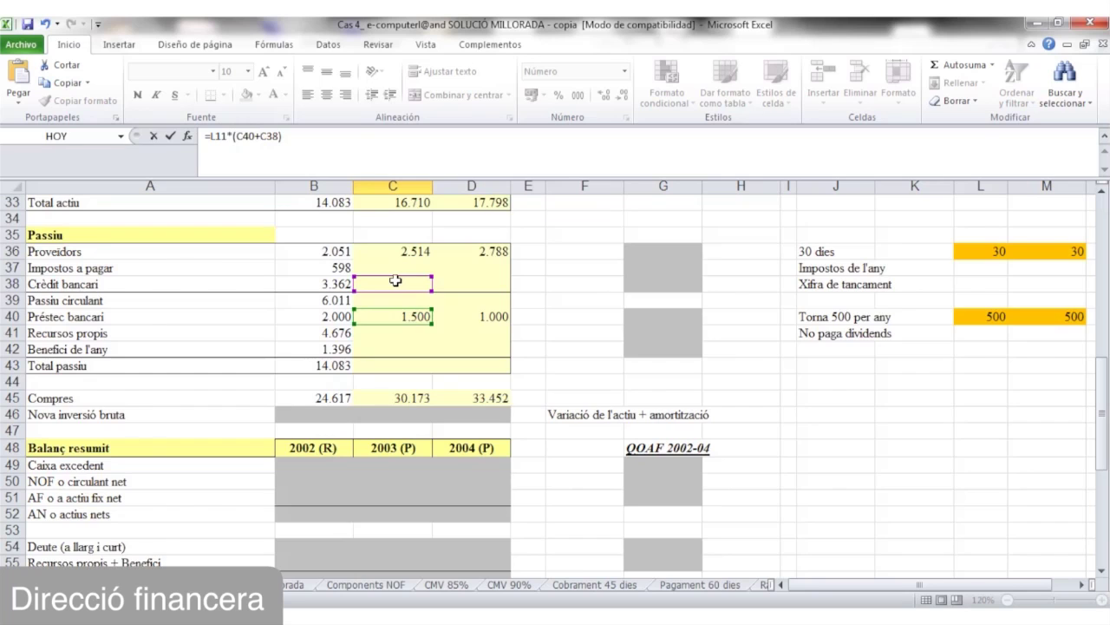
key(Return)
Copy the 2003 Despeses financeres formula from C11 across to 2004 in D11
key(Up)
key(Up)
key(Up)
key(Down)
key(Down)
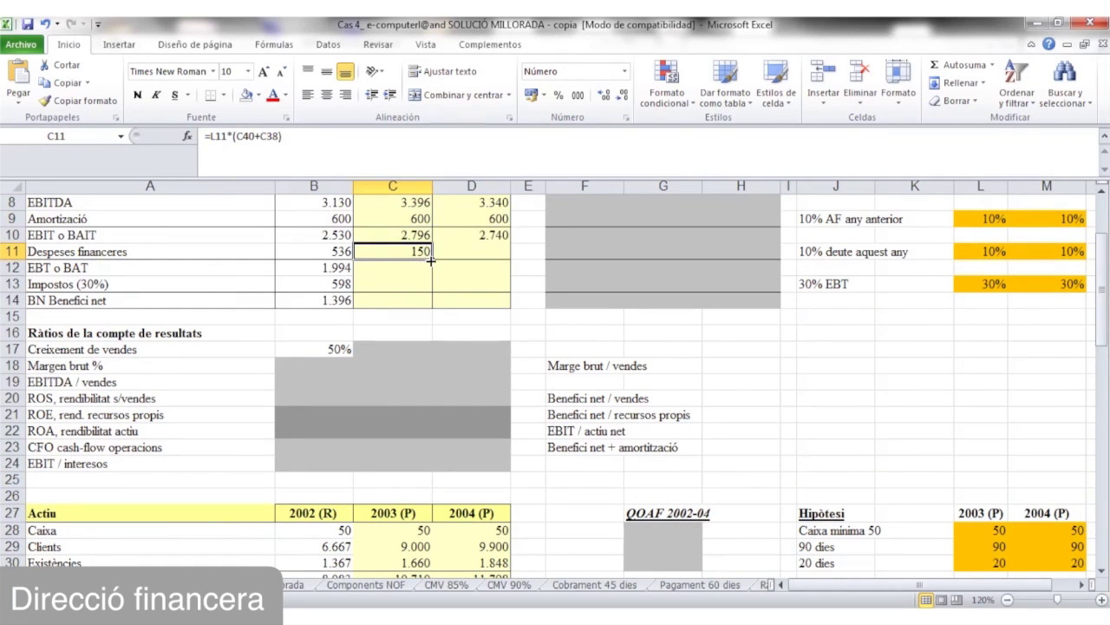
drag(433, 258, 480, 258)
Check the 2003 Despeses financeres formula against the Préstec bancari and Crèdit bancari rows in the Passiu
click(401, 253)
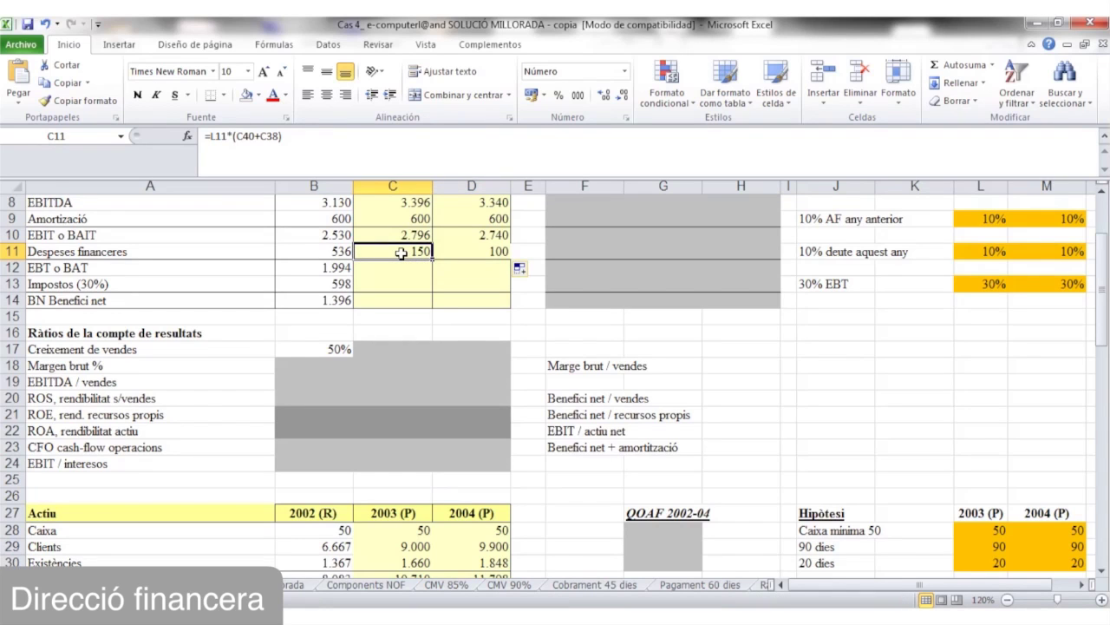
key(Page_Down)
key(Down)
key(Down)
key(Down)
key(Down)
key(Down)
key(Down)
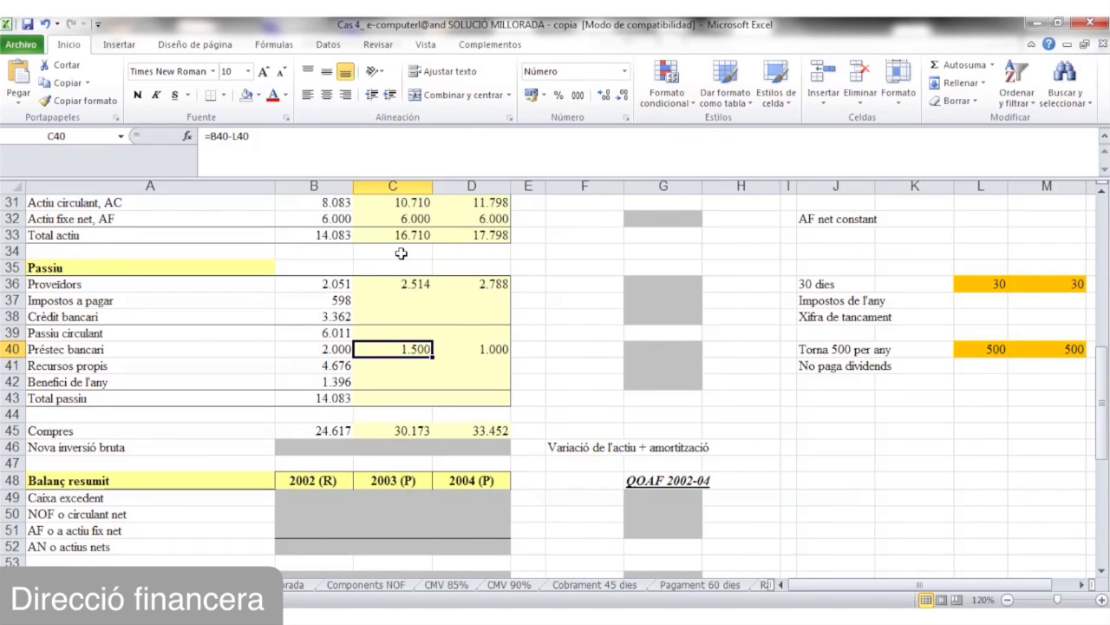
key(Up)
key(Up)
key(Up)
key(Up)
key(Up)
key(Up)
key(Up)
key(Up)
key(Up)
key(Up)
key(Up)
key(Up)
key(Up)
key(Up)
key(Up)
key(Up)
key(Up)
key(Up)
key(Up)
key(Up)
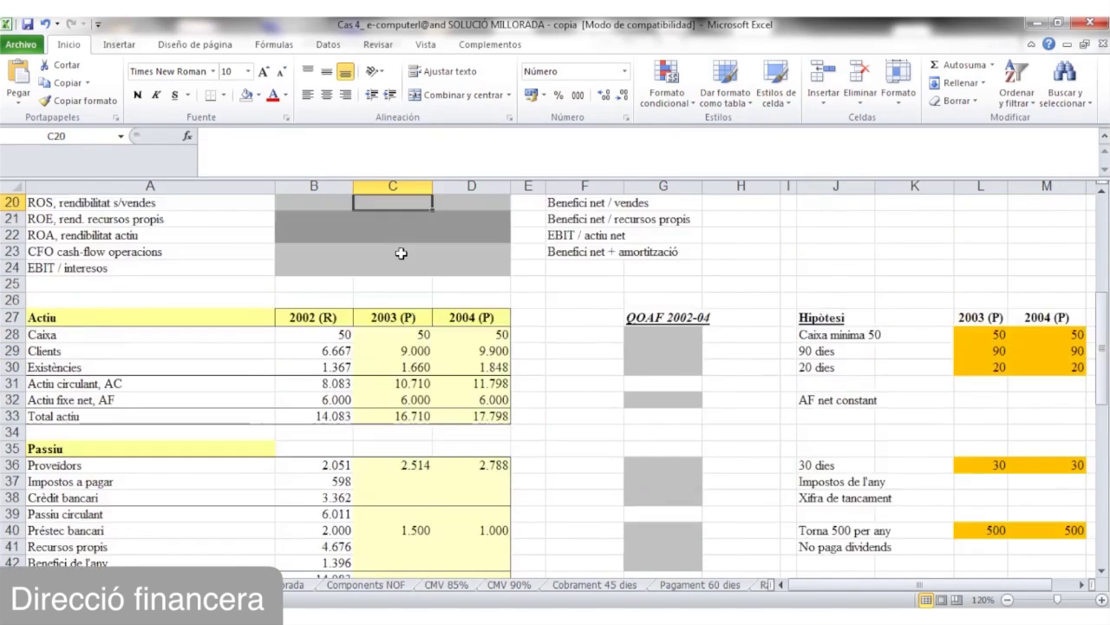
key(Up)
key(Up)
key(Up)
key(Up)
key(Up)
key(Up)
key(Up)
key(Up)
key(Up)
key(Up)
key(Up)
key(Up)
key(Up)
key(Up)
key(Up)
key(Up)
key(Up)
key(Up)
Calculate the 2003 EBT in C12 as EBIT minus Despeses financeres, =C10-C11, and copy it to D12 for 2004
key(Down)
key(Down)
key(Down)
key(Down)
key(Down)
key(Down)
key(Down)
key(Down)
key(Down)
key(Down)
key(Down)
key(Down)
key(Up)
key(Up)
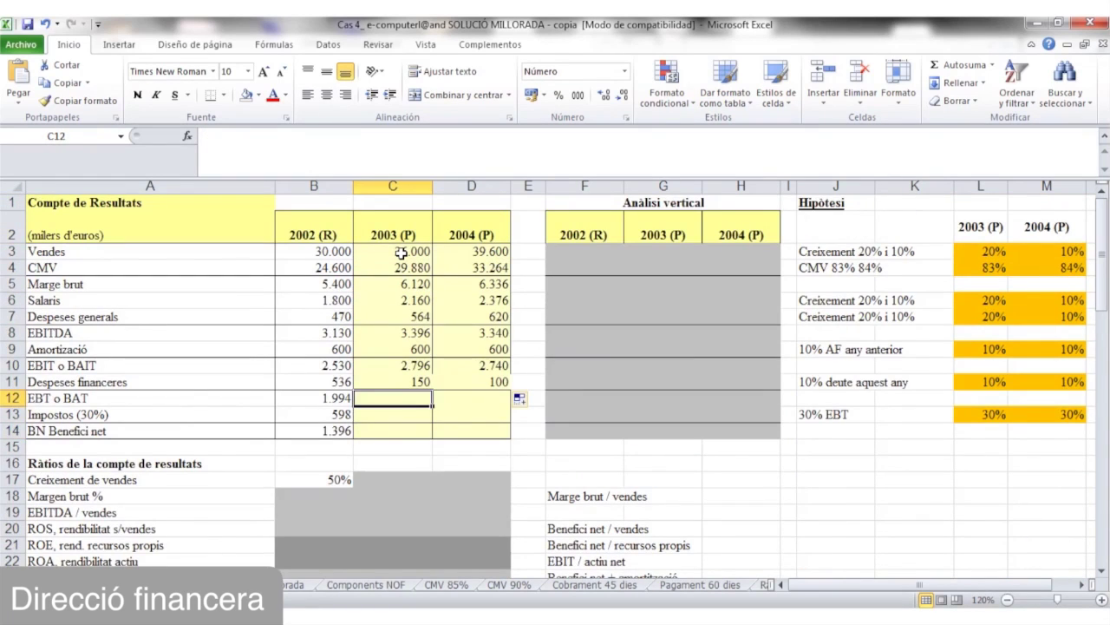
text(=)
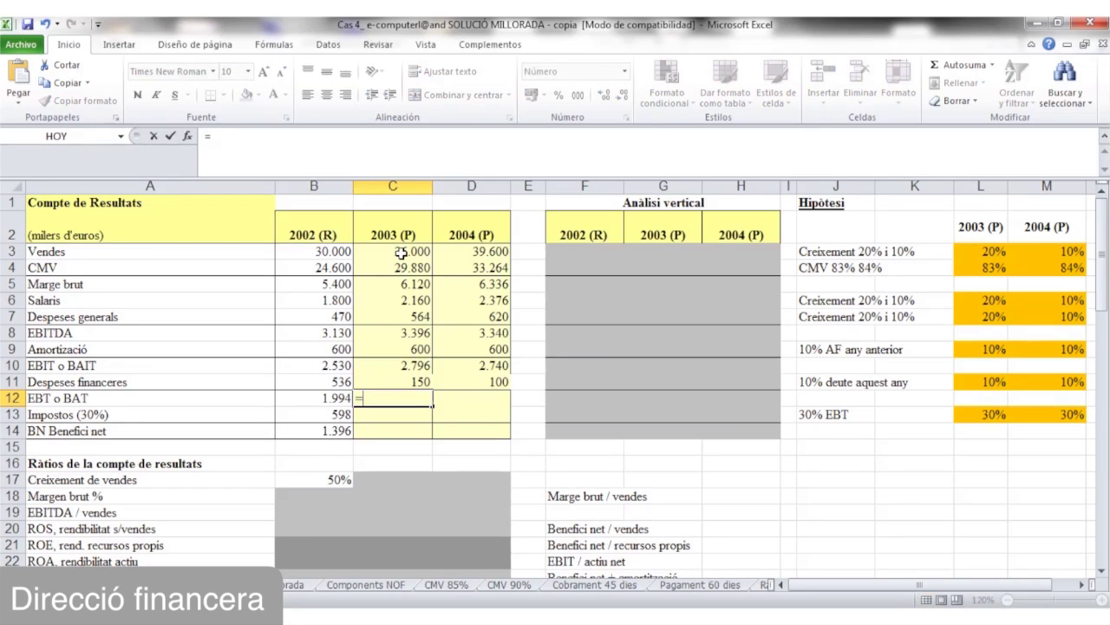
key(Up)
key(Up)
text(-)
key(Up)
key(Return)
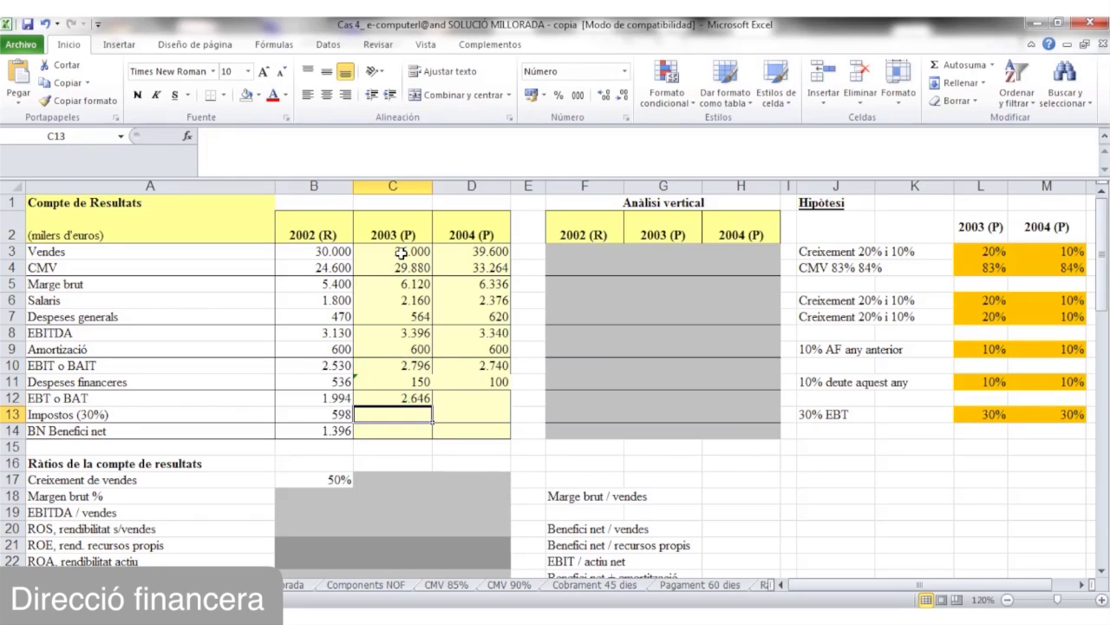
click(421, 399)
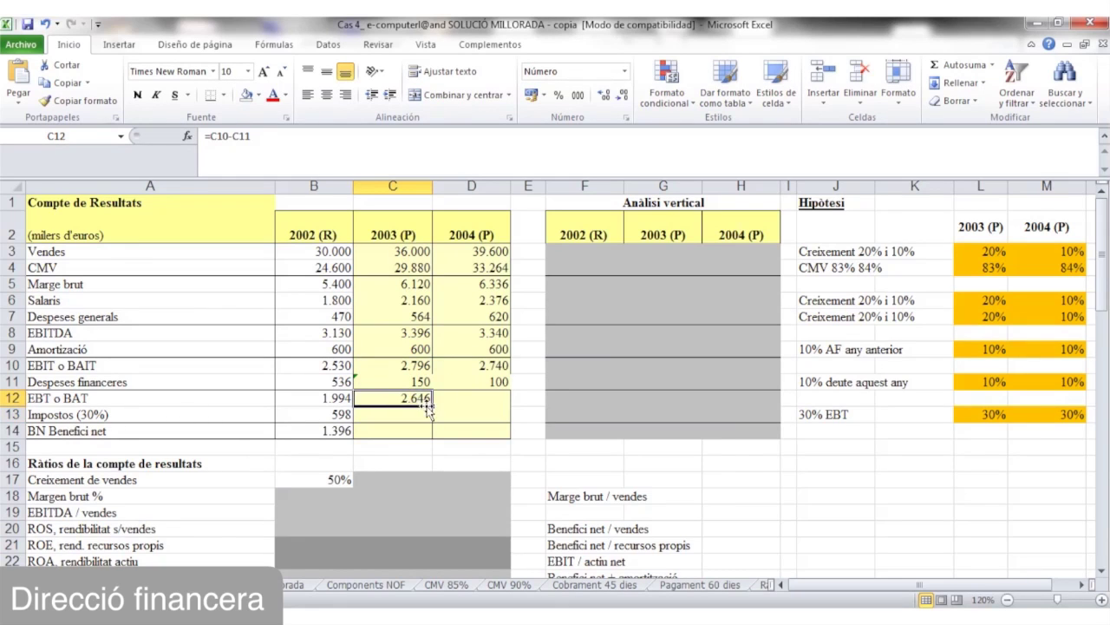
drag(431, 405, 468, 404)
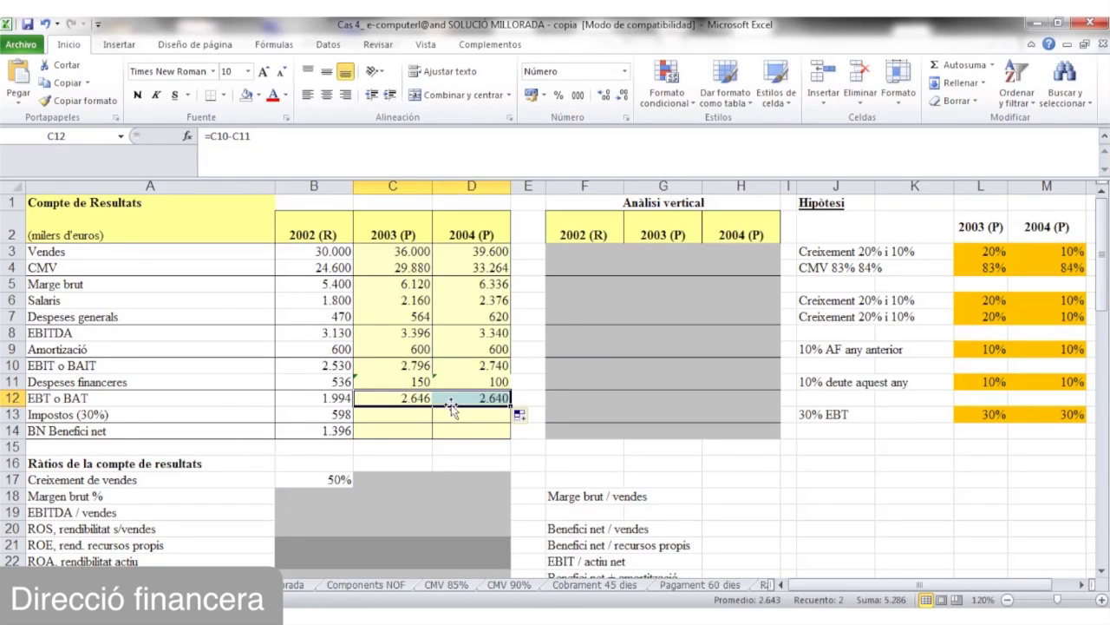
Calculate the 2003 Impostos in C13 as EBT times the tax rate, =C12*L13, and copy it to D13 for 2004
click(393, 417)
text(=)
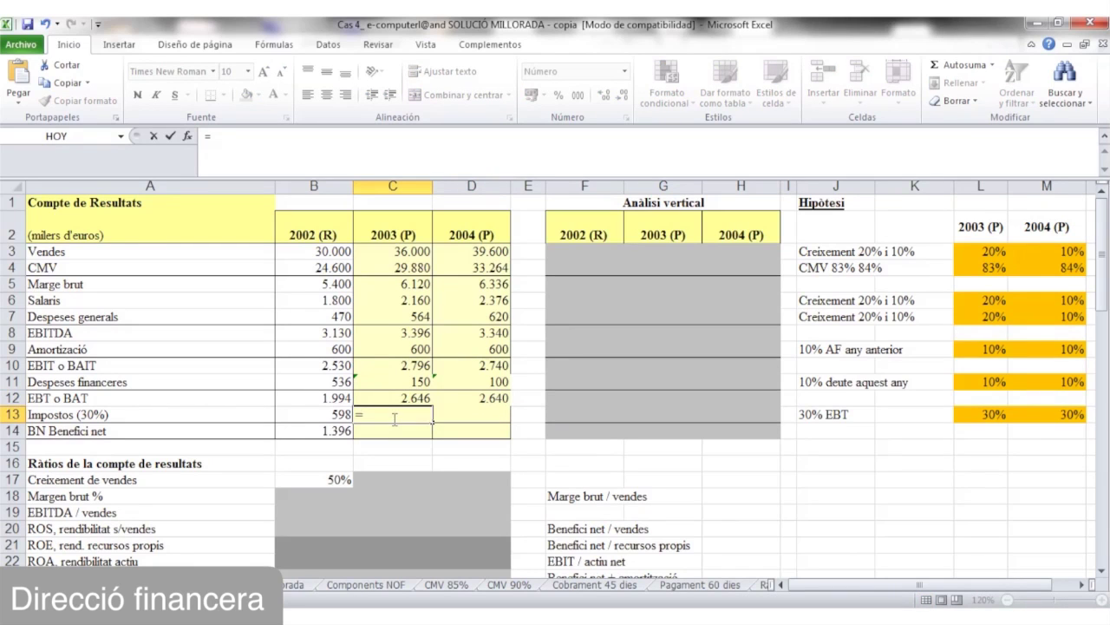
click(393, 398)
text(*)
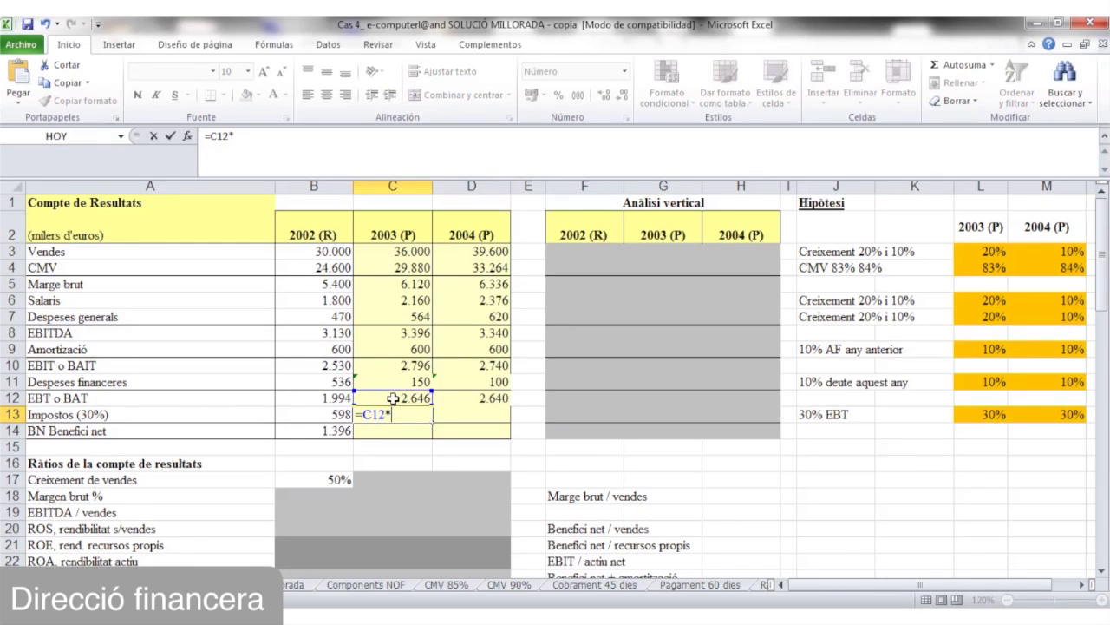
click(986, 415)
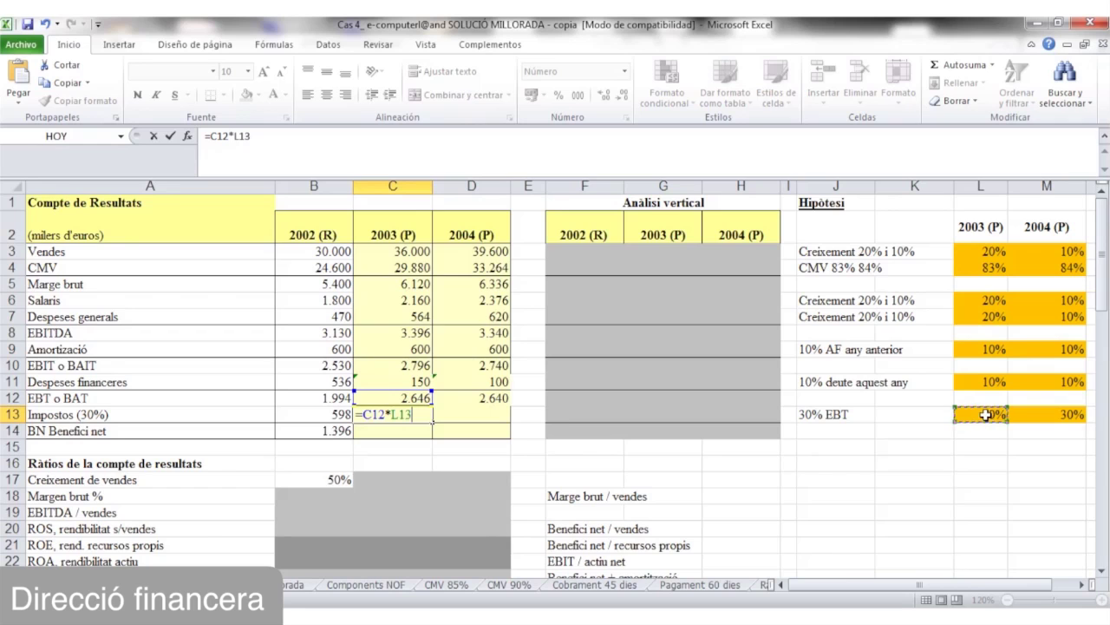
key(Return)
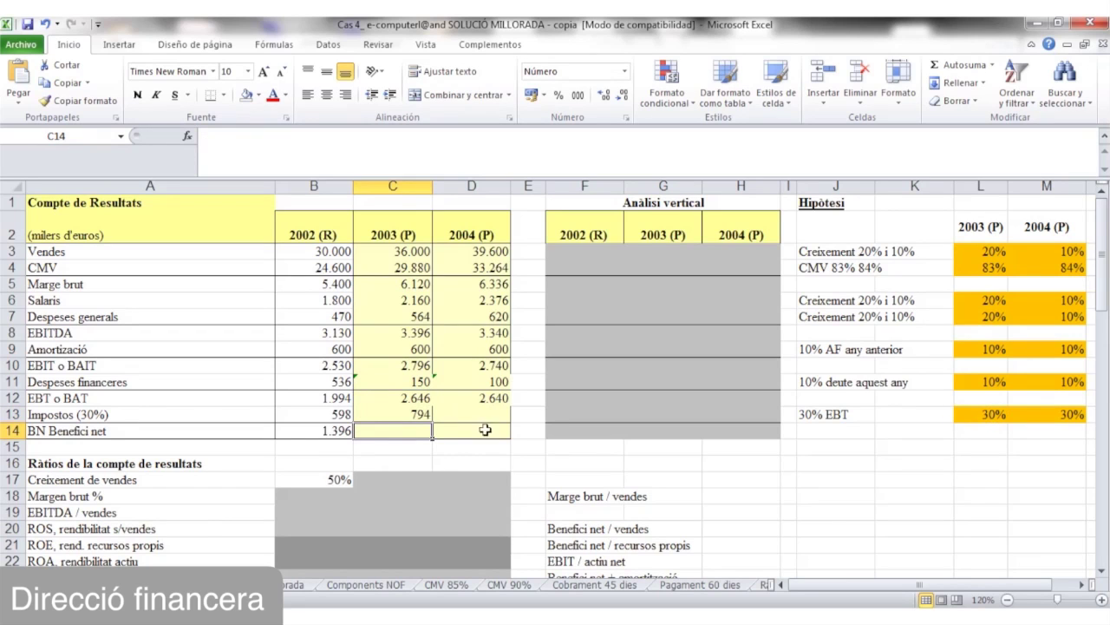
click(404, 413)
drag(432, 422, 480, 426)
Calculate the 2003 Benefici net in C14 as EBT minus Impostos, =C12-C13, and copy it to D14 for 2004
click(393, 431)
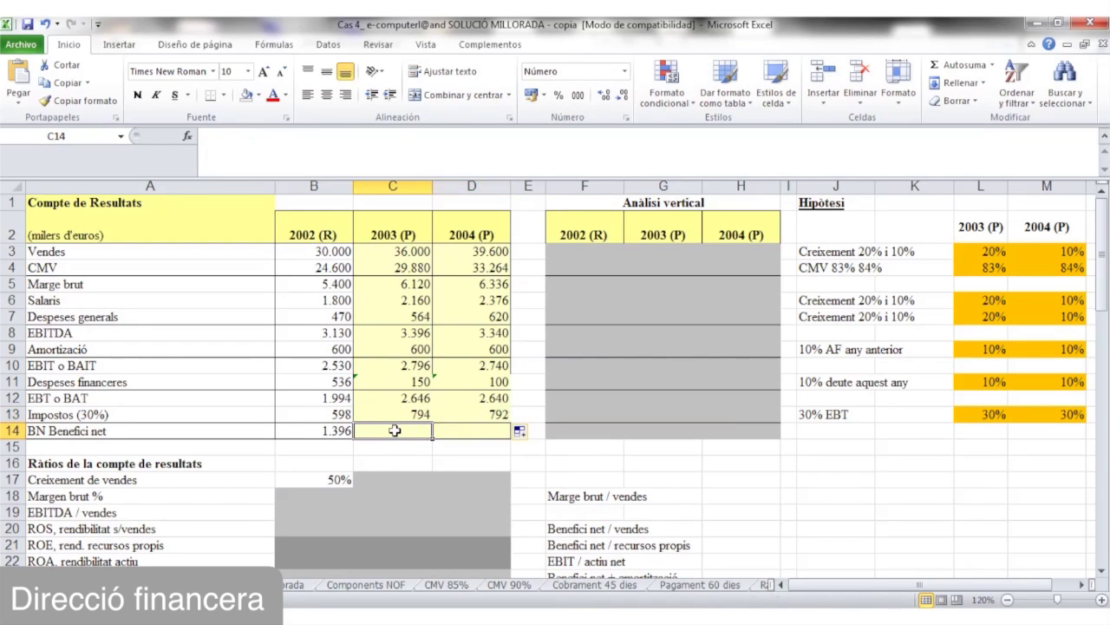
text(=)
key(Up)
key(Up)
text(-)
key(Up)
key(Return)
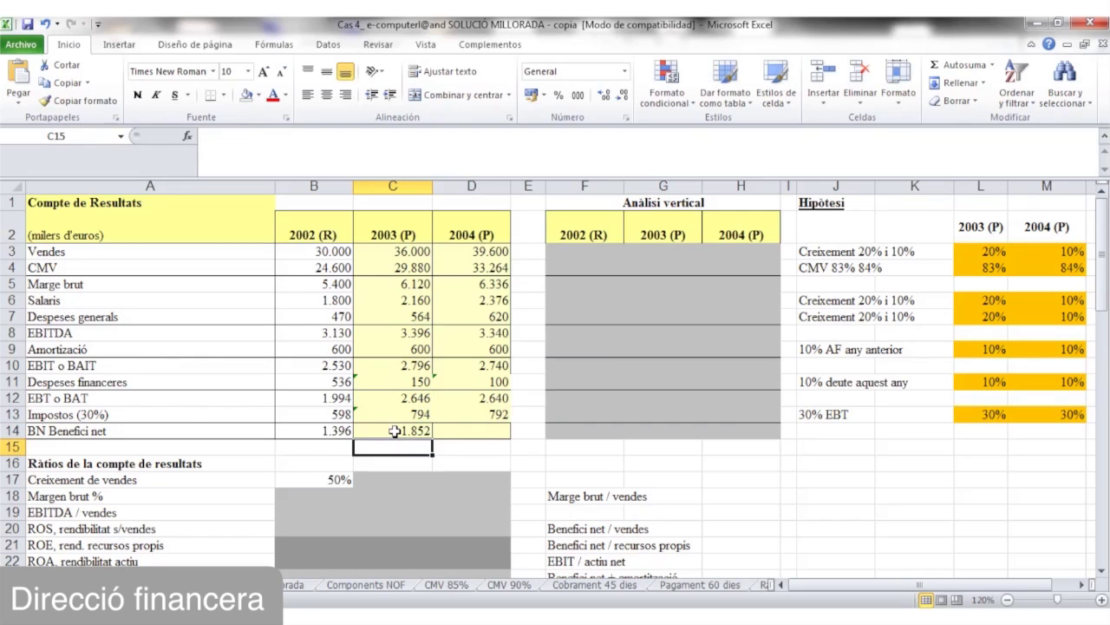
click(395, 431)
drag(433, 441, 475, 434)
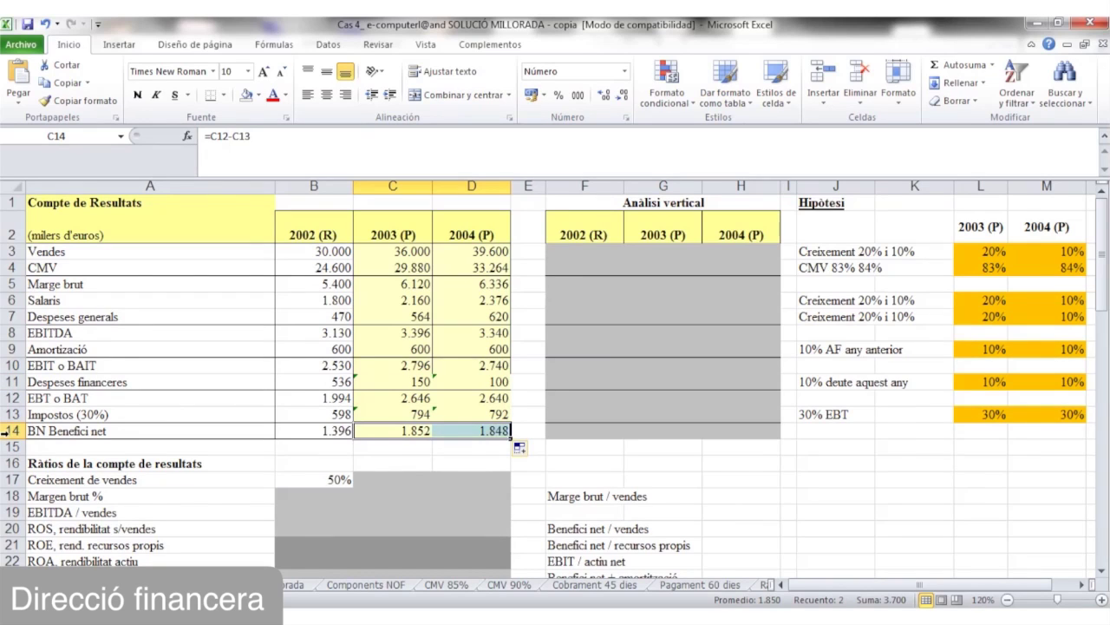
Link the 2003 Impostos a pagar in C37 to the income statement's Impostos, =C13, and copy it to D37 for 2004
click(203, 417)
key(Page_Down)
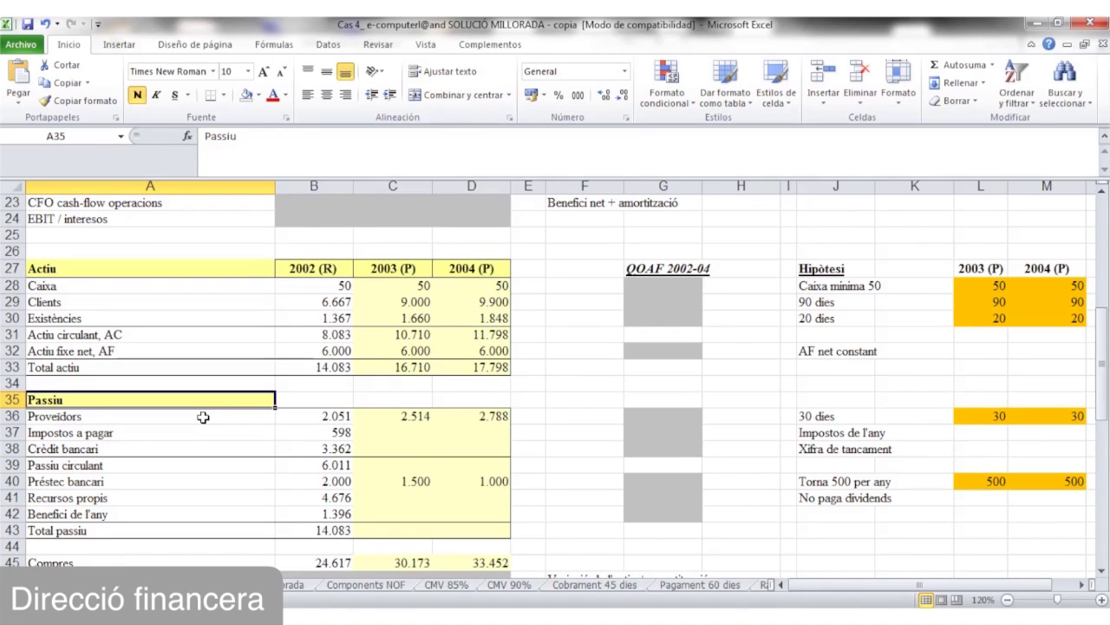
key(Down)
key(Down)
key(Right)
key(Right)
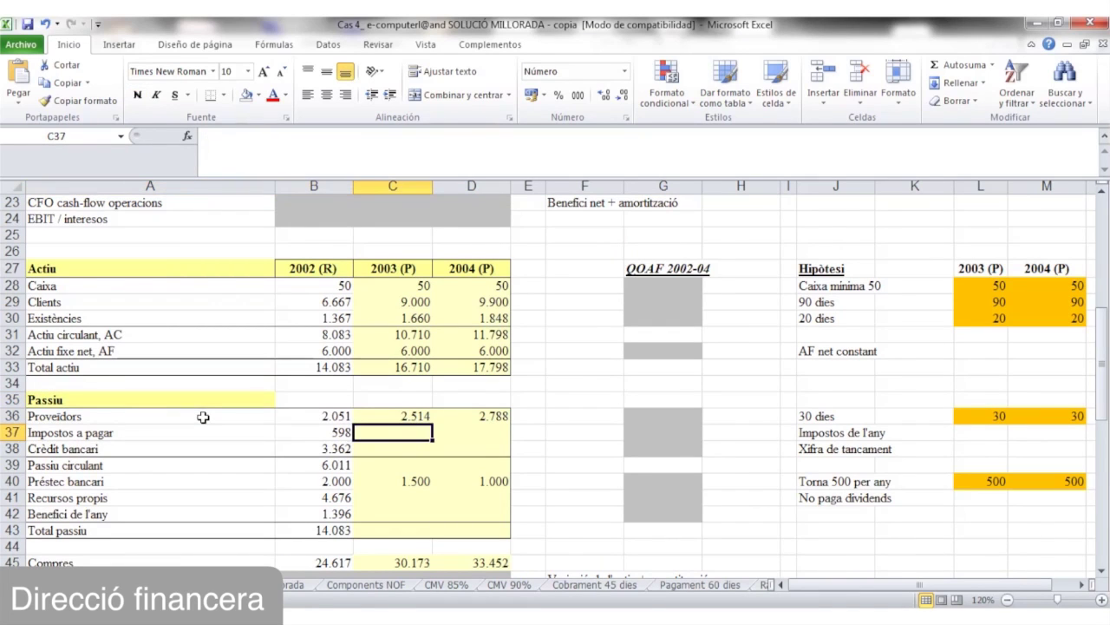
text(=)
key(Up)
key(Up)
key(Up)
key(Up)
key(Up)
key(Up)
key(Up)
key(Up)
key(Up)
key(Up)
key(Up)
key(Up)
key(Up)
key(Up)
key(Up)
key(Up)
key(Up)
key(Up)
key(Up)
key(Up)
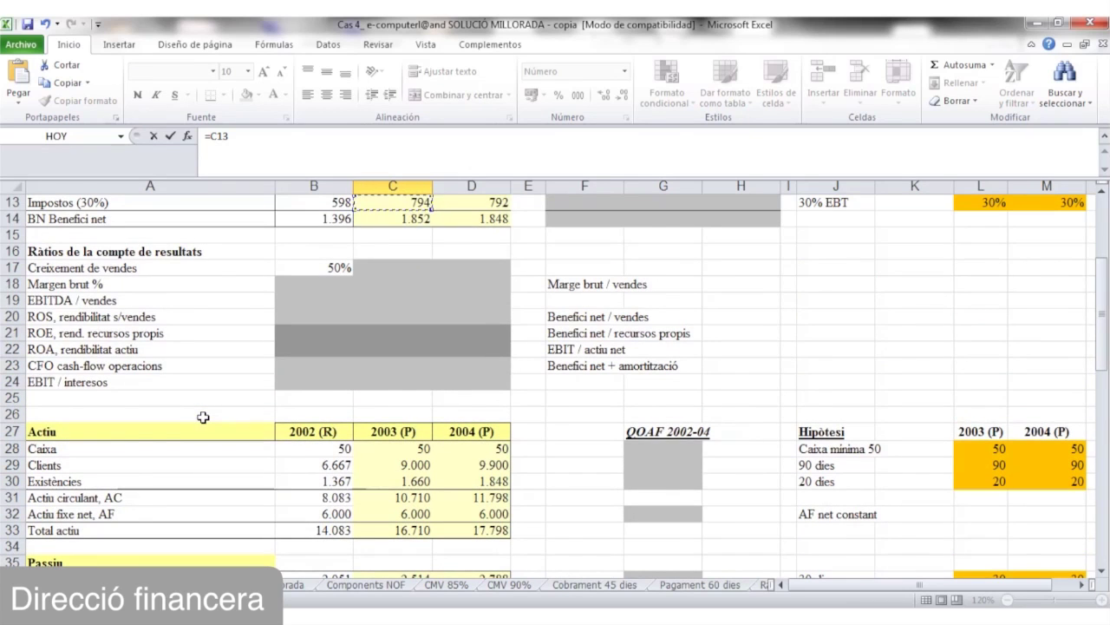
key(Up)
key(Up)
key(Up)
key(Up)
key(Up)
key(Up)
key(Up)
key(Up)
key(Up)
key(Up)
key(Up)
key(Up)
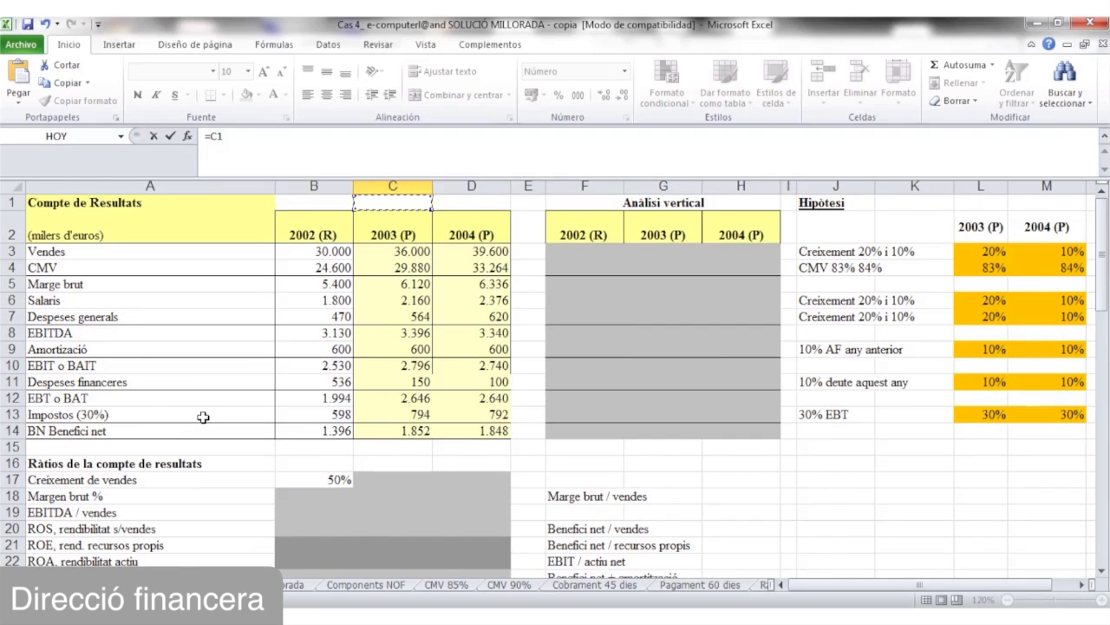
key(Down)
key(Down)
key(Down)
key(Down)
key(Down)
key(Down)
key(Down)
key(Down)
key(Down)
key(Down)
key(Down)
key(Down)
key(Down)
key(Down)
key(Up)
key(Up)
key(Return)
key(Up)
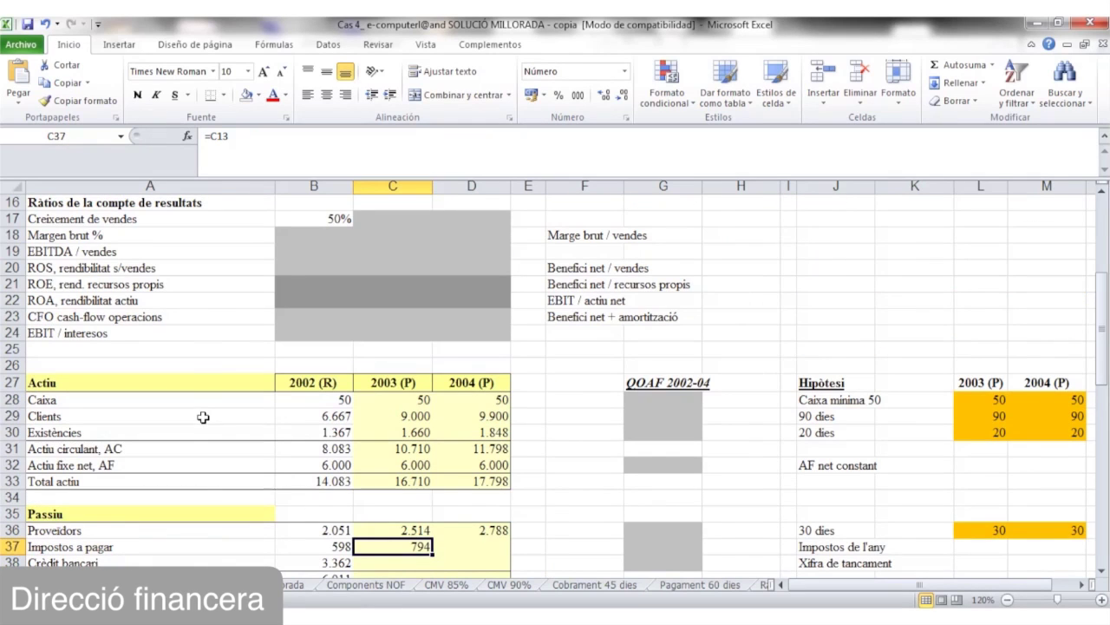
drag(431, 557, 479, 558)
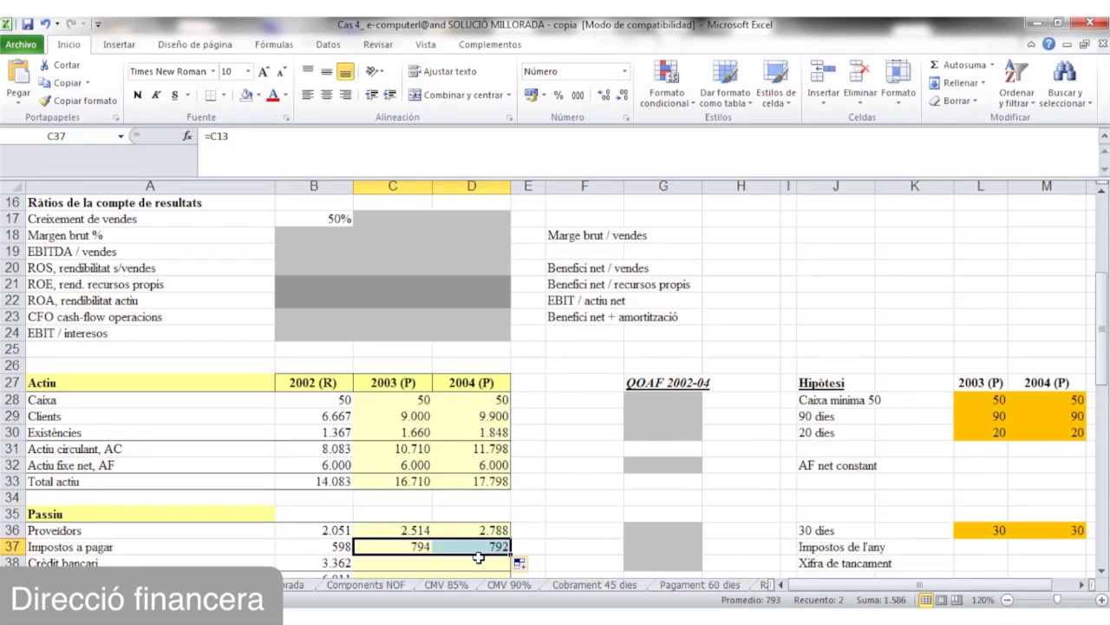
Calculate the 2003 Recursos propis in C41 as prior-year Recursos propis plus Benefici de l'any, =B41+B42, and copy it to D41
key(shift+Left)
key(Page_Up)
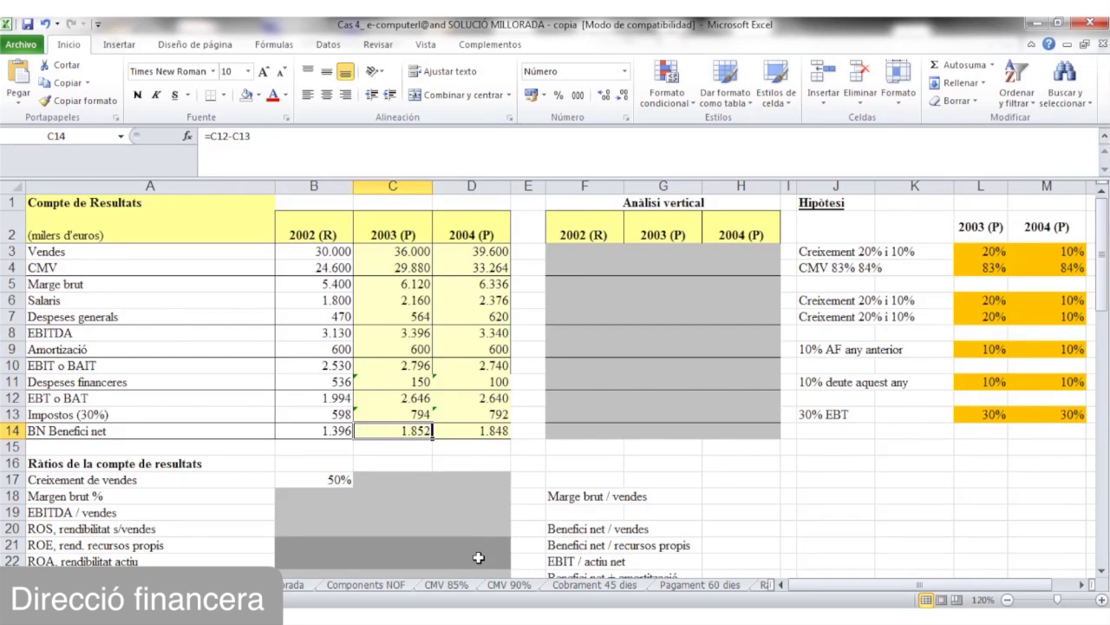
key(Page_Down)
key(Down)
key(Down)
key(Down)
key(Down)
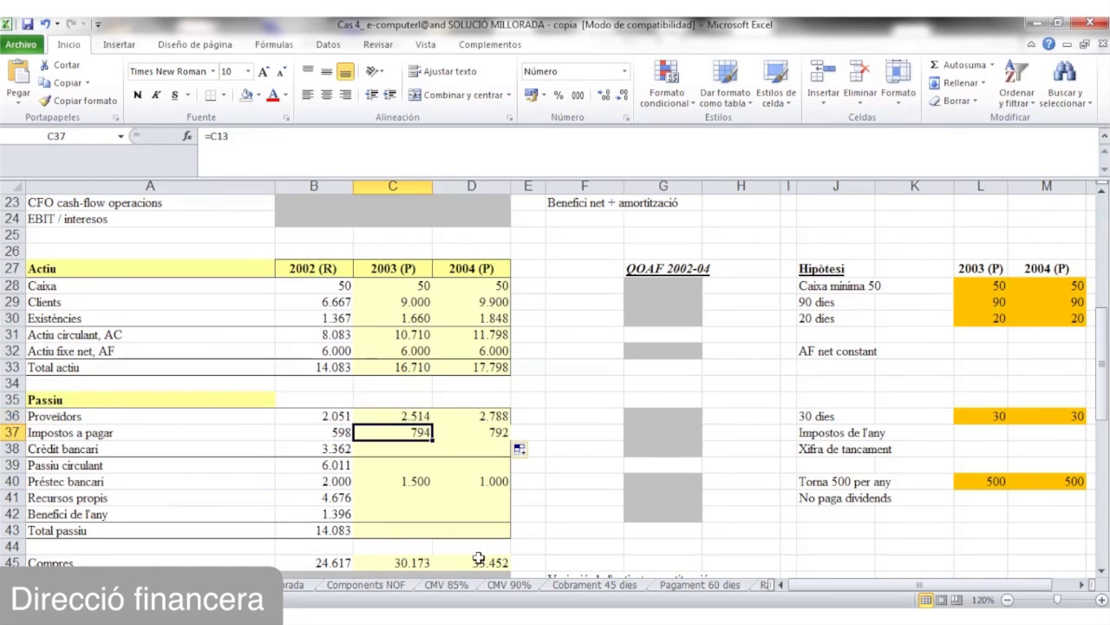
key(Down)
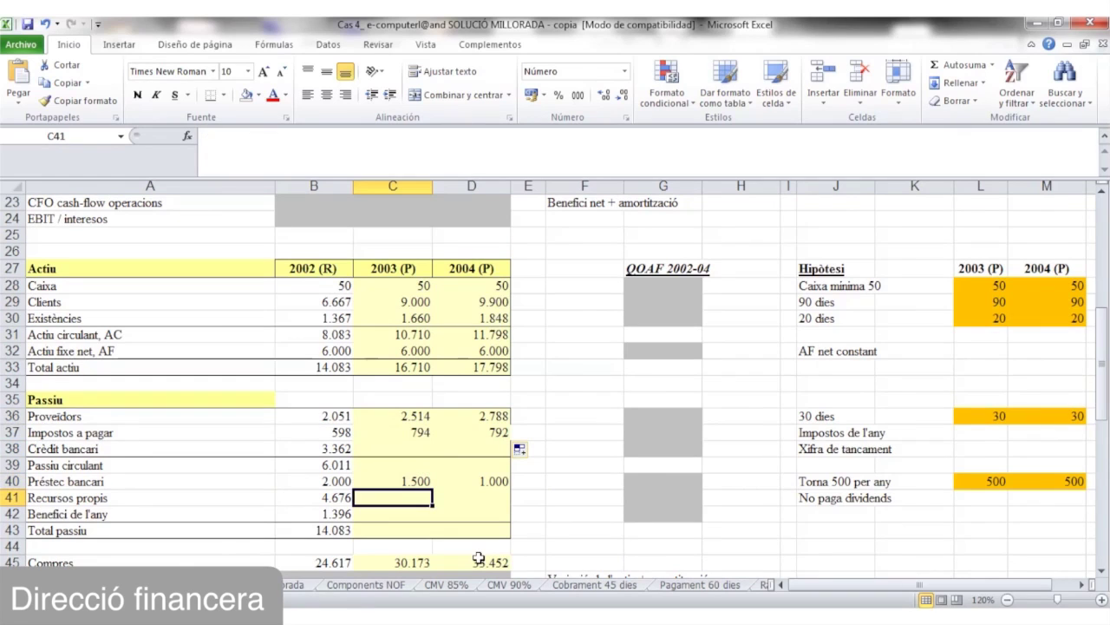
text(=)
key(Left)
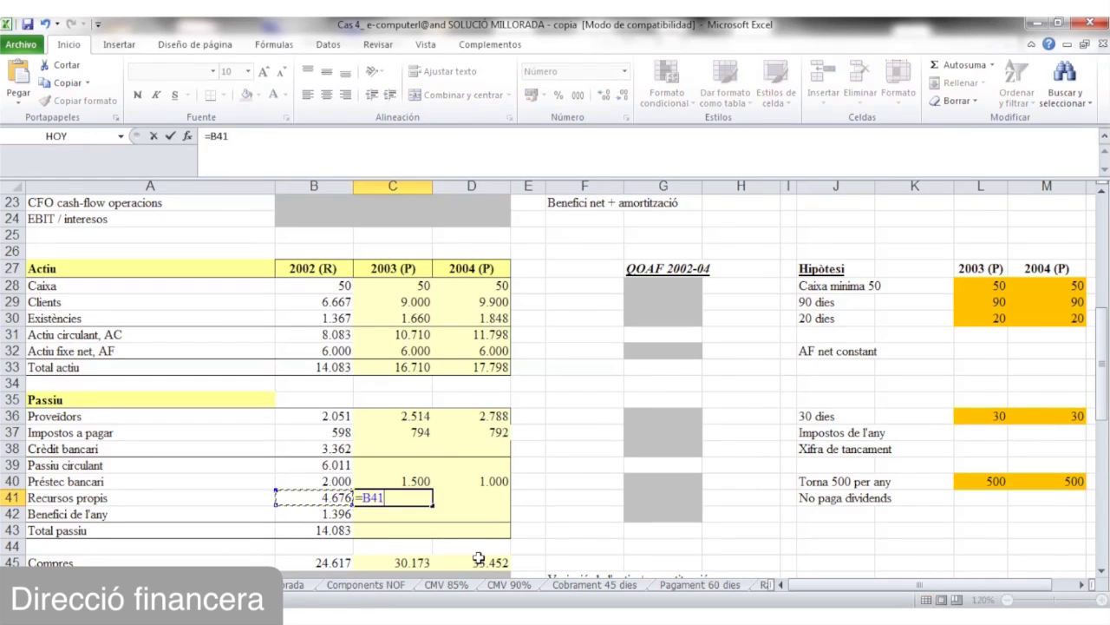
text(+)
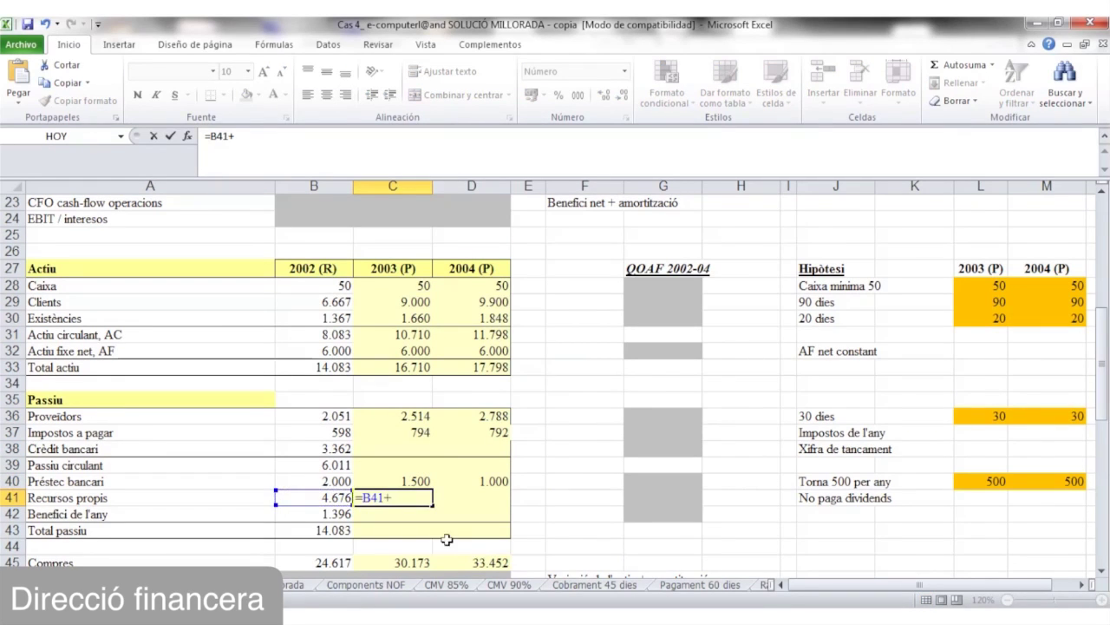
click(310, 514)
key(Return)
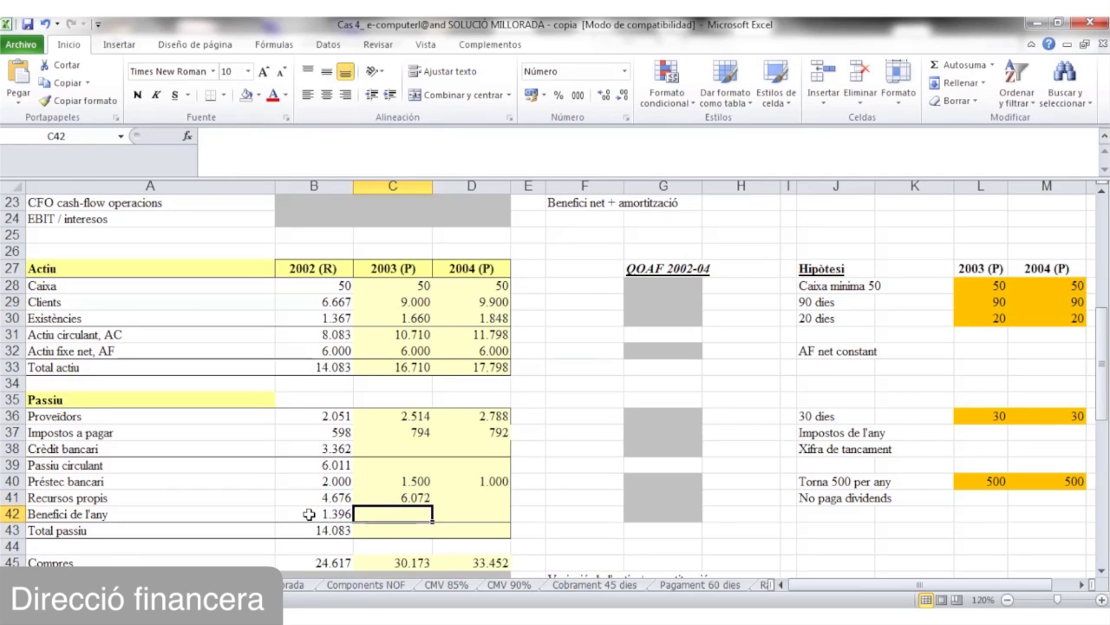
click(393, 496)
drag(434, 504, 508, 505)
Link the 2003 Benefici de l'any in C42 to the income statement's Benefici net, =C14, and copy it to D42 for 2004
click(407, 513)
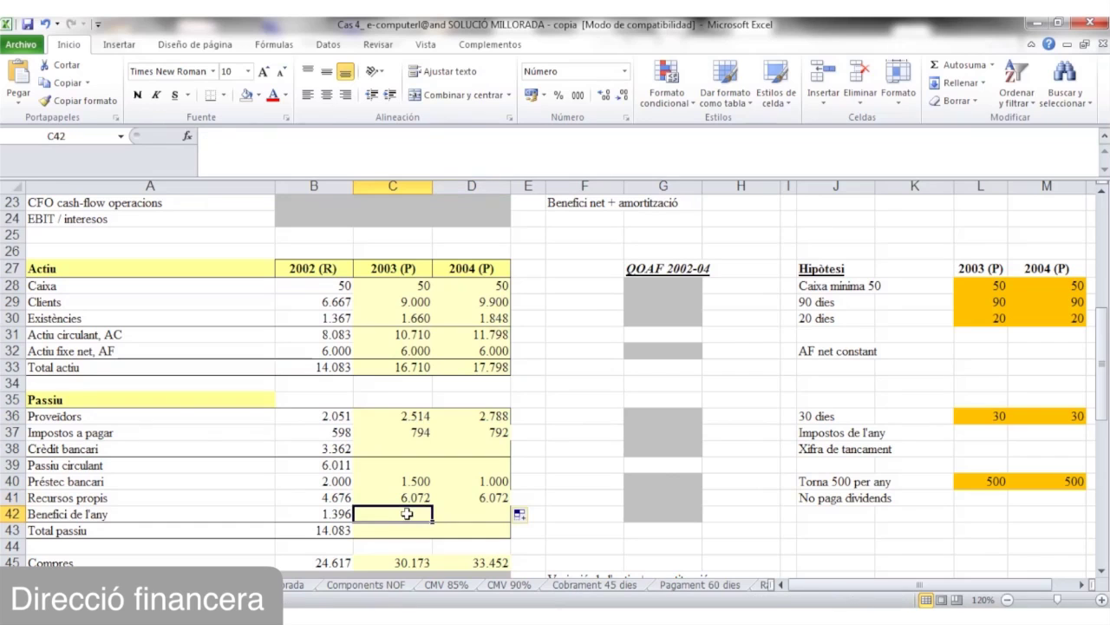
text(=)
key(Up)
key(Up)
key(Up)
key(Up)
key(Up)
key(Up)
key(Up)
key(Up)
key(Up)
key(Up)
key(Up)
key(Up)
key(Up)
key(Up)
key(Up)
key(Up)
key(Up)
key(Up)
key(Up)
key(Up)
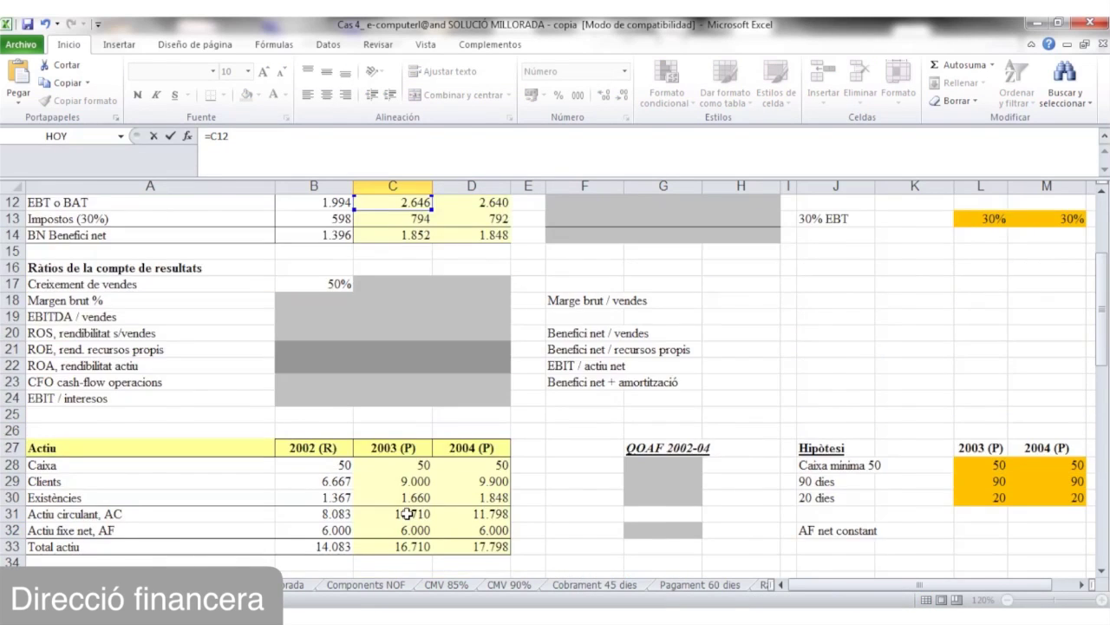
key(Up)
key(Up)
key(Up)
key(Up)
key(Up)
key(Up)
key(Up)
key(Up)
key(Up)
key(Up)
key(Up)
key(Down)
key(Down)
key(Down)
key(Down)
key(Down)
key(Down)
key(Down)
key(Down)
key(Down)
key(Down)
key(Down)
key(Down)
key(Down)
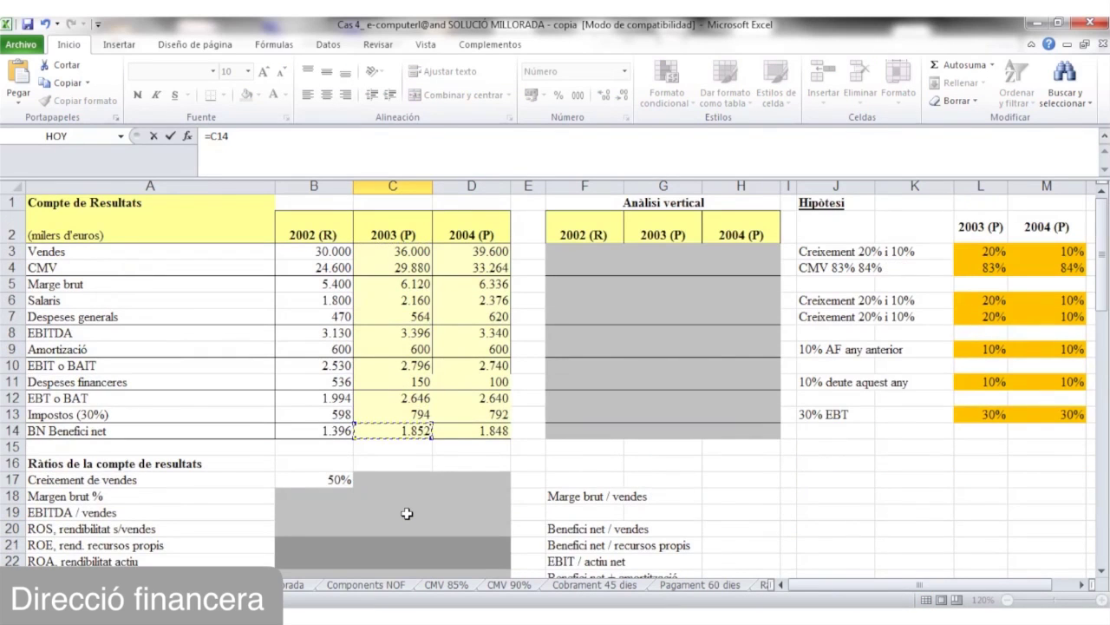
key(Return)
click(413, 542)
drag(433, 555, 490, 553)
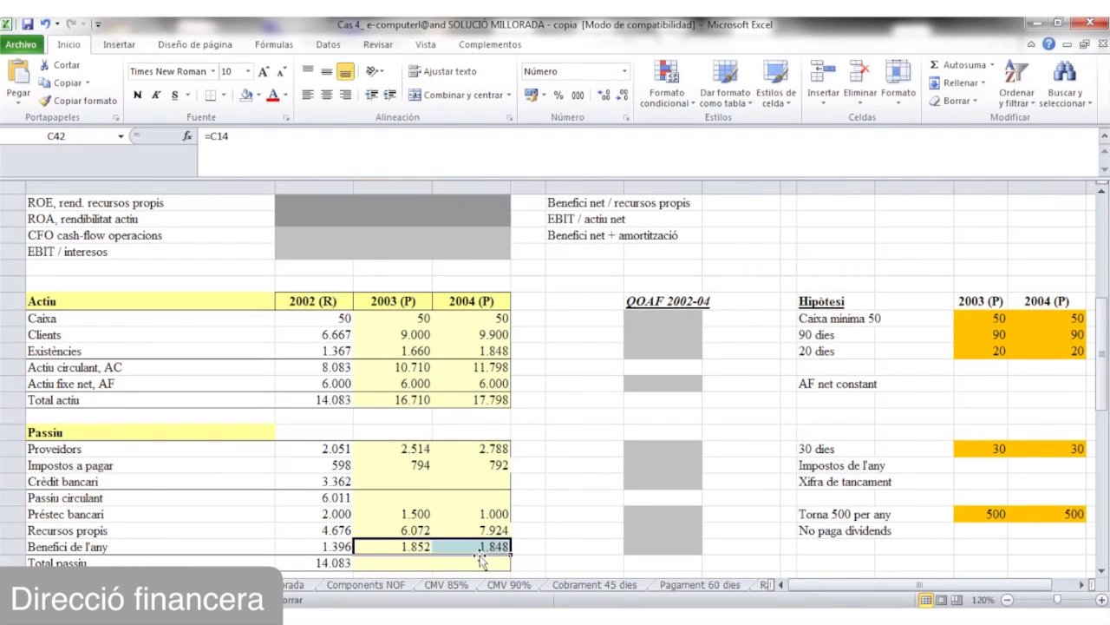
Calculate the 2003 Passiu circulant in C39 as =C36+C37+C38 and copy it to D39 for 2004
click(397, 503)
text(=)
key(Up)
key(Up)
key(Up)
text(+)
key(Up)
key(Up)
text(+)
key(Up)
key(Return)
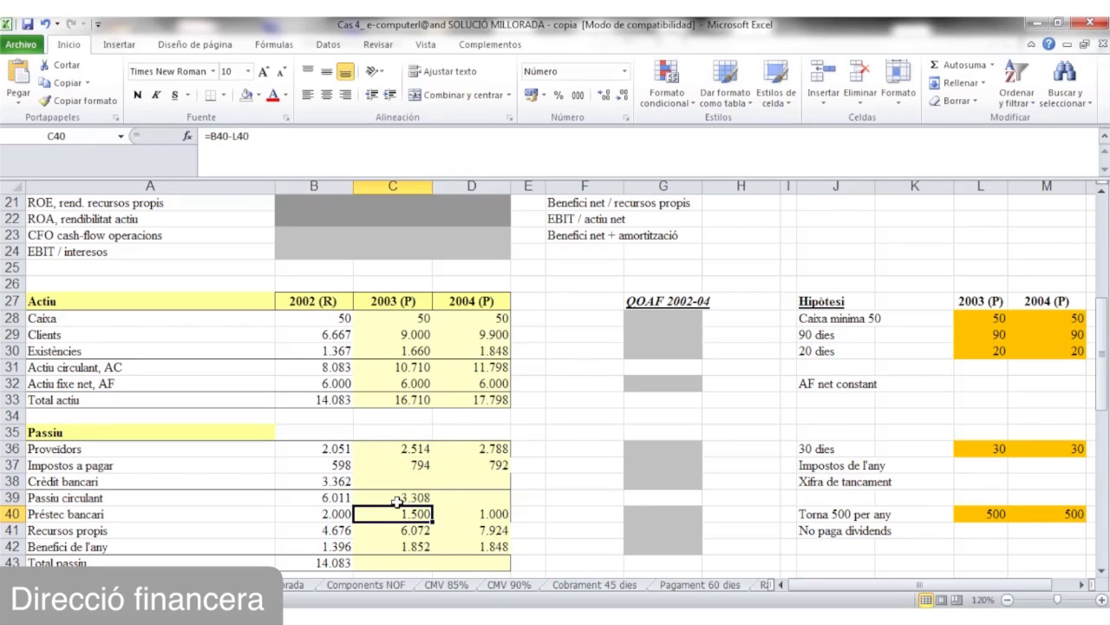
click(399, 495)
drag(432, 505, 477, 510)
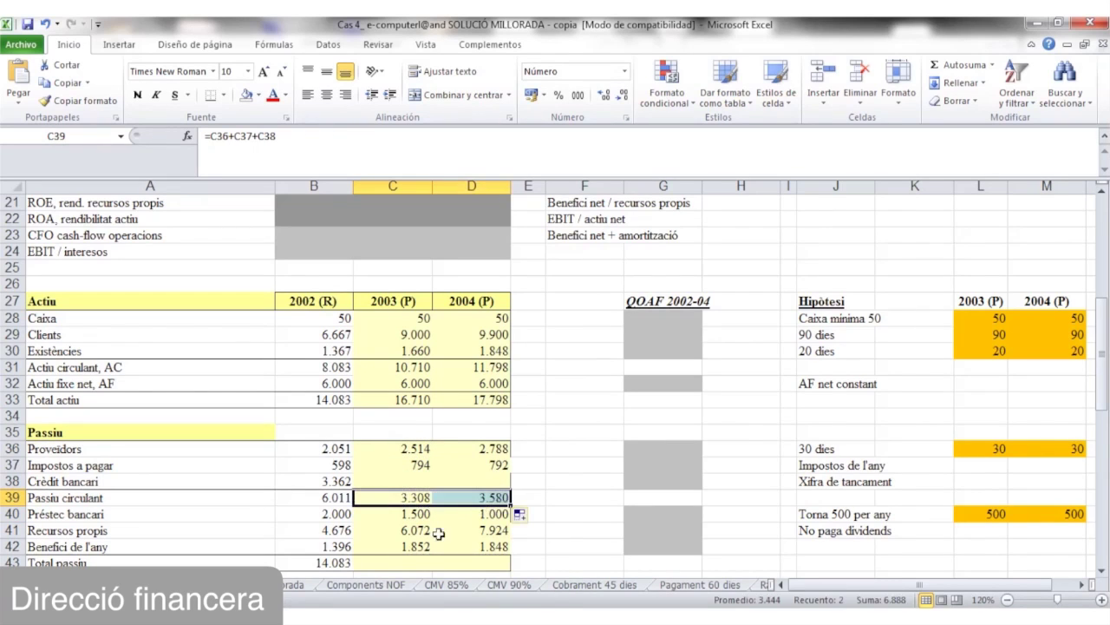
Calculate the 2003 Total passiu in C43 as +C39+C40+C41+C42 and copy it to D43 for 2004
click(392, 566)
text(+)
key(Up)
key(Up)
key(Up)
key(Up)
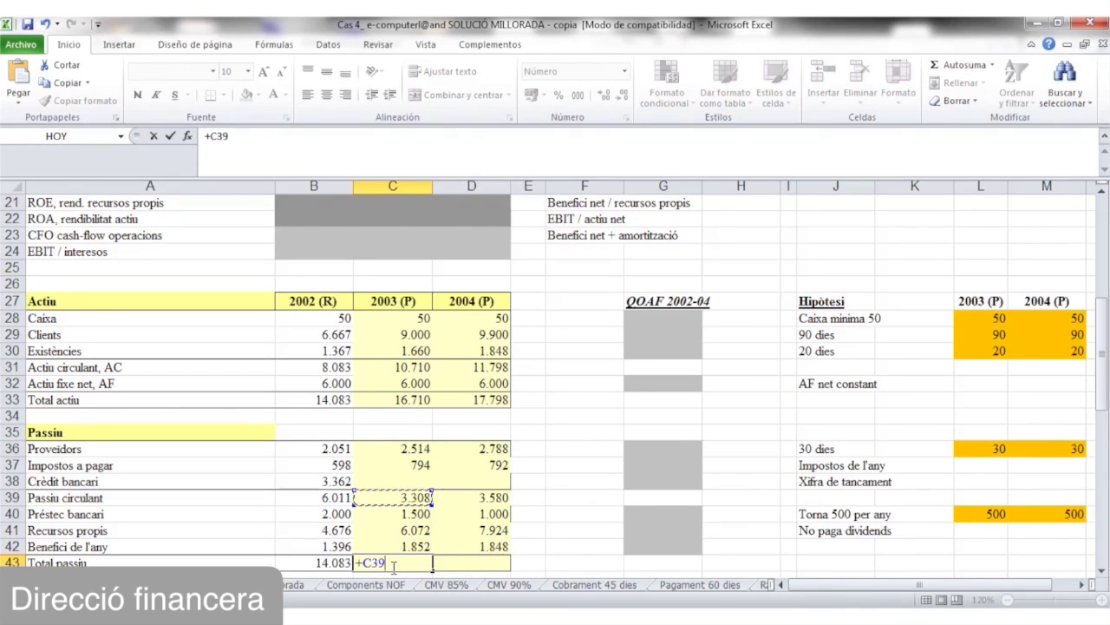
text(+)
key(Up)
key(Up)
key(Up)
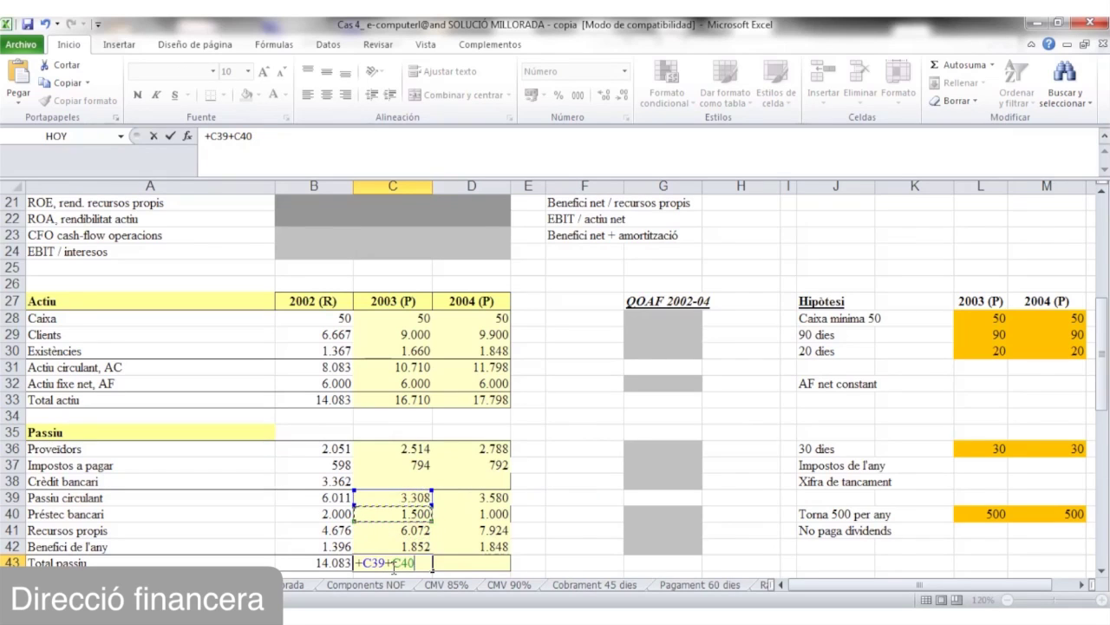
text(+)
key(Up)
key(Up)
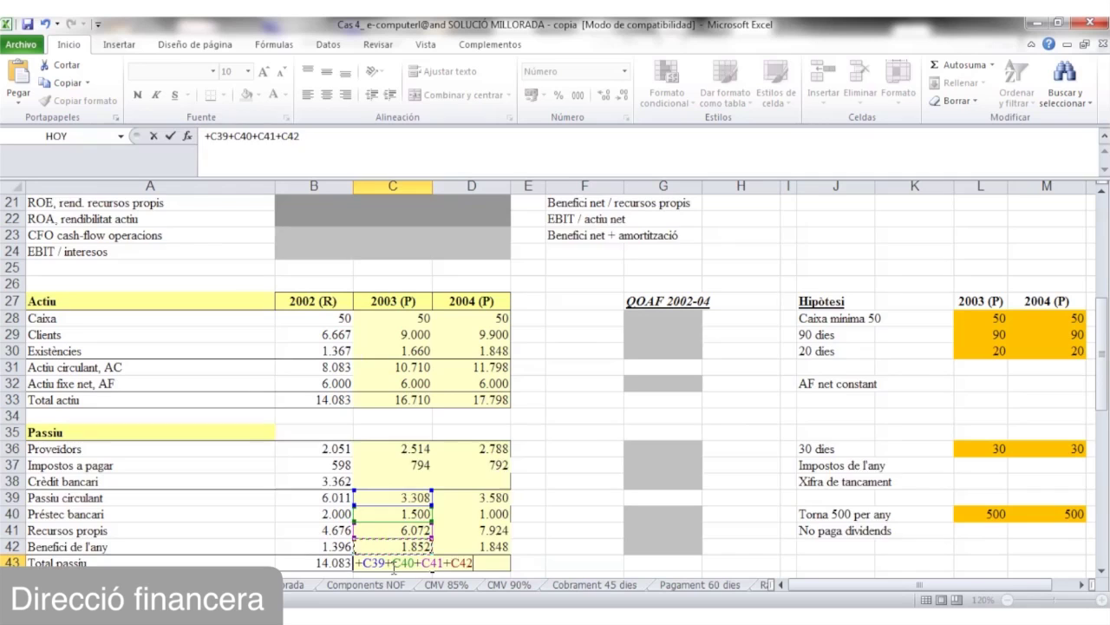
key(Return)
click(393, 549)
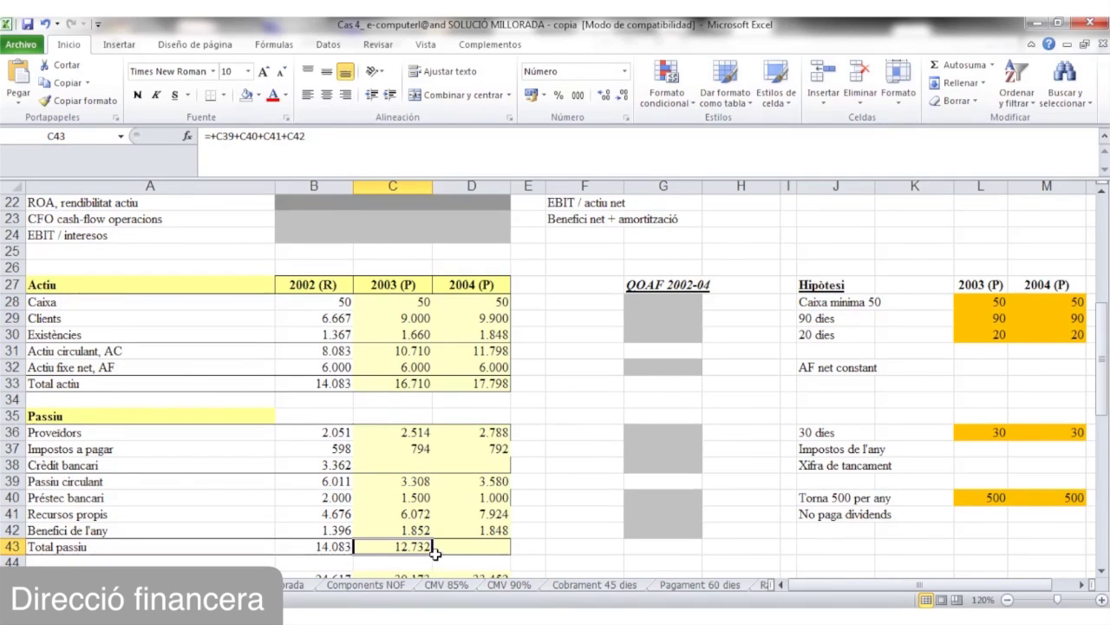
drag(479, 553, 477, 553)
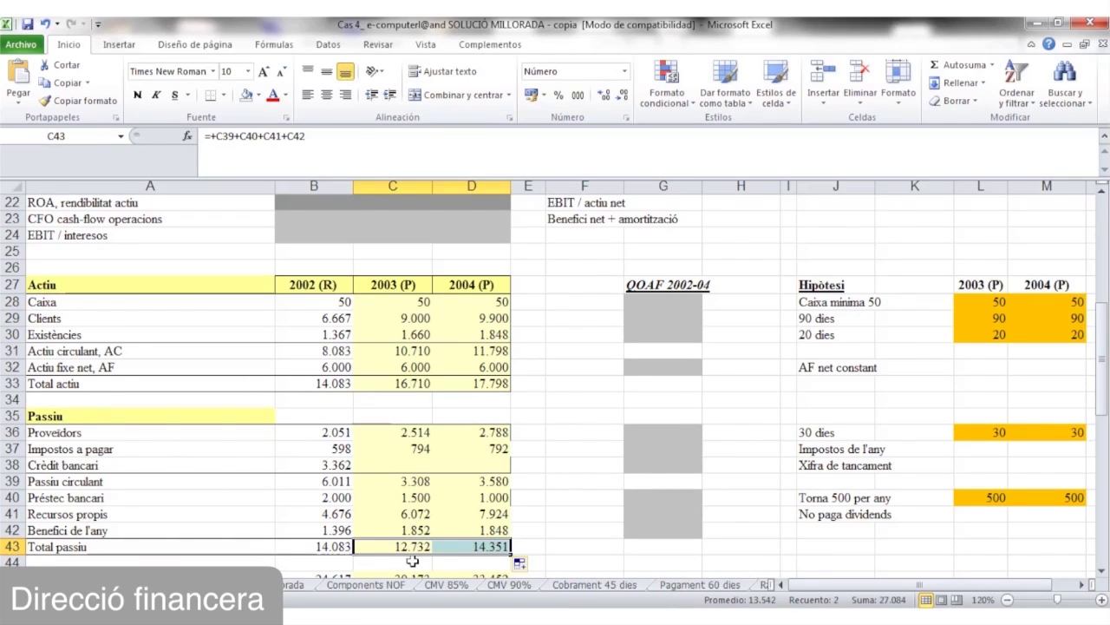
Calculate the 2003 Crèdit bancari in C38 as Total actiu minus the other Passiu items, =C33-C36-C37-C40-C41-C42
click(403, 467)
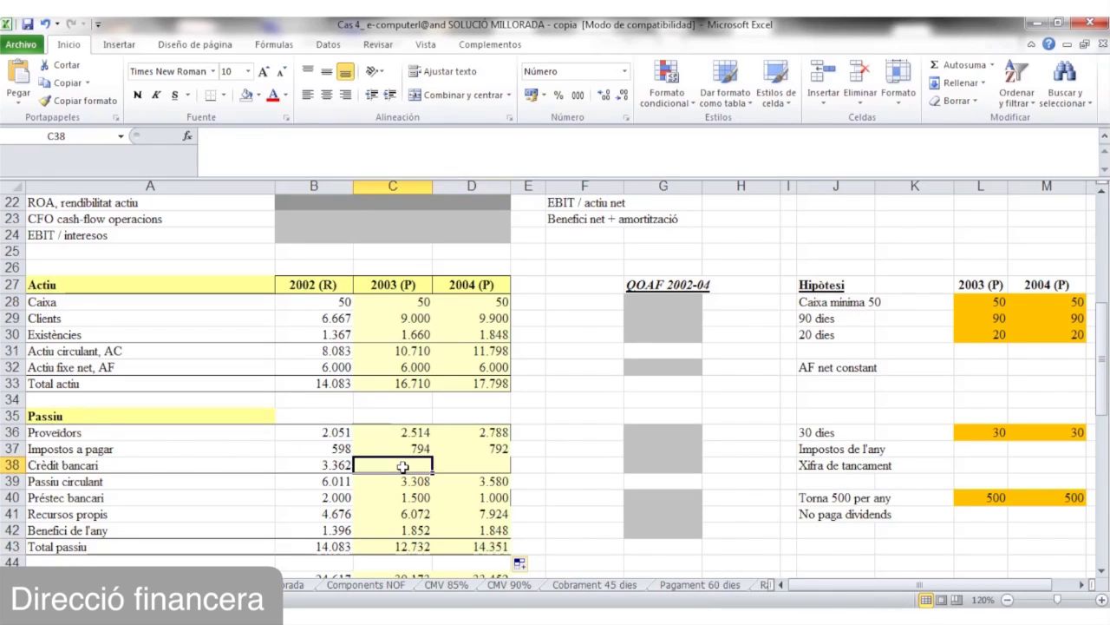
text(=)
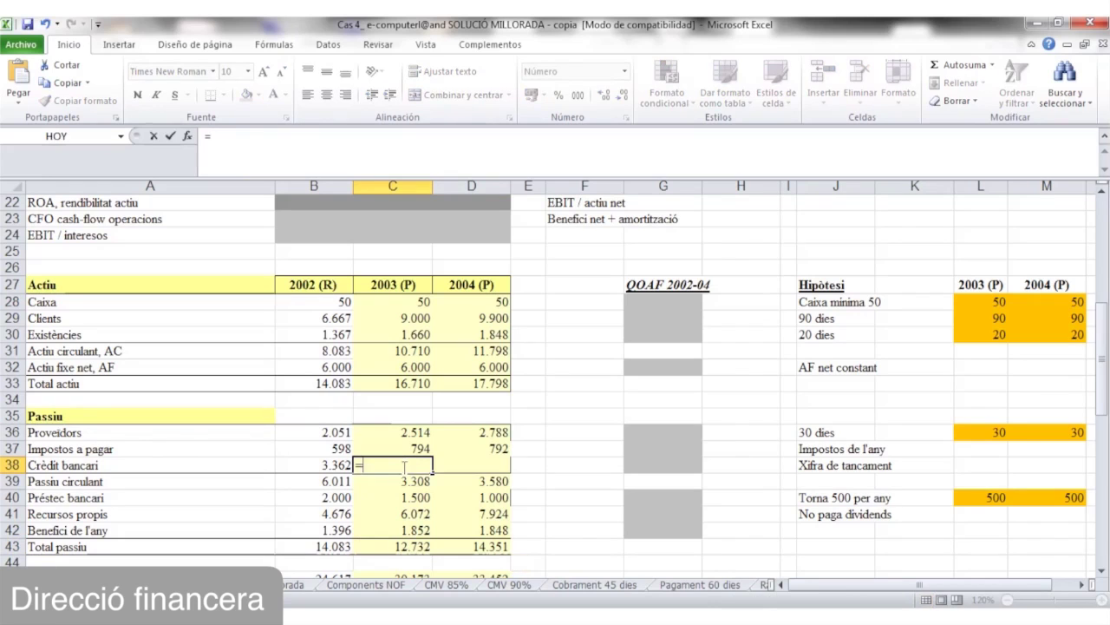
click(399, 382)
text(-)
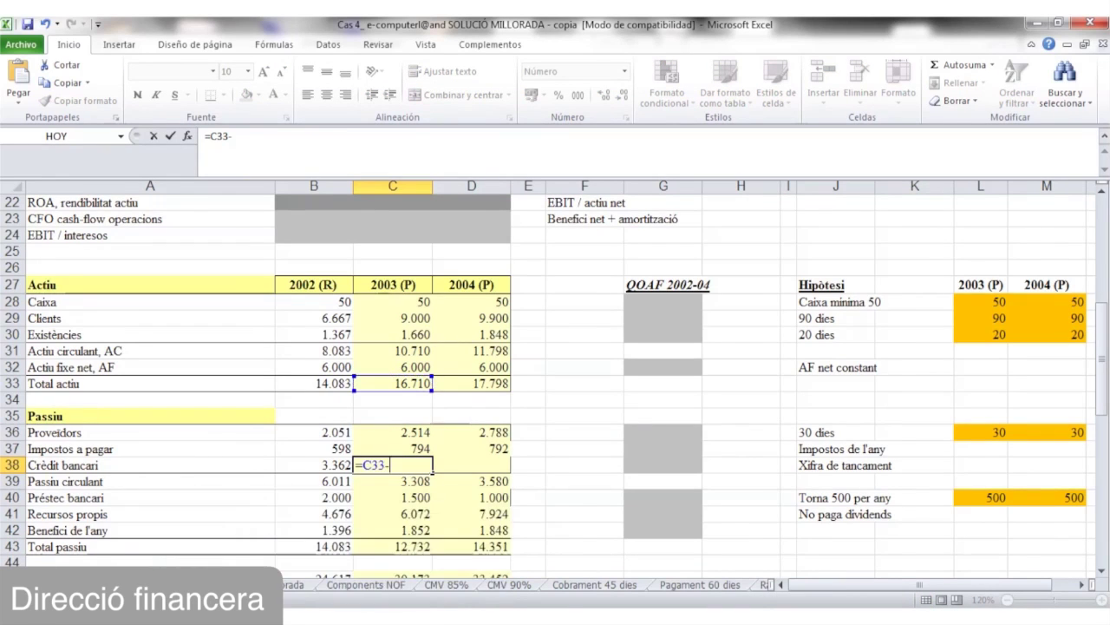
click(395, 432)
text(-)
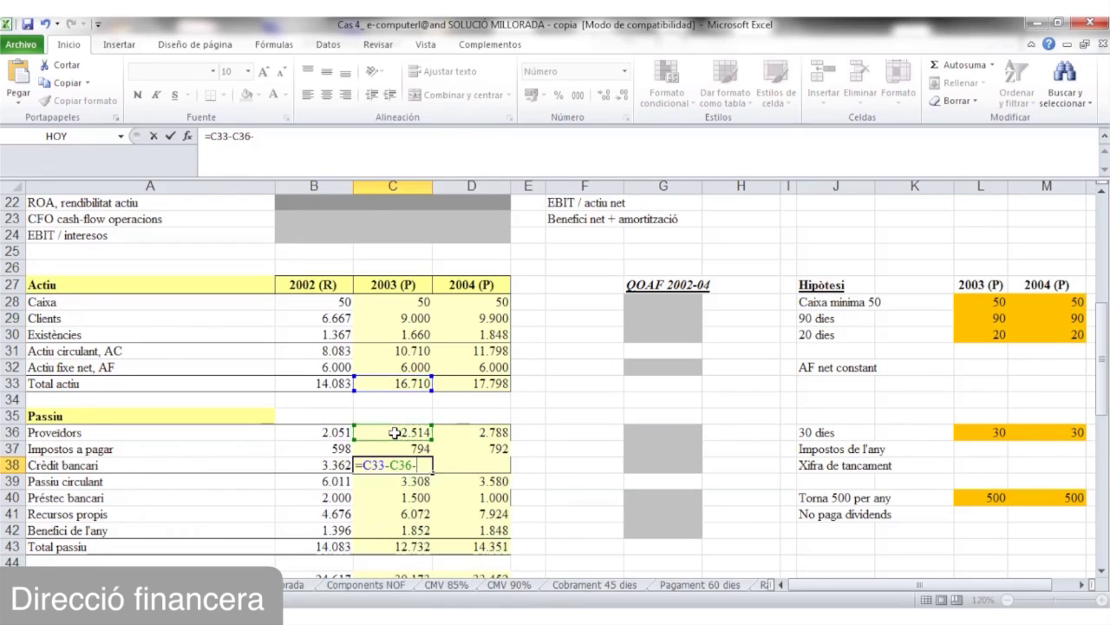
click(386, 450)
text(-)
click(380, 498)
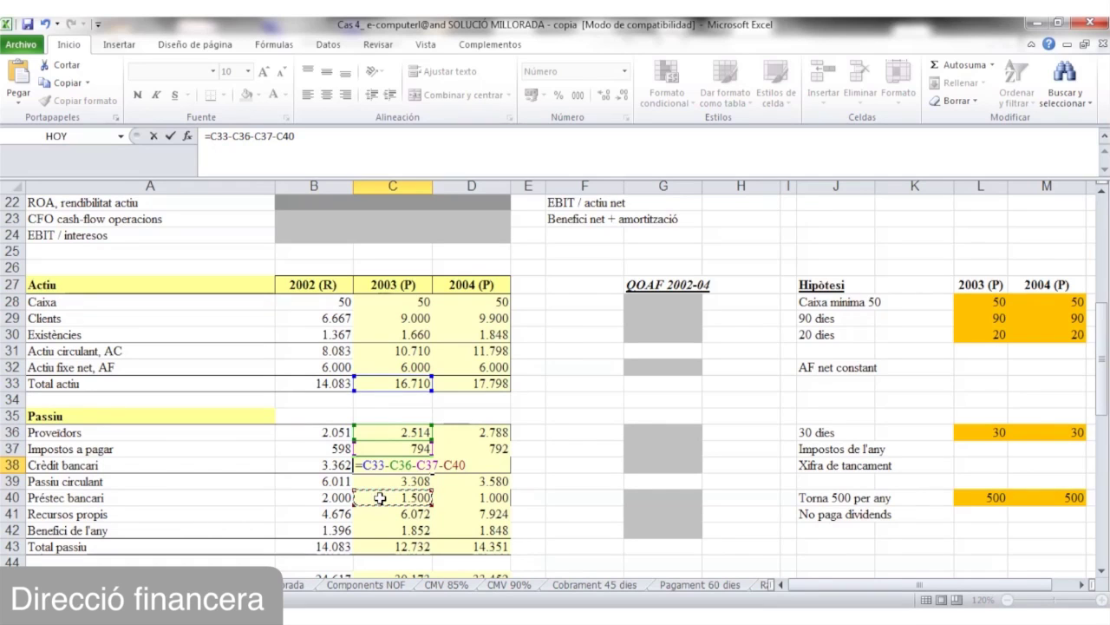
text(-)
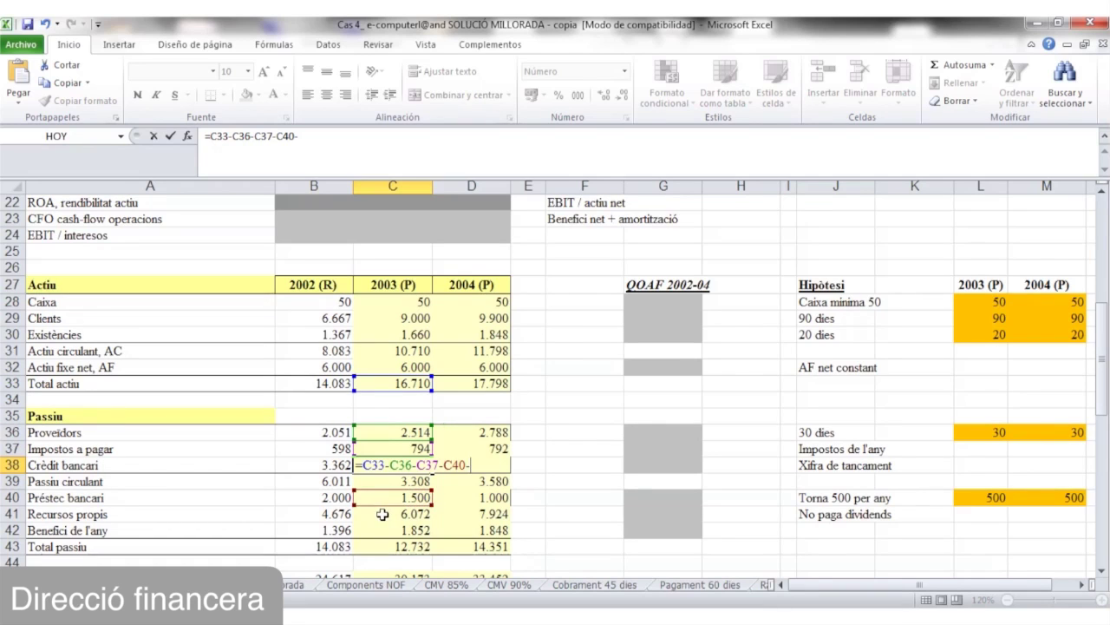
click(382, 514)
text(-)
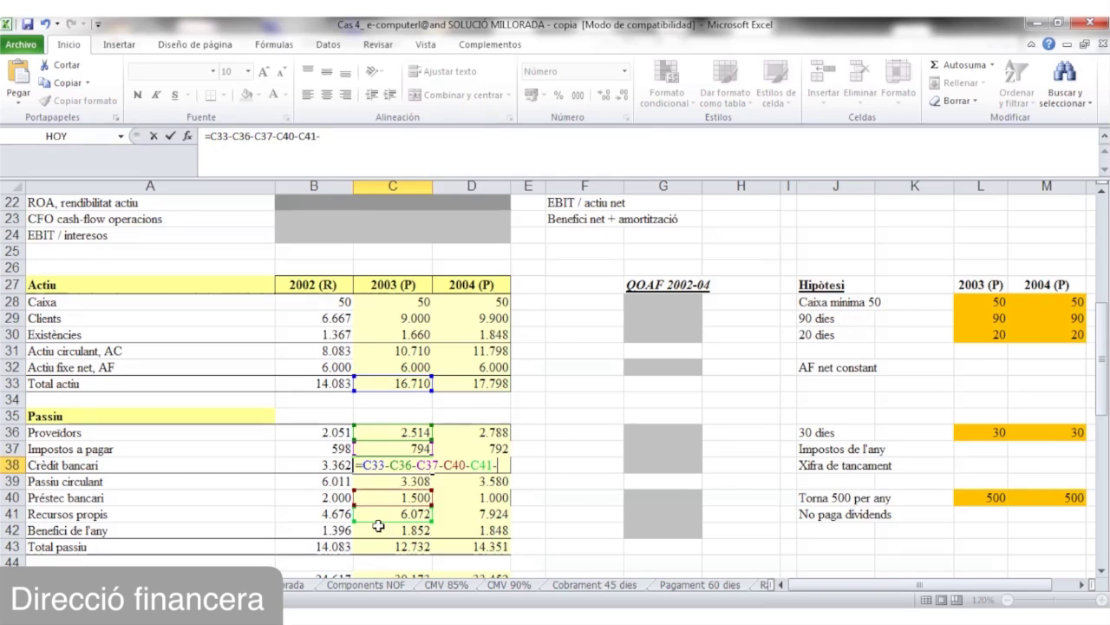
click(376, 530)
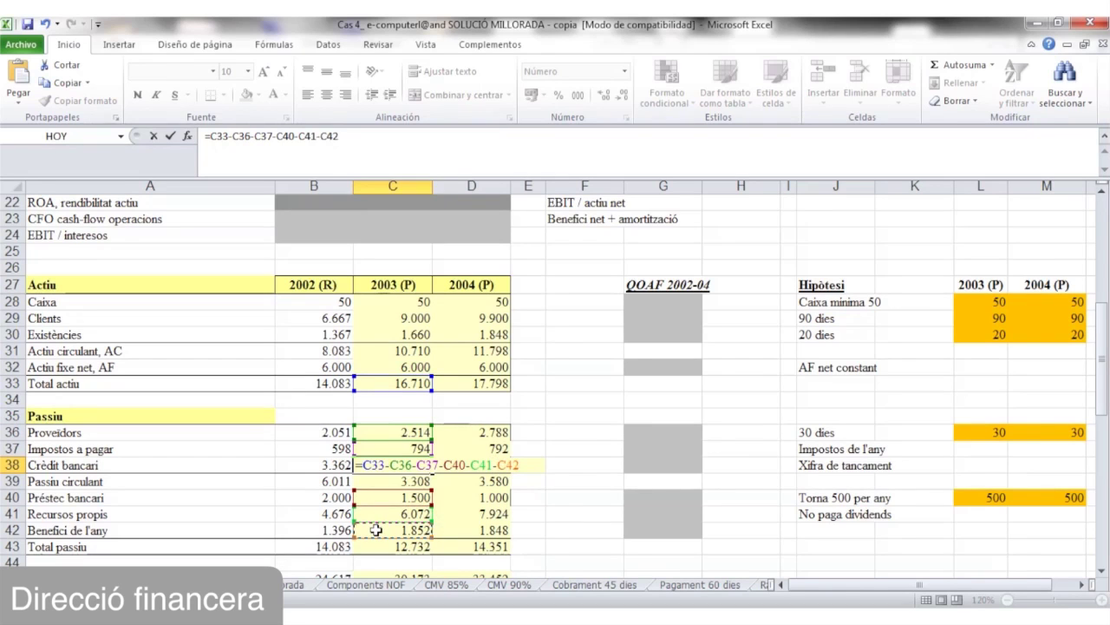
key(Return)
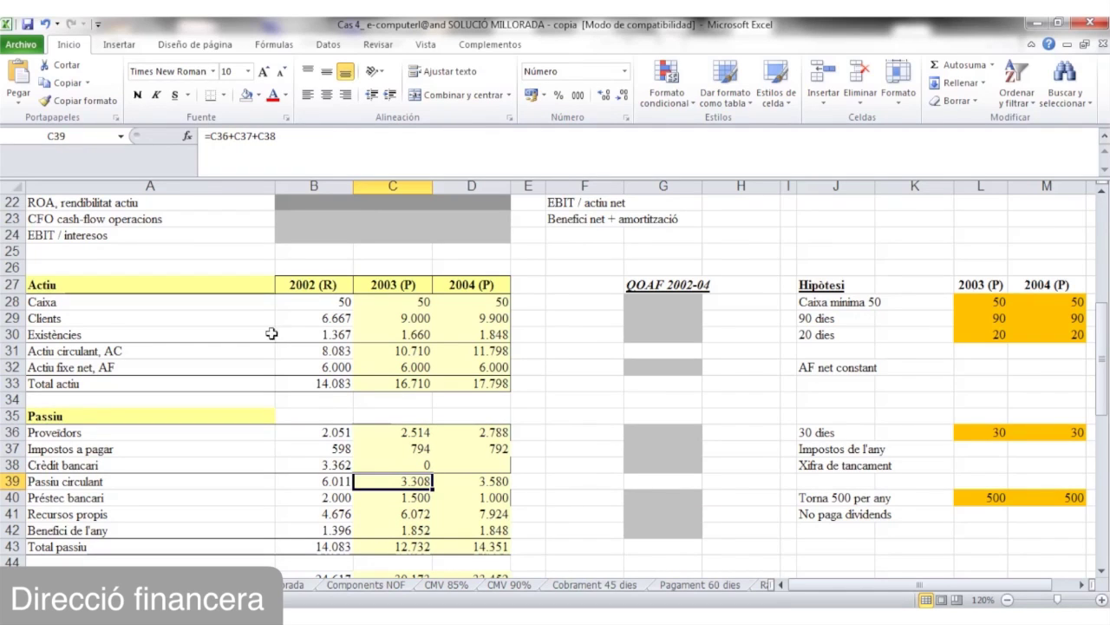
click(21, 44)
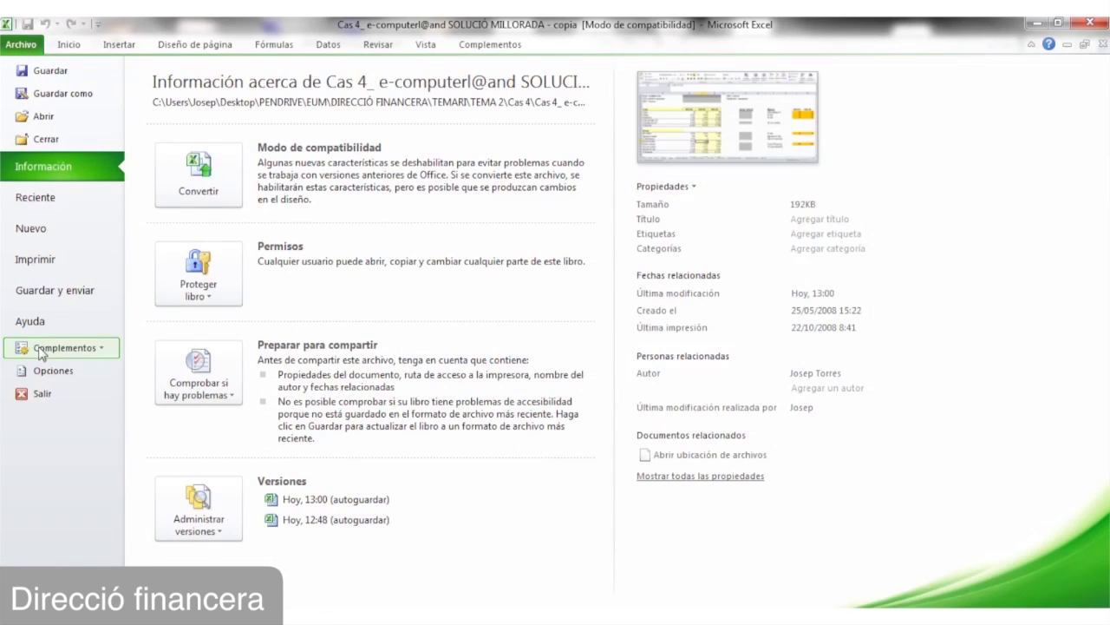
click(29, 373)
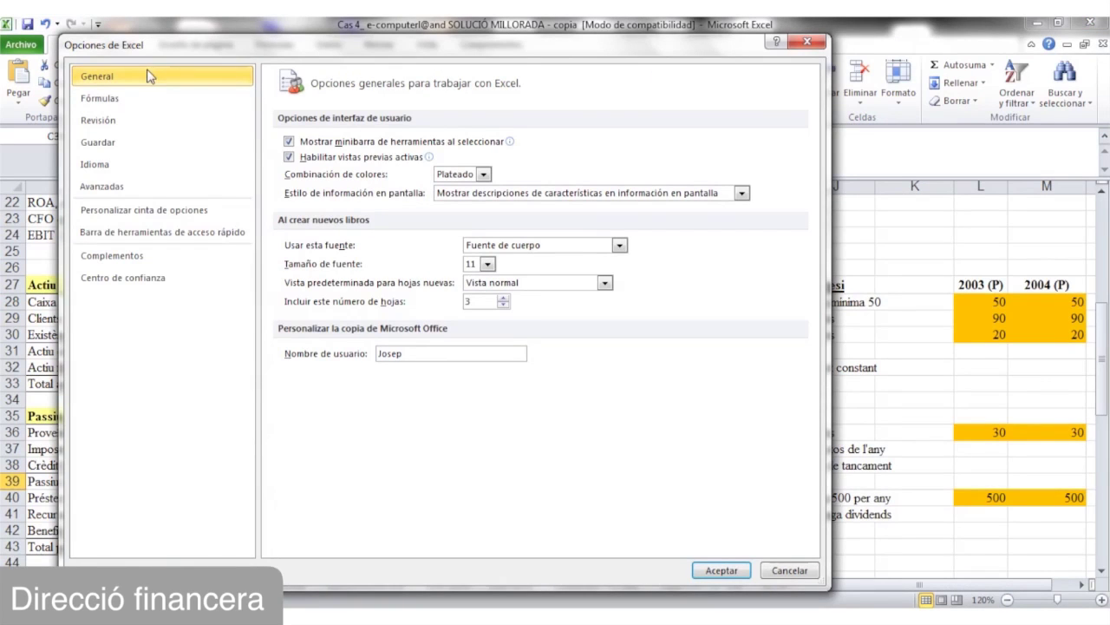
click(808, 41)
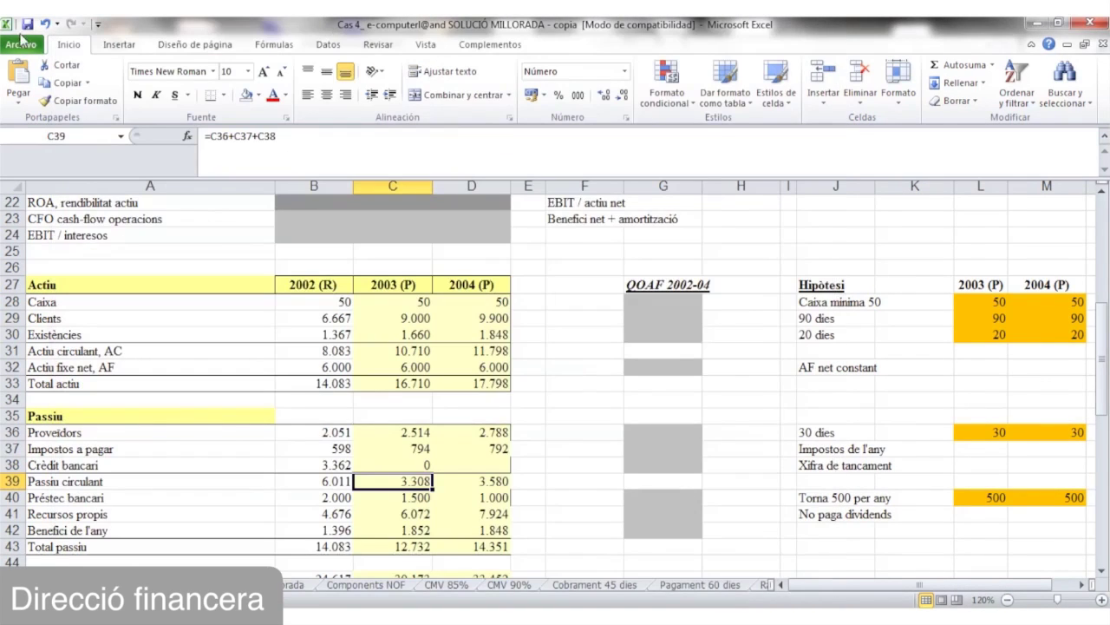
Enable iterative calculation in the workbook's formula options so the circular Crèdit bancari formula can be resolved
click(24, 43)
click(31, 366)
click(141, 102)
click(649, 144)
click(713, 564)
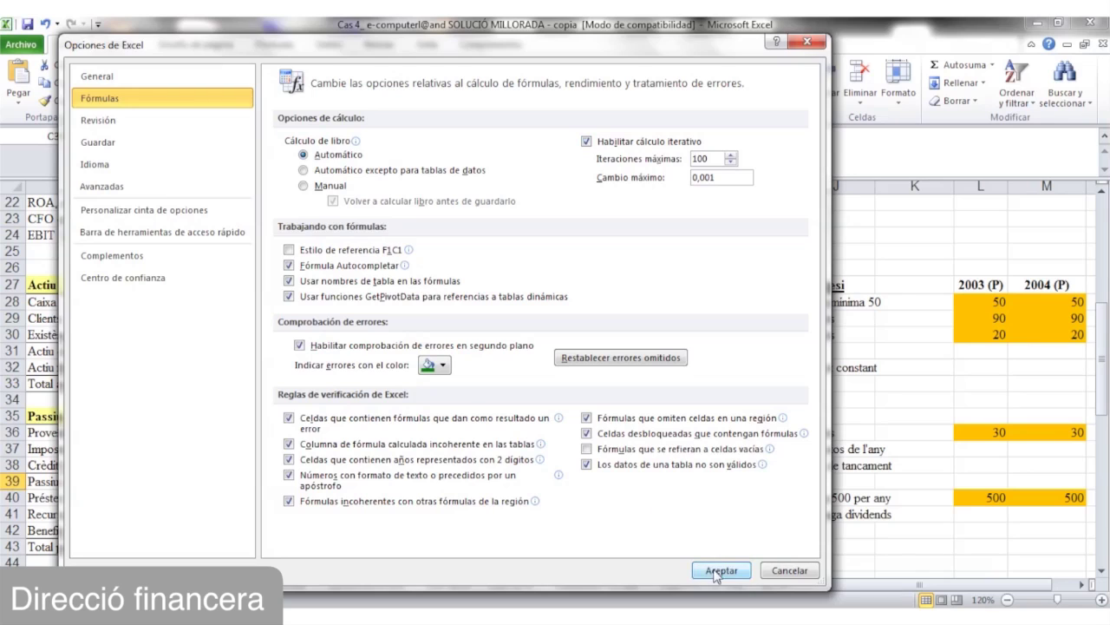
Copy the 2003 Crèdit bancari formula from C38 to D38 for 2004 and check the 2003 Total passiu in C43
click(422, 464)
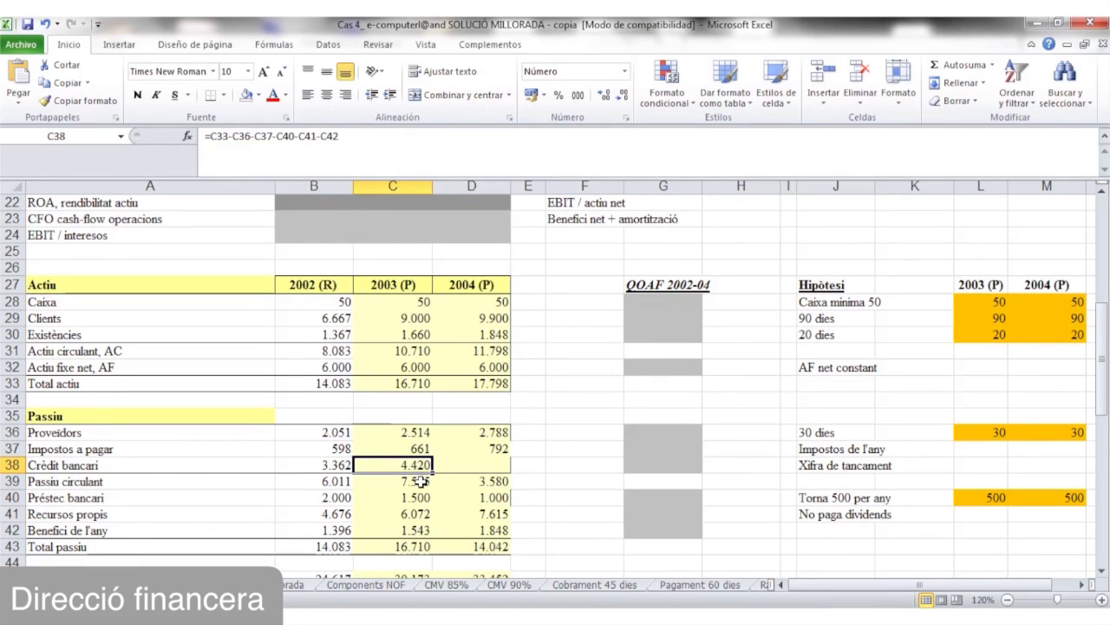
drag(432, 473, 467, 483)
click(404, 549)
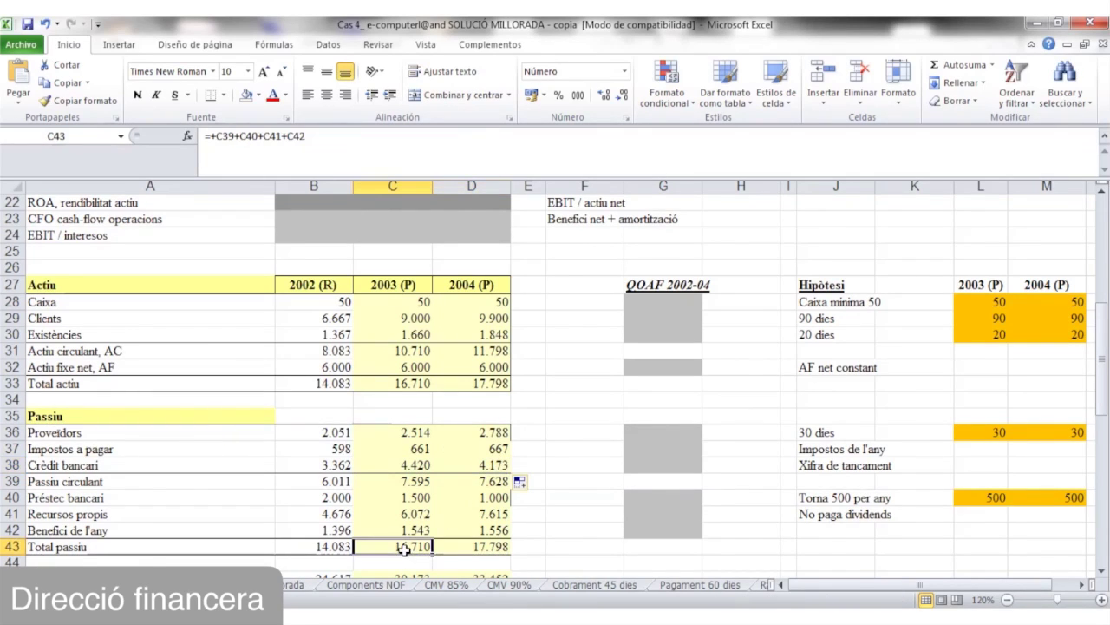
Examine the 2003 Despeses financeres formula in C11 and the Crèdit bancari and Préstec bancari rows it depends on
click(406, 400)
scroll(405, 399, up, 7)
click(404, 399)
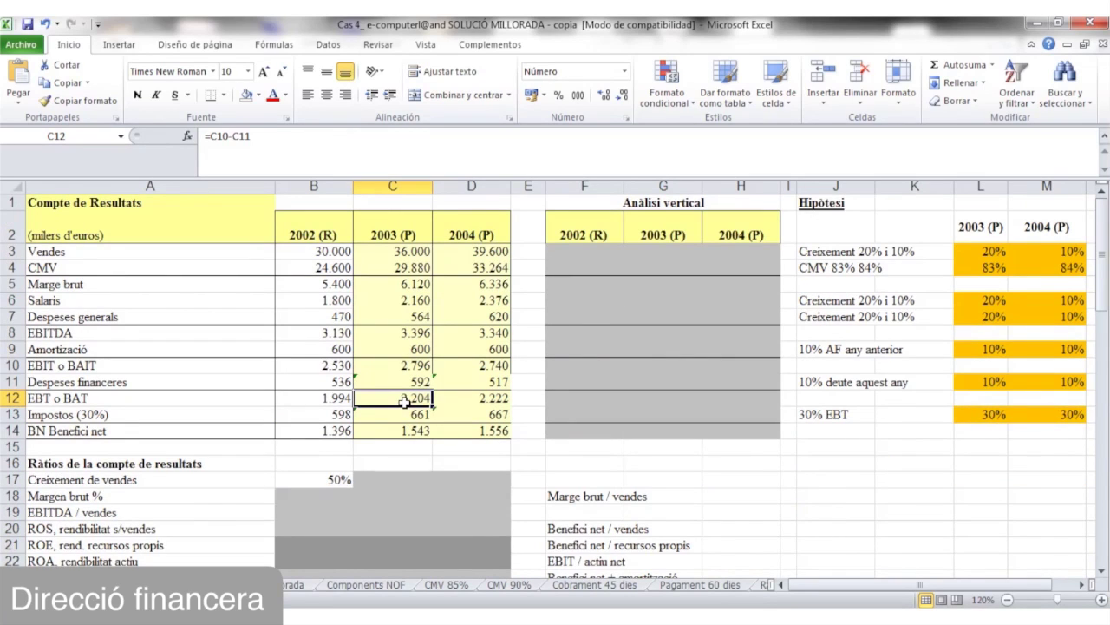
click(404, 383)
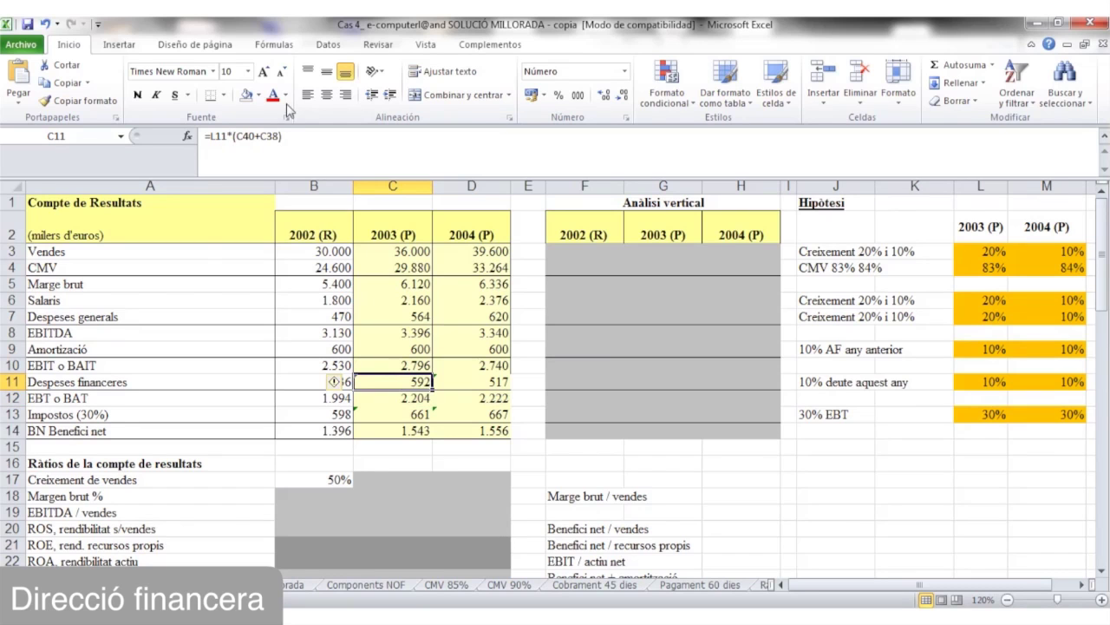
drag(1103, 260, 1107, 416)
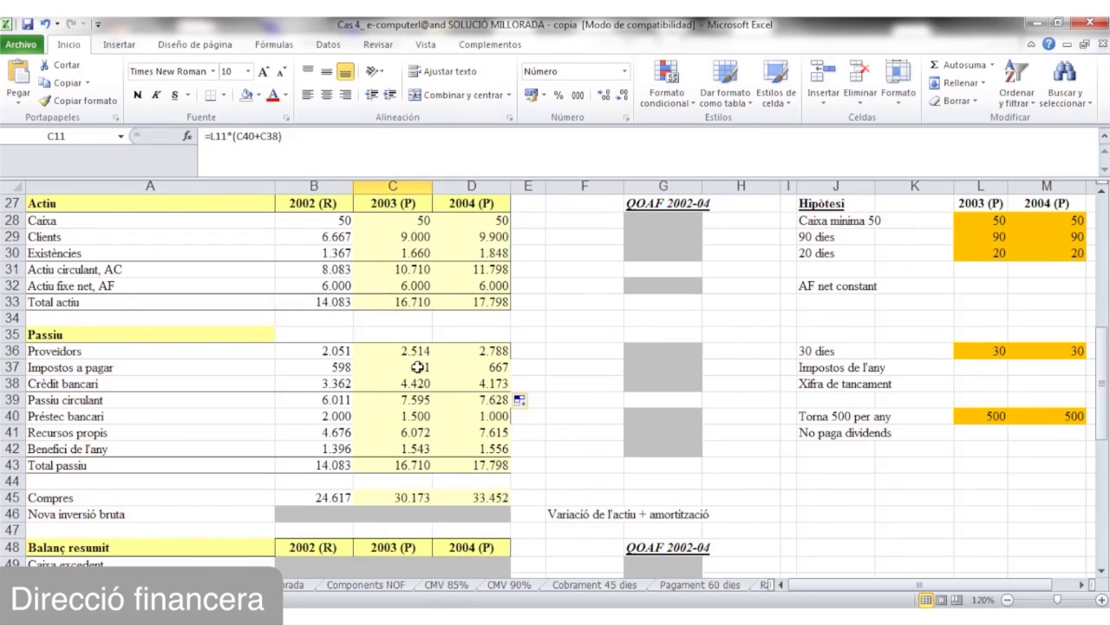
drag(1100, 423, 1084, 257)
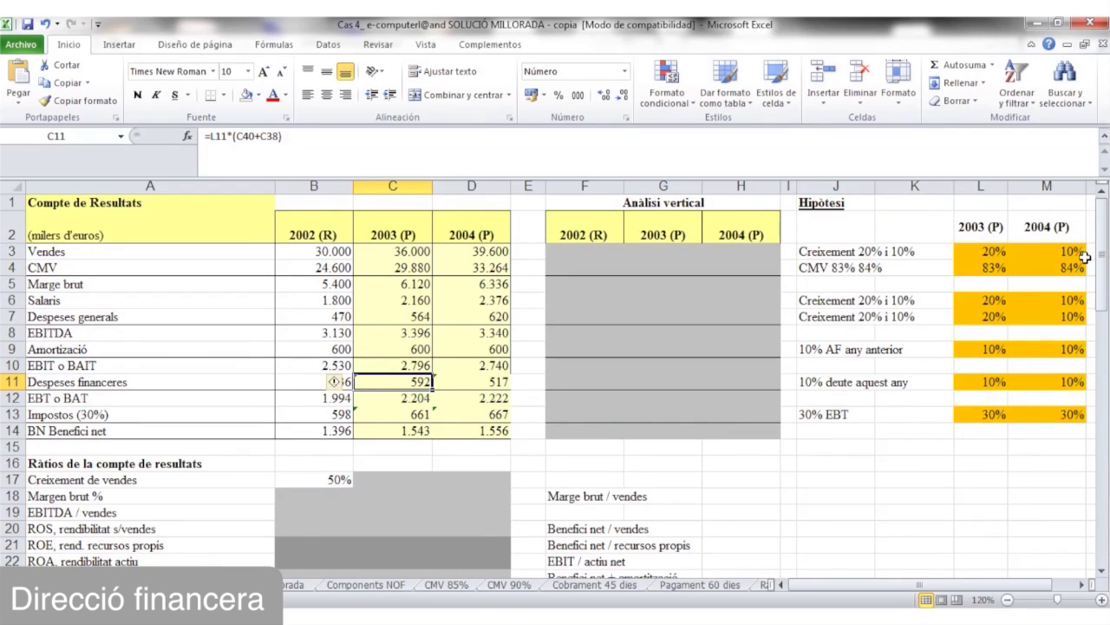